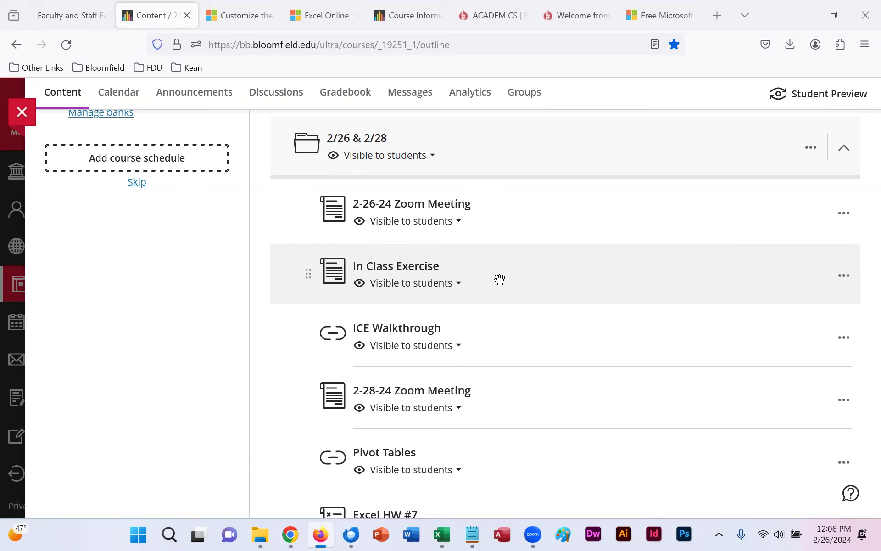
- Review question 8 and its ICE.xlsx attachment in Blackboard's In Class Exercise, then return to the ICE workbook in Excel
mouse_move(562, 253)
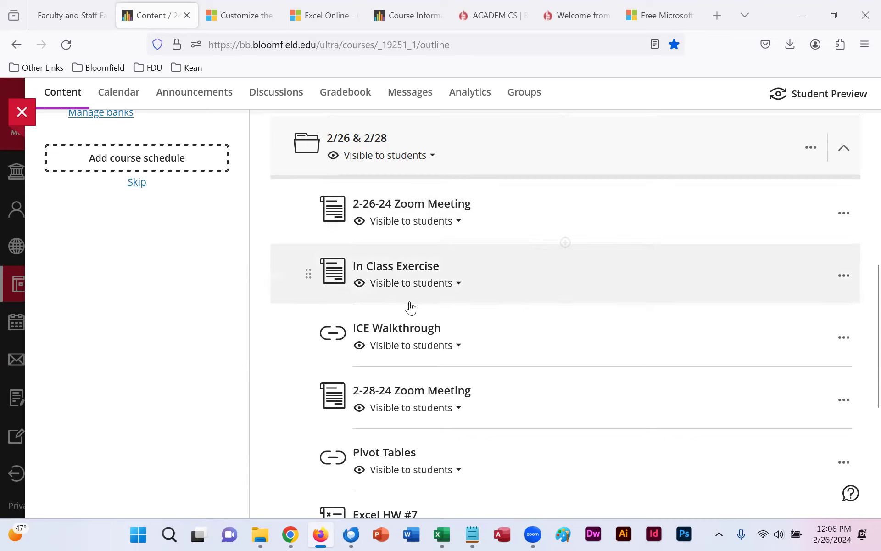
click(424, 269)
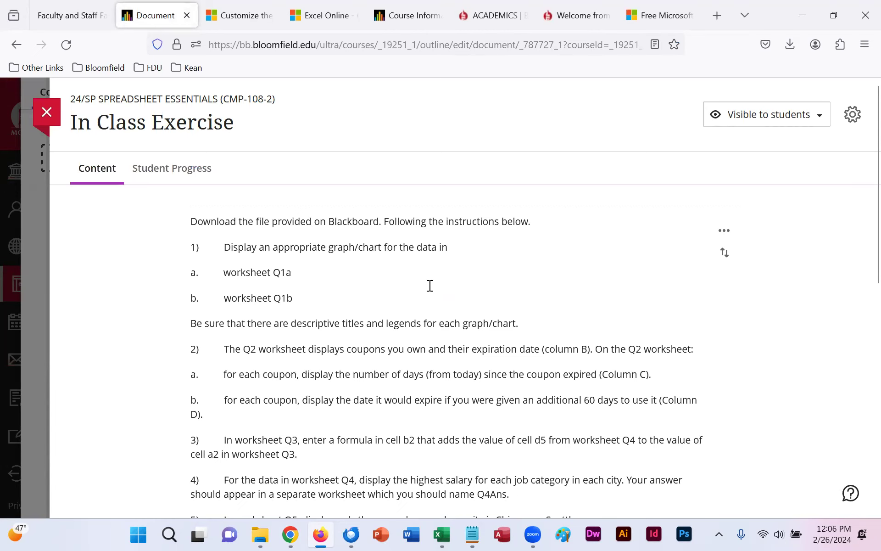
scroll(430, 285, down, 10)
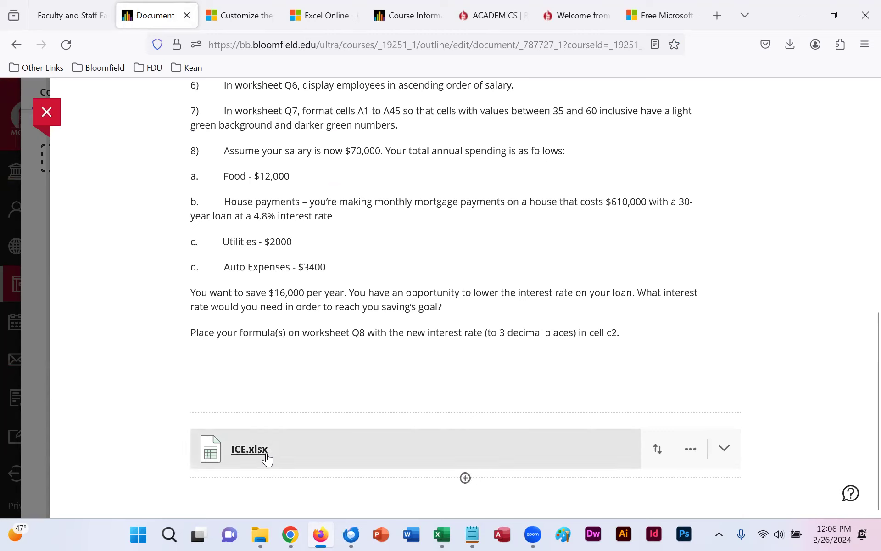
click(690, 450)
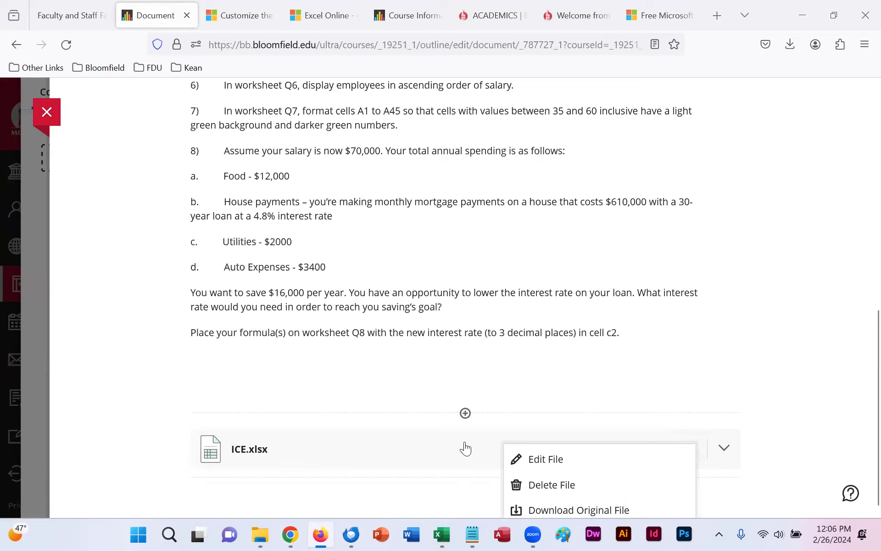
click(443, 534)
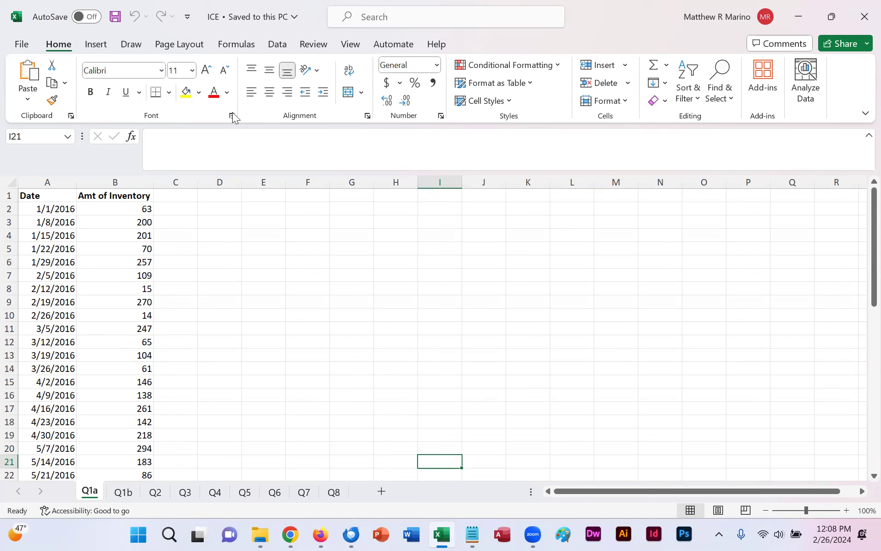
- Select the Date and Amt of Inventory columns A:B as chart data after Recommended Charts warns no data is selected
click(97, 44)
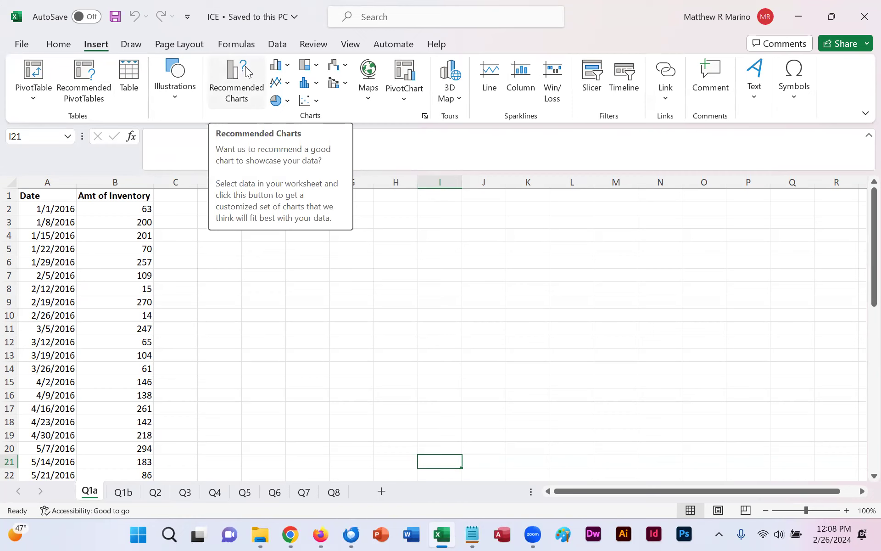
click(248, 97)
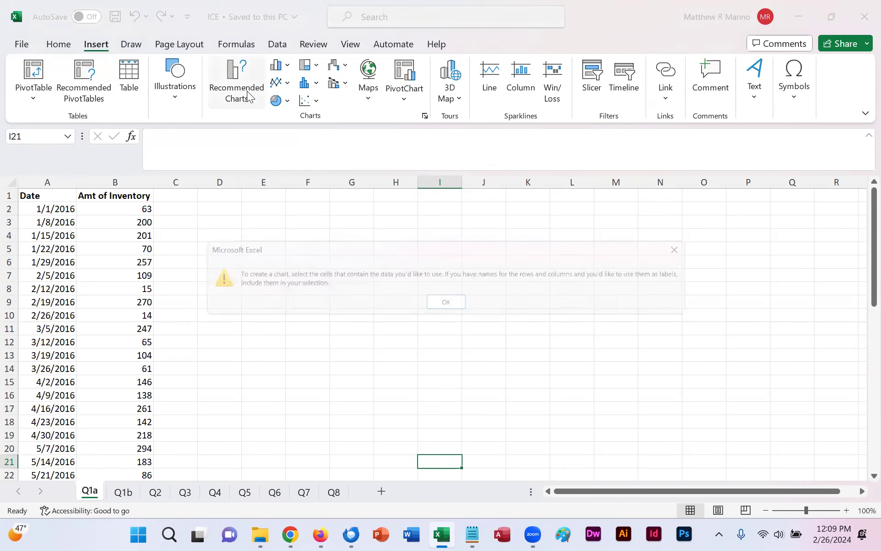
click(441, 305)
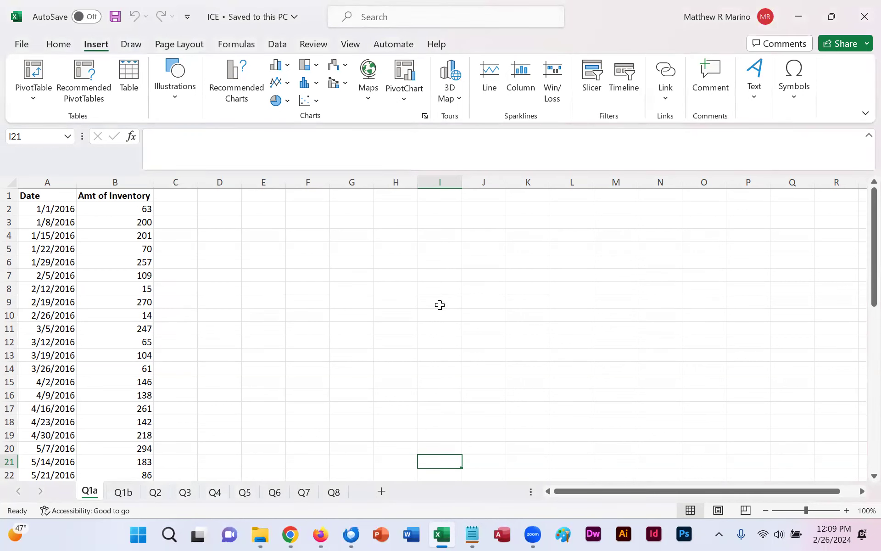
drag(49, 182, 96, 182)
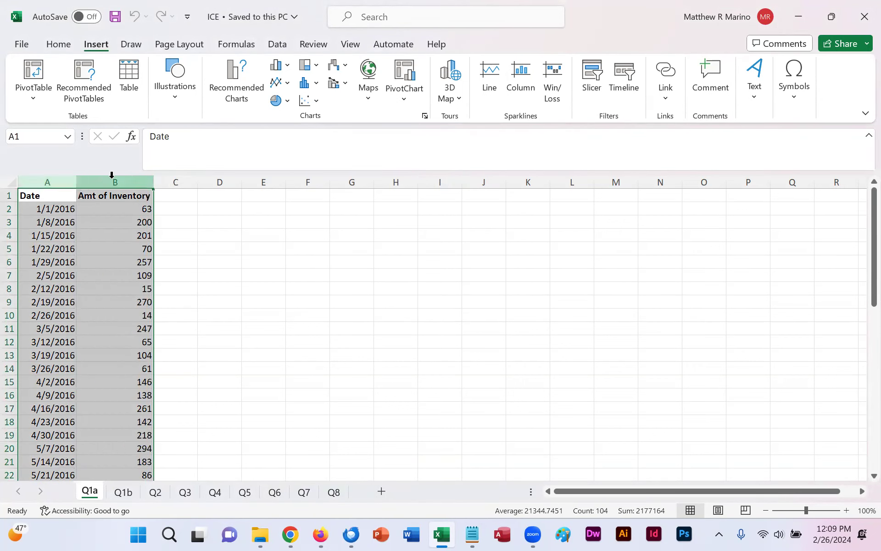
- Compare the recommended chart previews and insert a Stacked Area chart of inventory by date
click(237, 91)
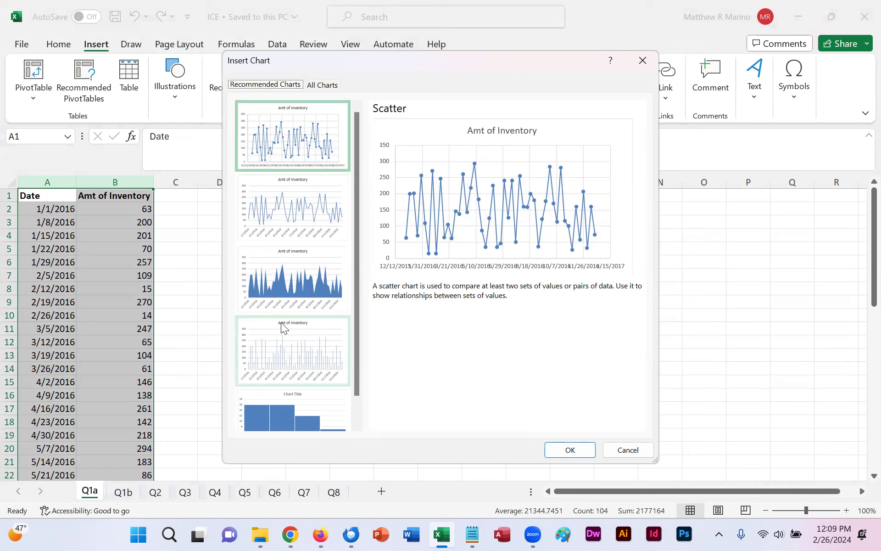
click(306, 225)
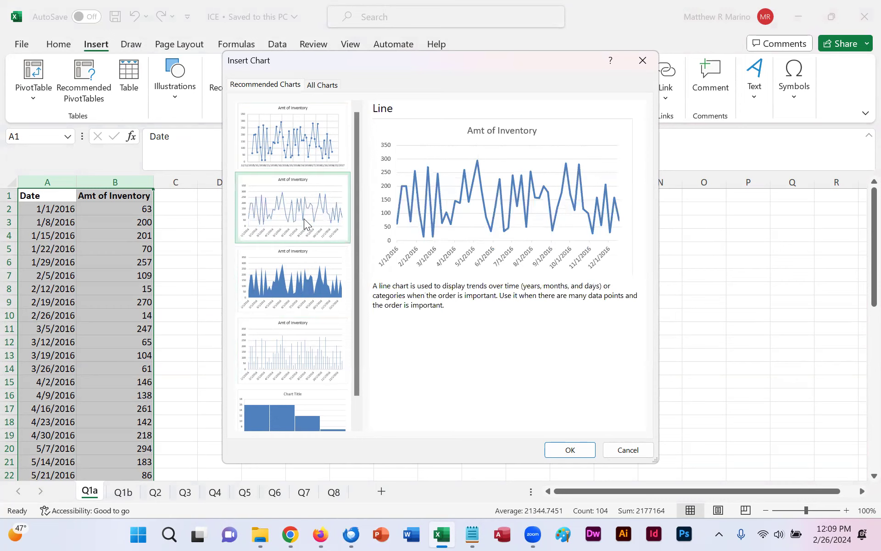
click(306, 281)
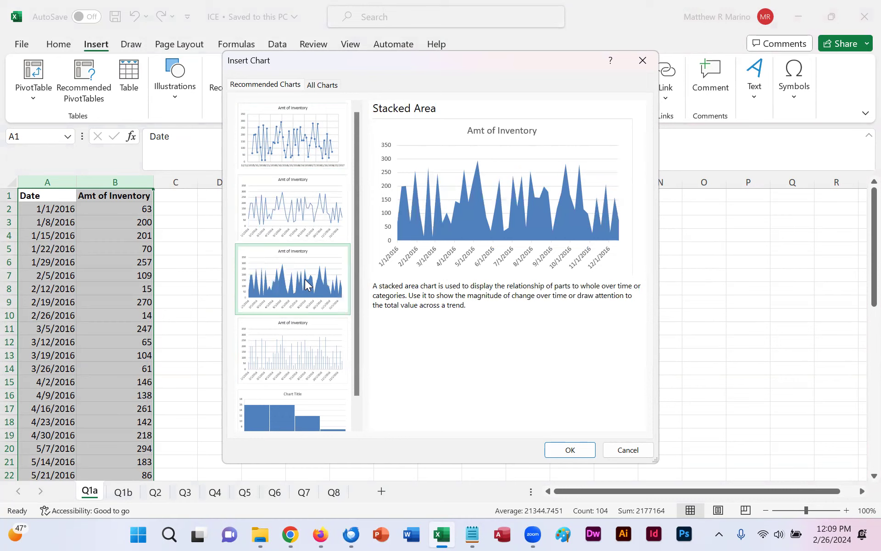
click(317, 161)
click(315, 215)
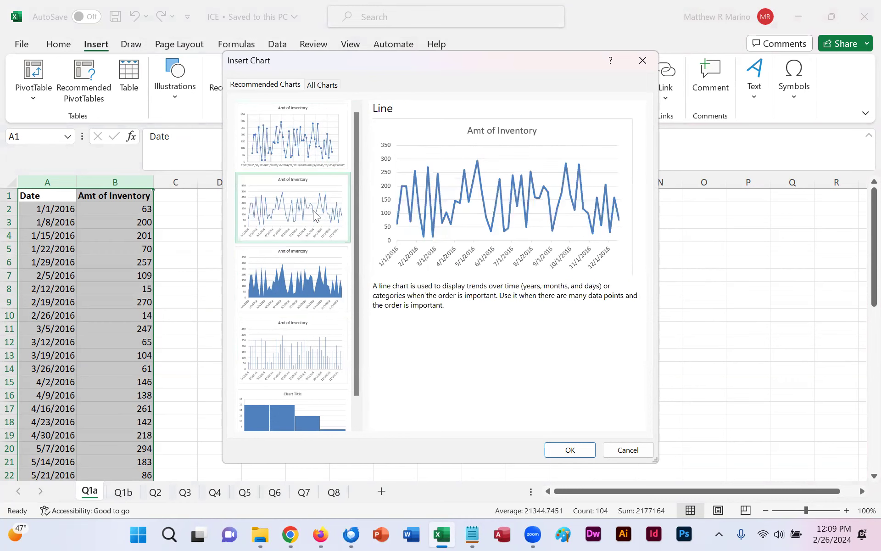
click(316, 278)
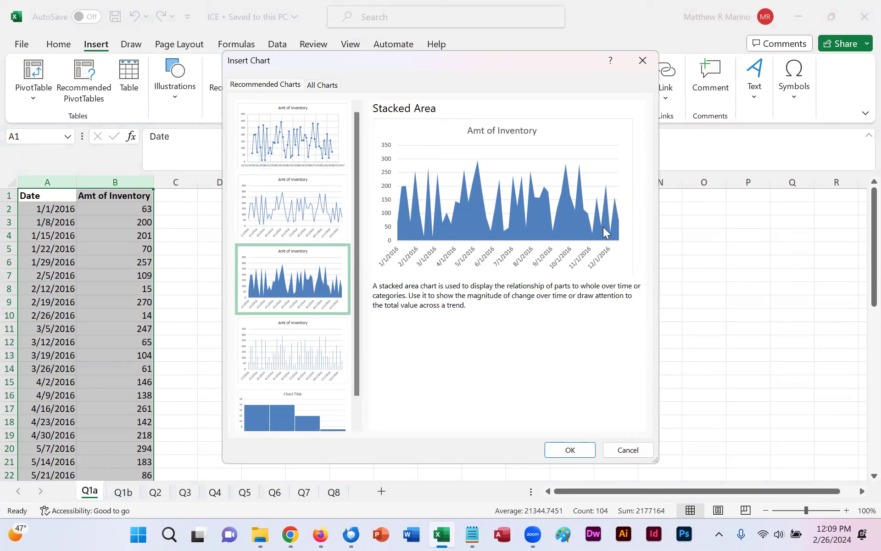
click(573, 449)
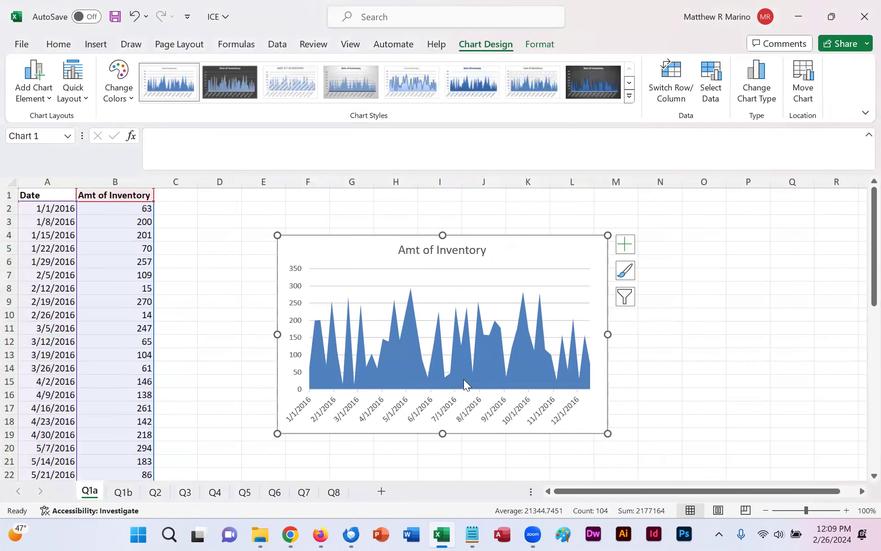
- Change the chart title from 'Amt of Inventory' to 'Amount of Inventory'
click(414, 251)
click(415, 250)
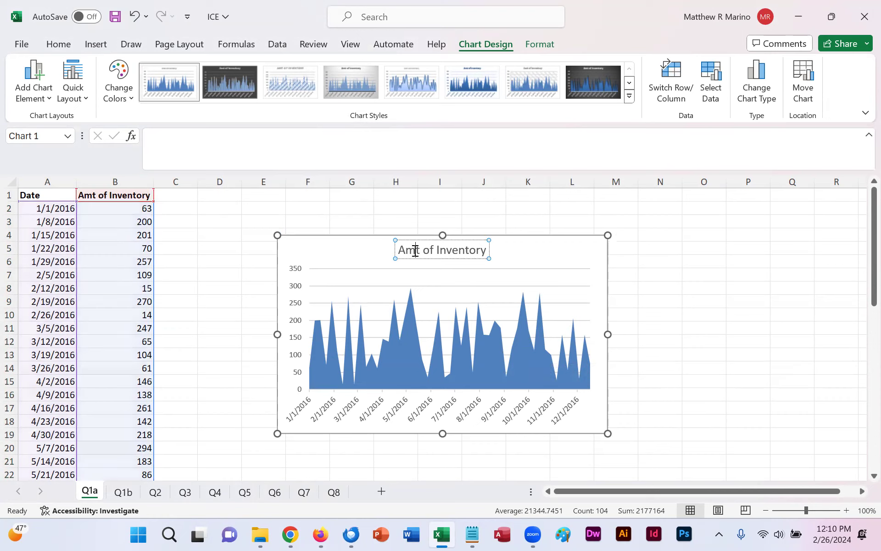
text(oun)
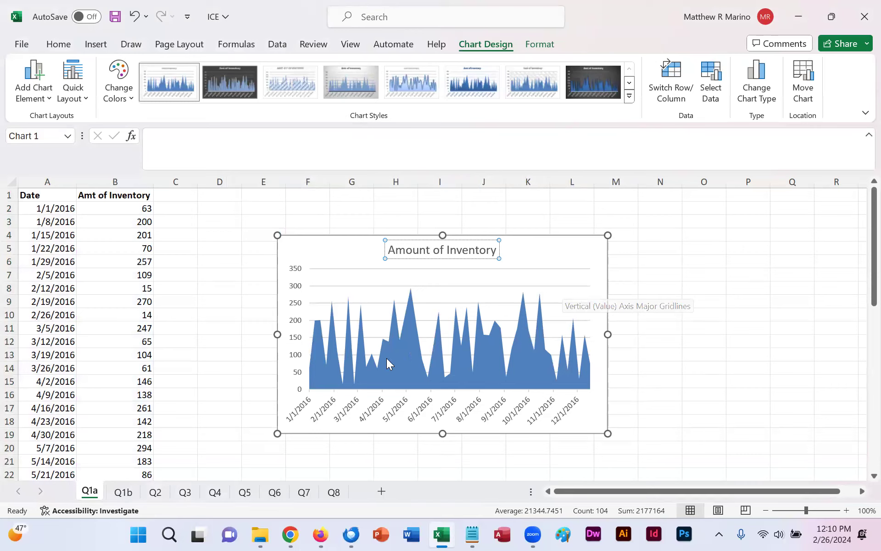
click(222, 353)
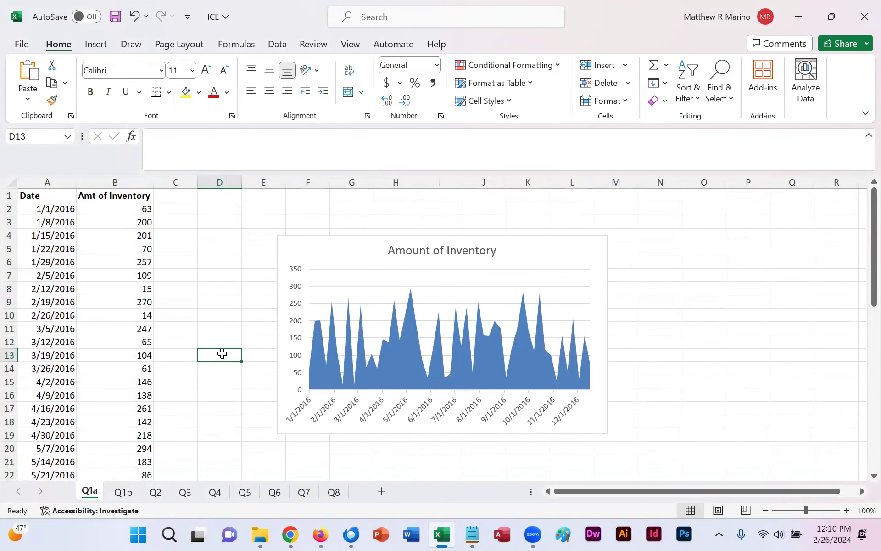
- On sheet Q1b, insert the recommended Clustered Column chart of A1:B7 annual sales
click(123, 493)
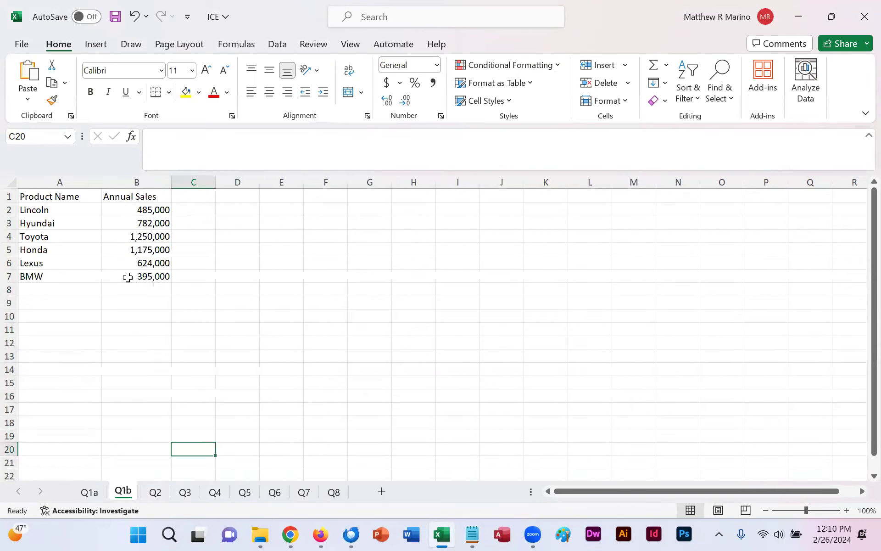
drag(49, 198, 135, 274)
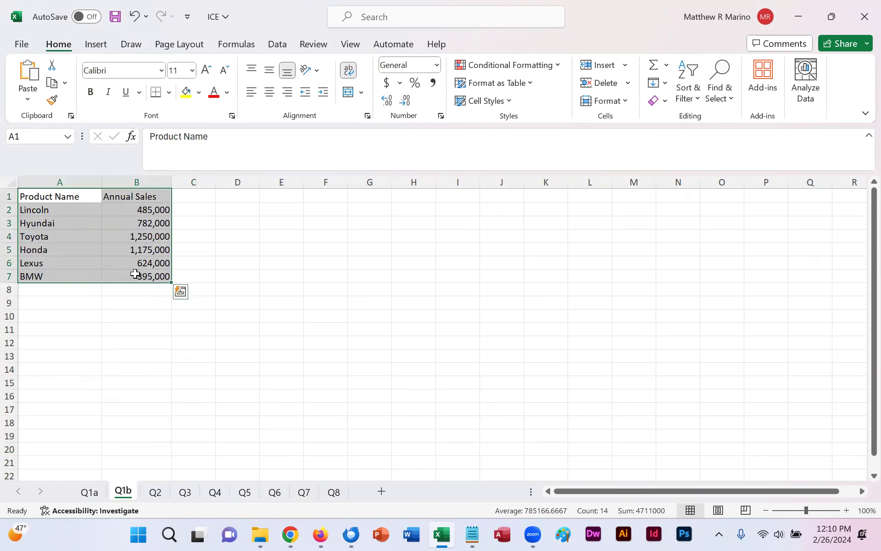
click(101, 50)
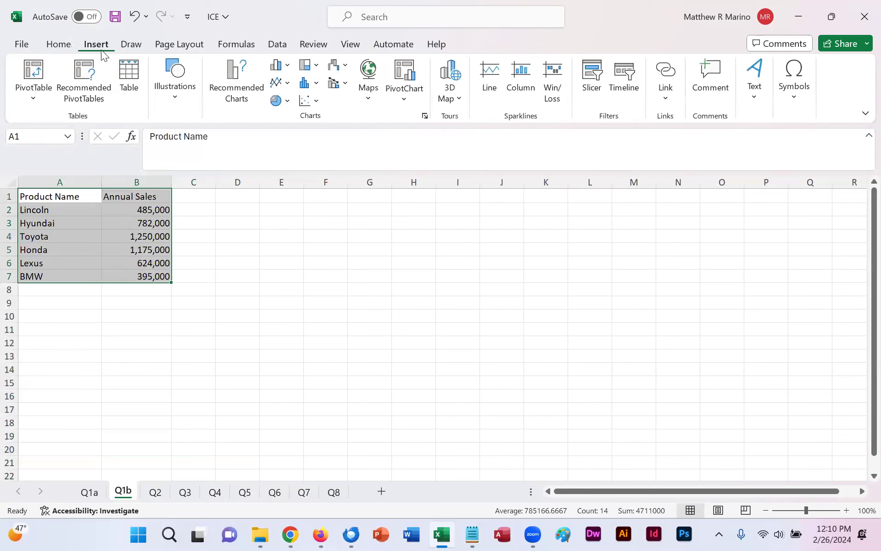
click(240, 92)
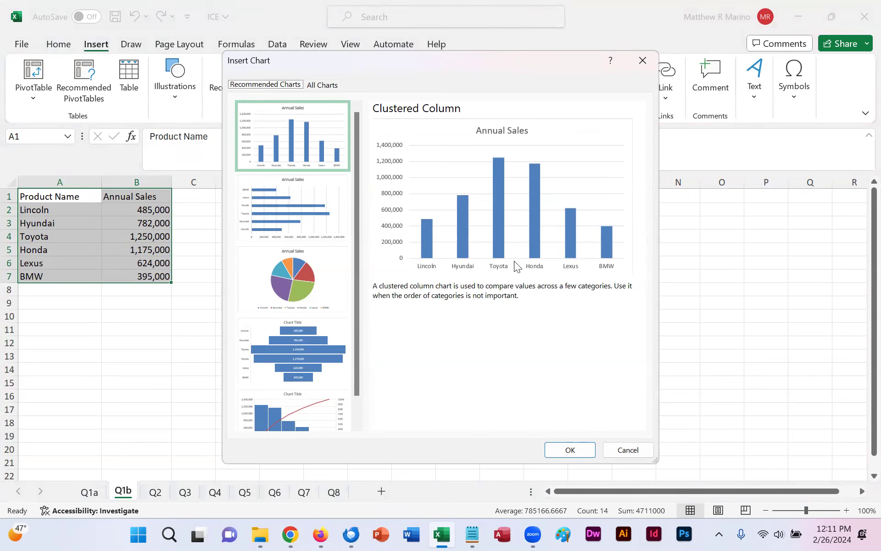
click(575, 448)
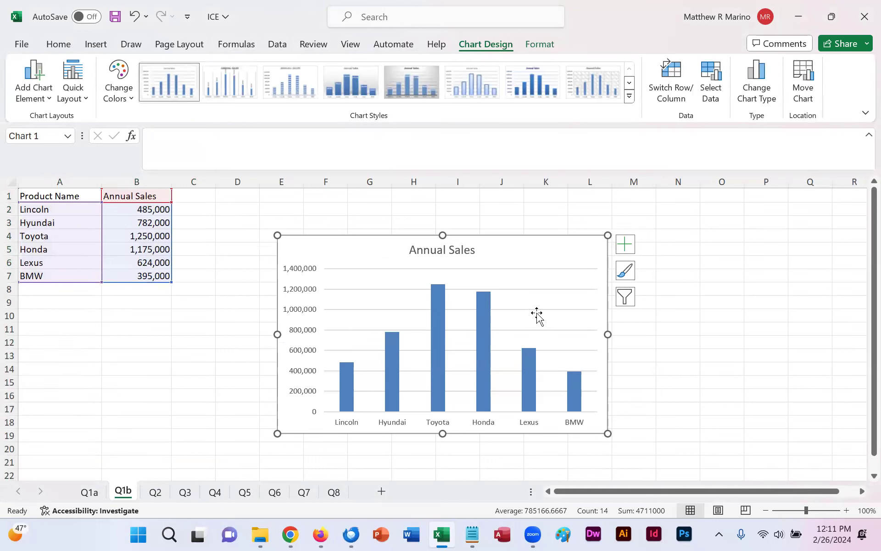
- Retitle the chart 'Car Company Annual Sales'
click(428, 252)
click(427, 251)
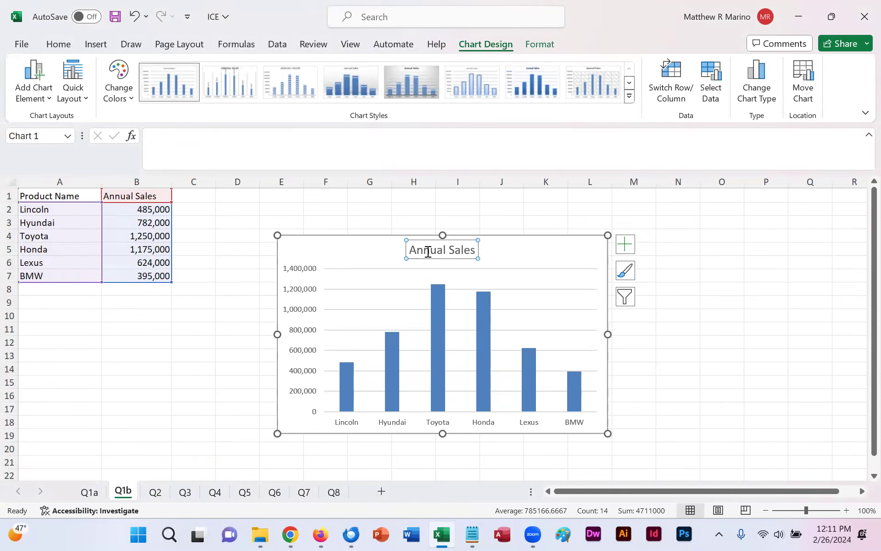
click(408, 250)
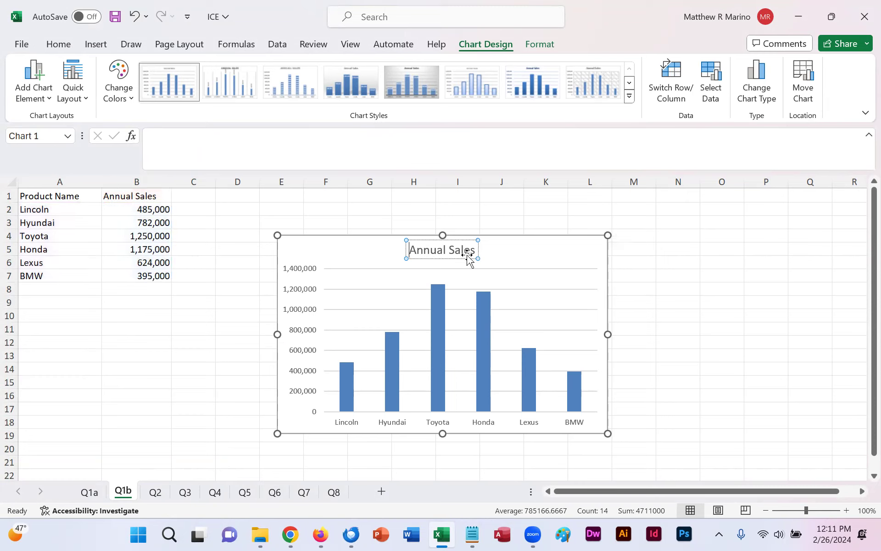
text(Car Company)
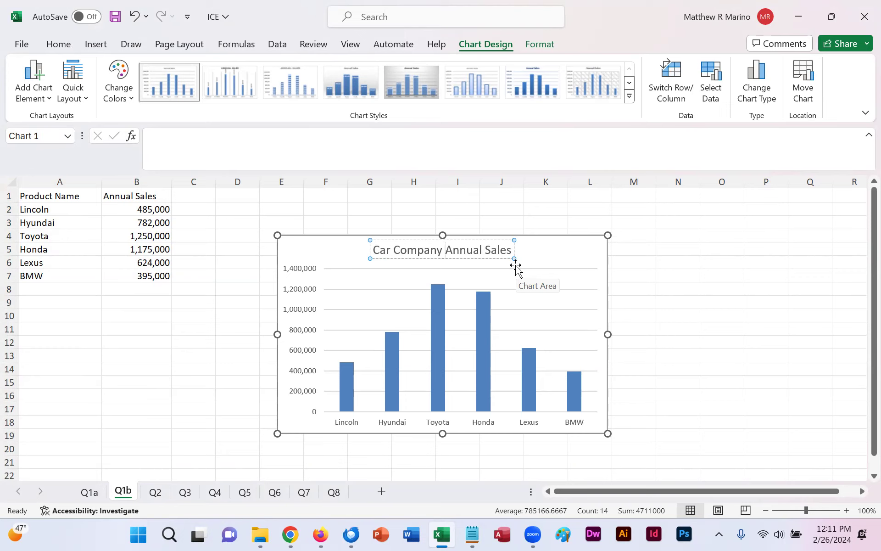
click(248, 274)
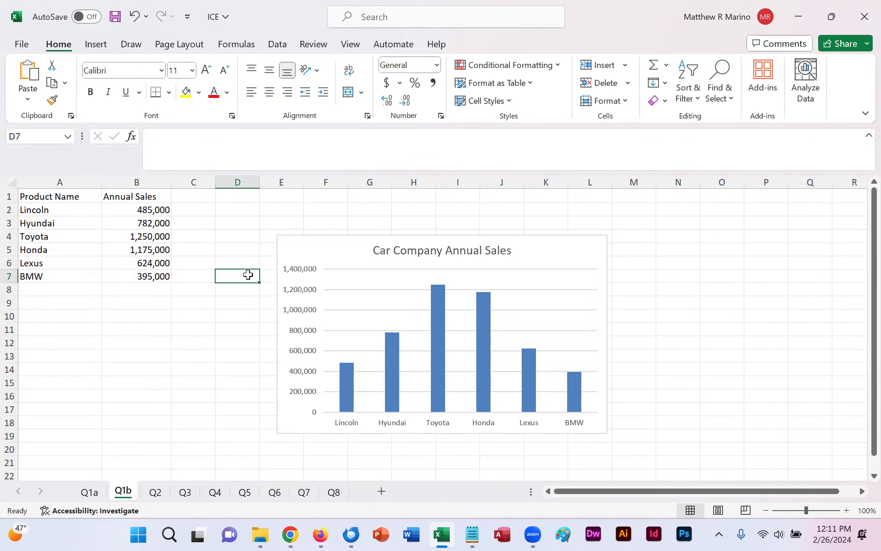
- On sheet Q2, enter =DATE(2024,2,26)-B2 in C2, returning 2583 days since expiration
click(155, 492)
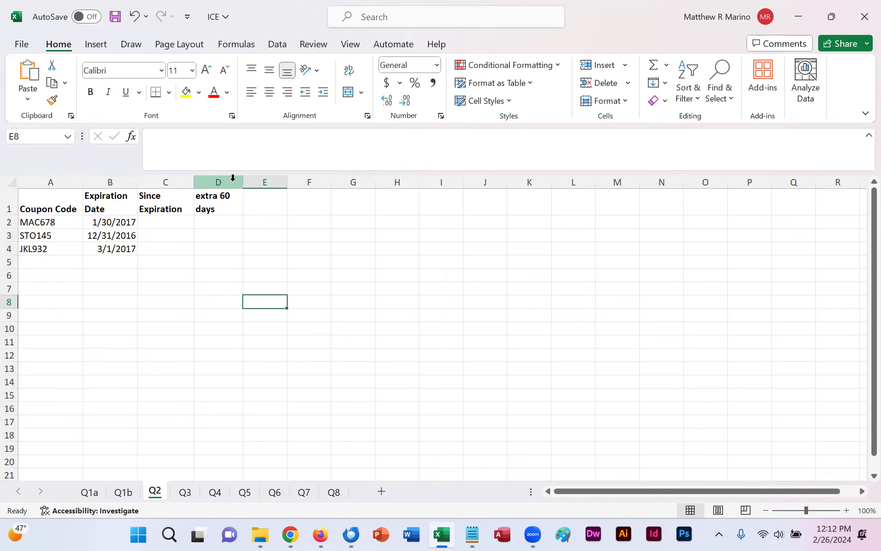
click(182, 224)
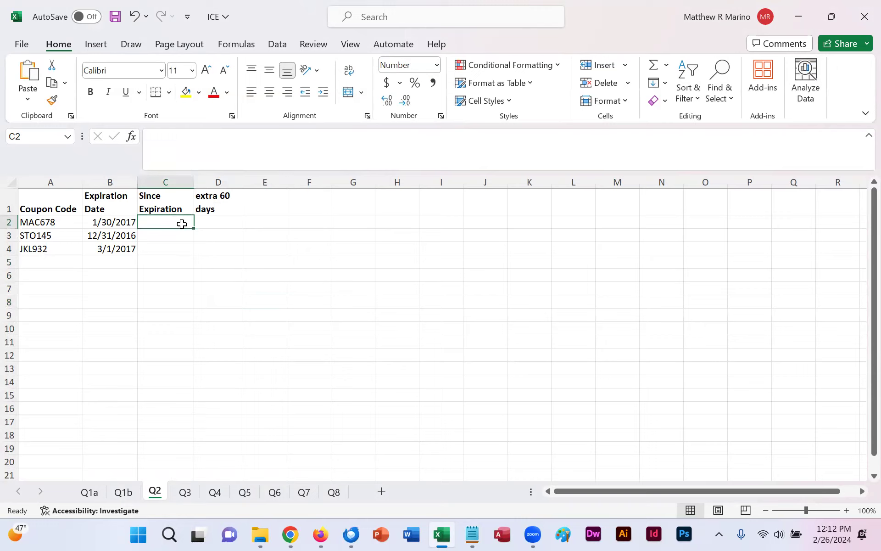
text(=)
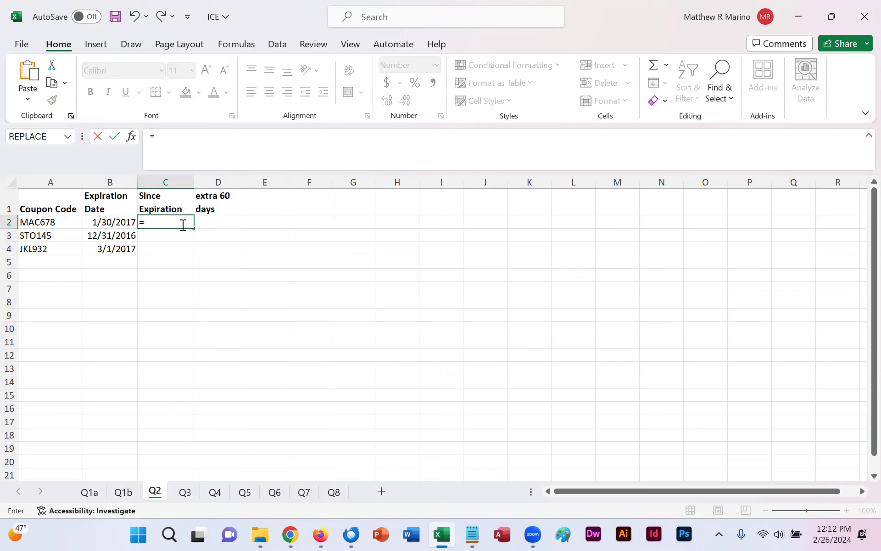
text(DATE)
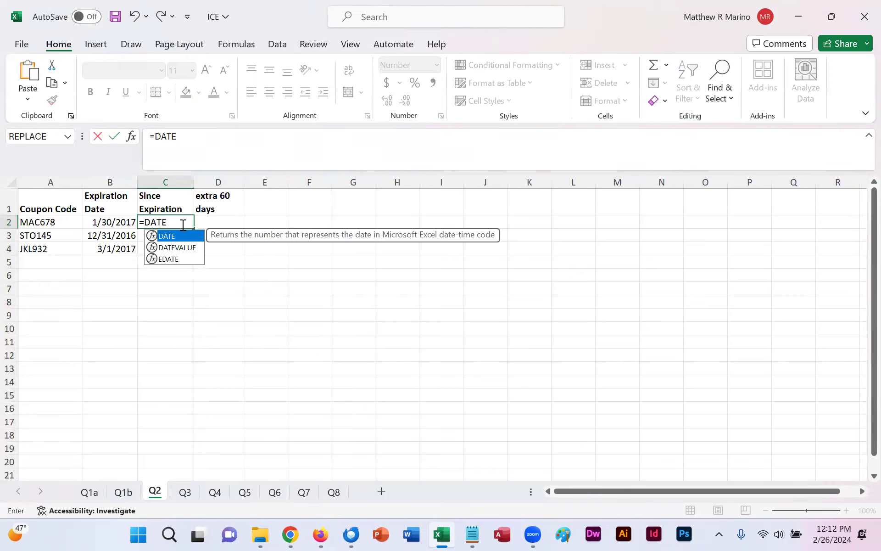
text(()
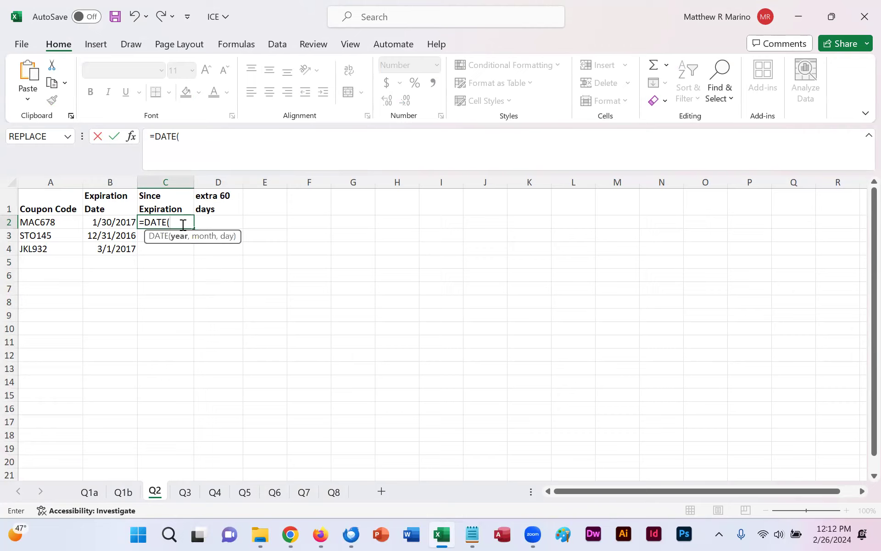
text(2024,2,26)
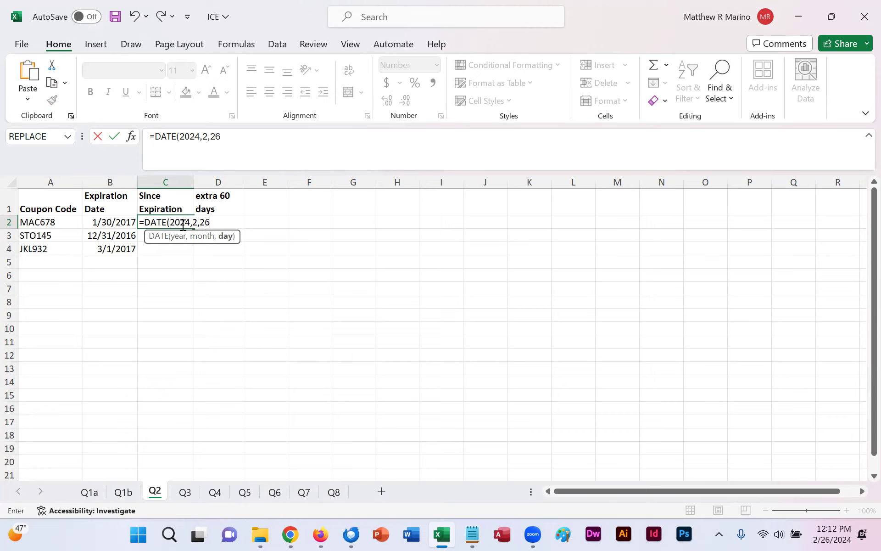
text()-)
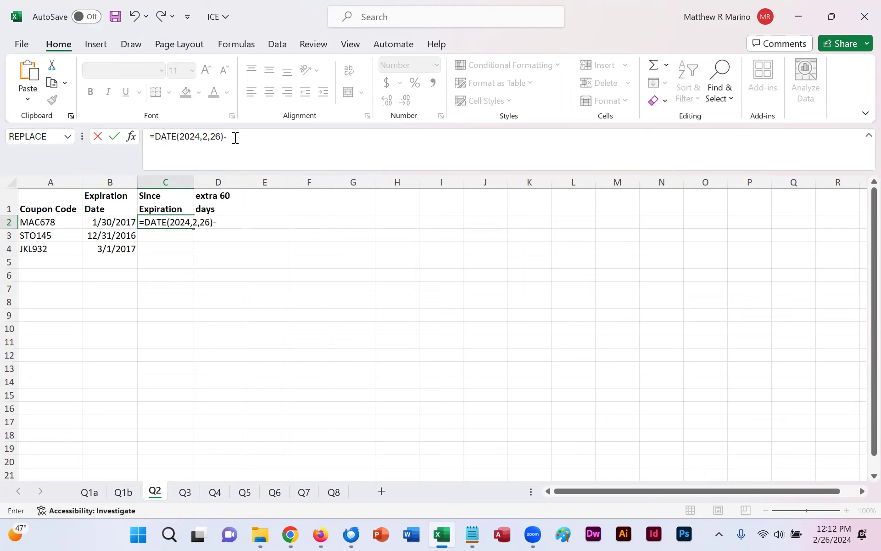
click(129, 222)
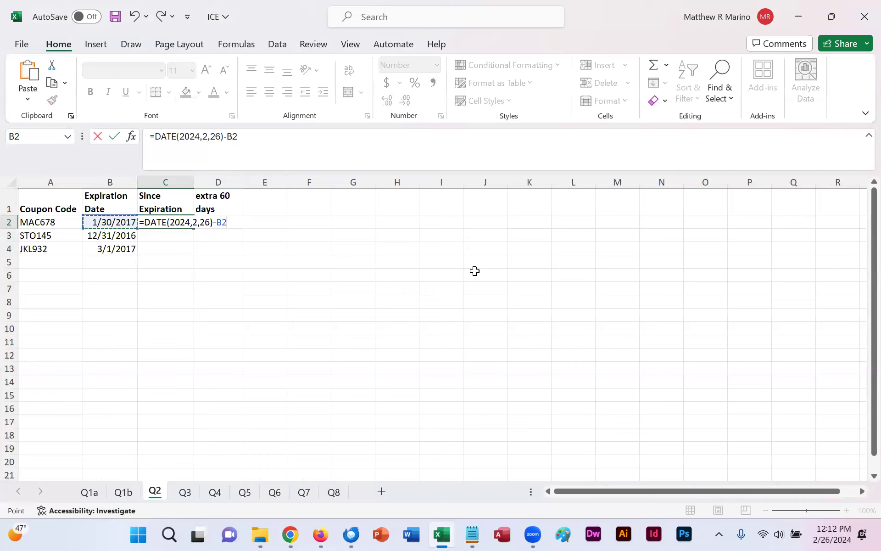
key(Return)
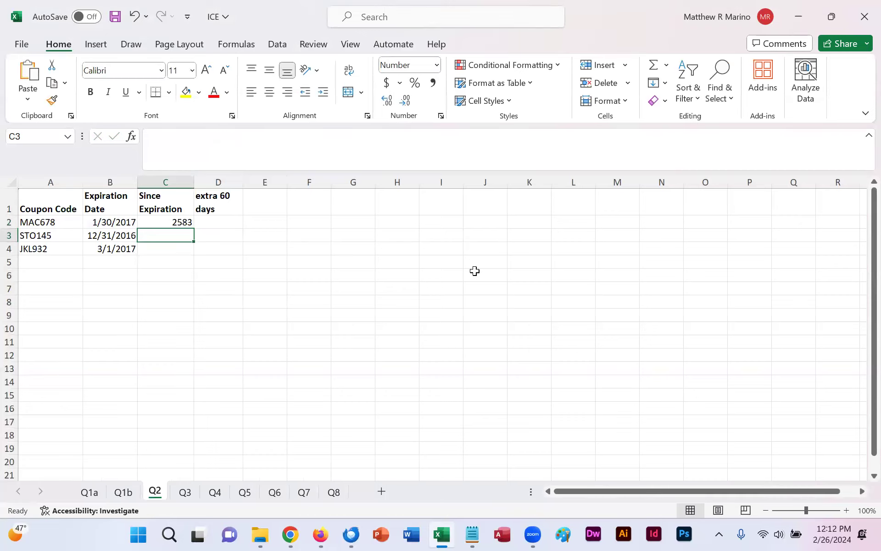
- Fill the C2 days-since-expiration formula down to C4, giving 2613 and 2553
key(Up)
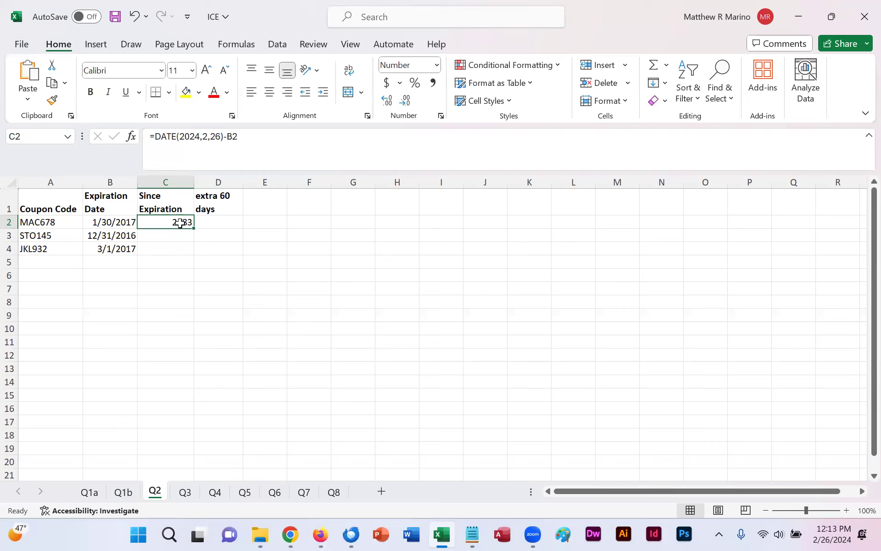
drag(193, 229, 190, 257)
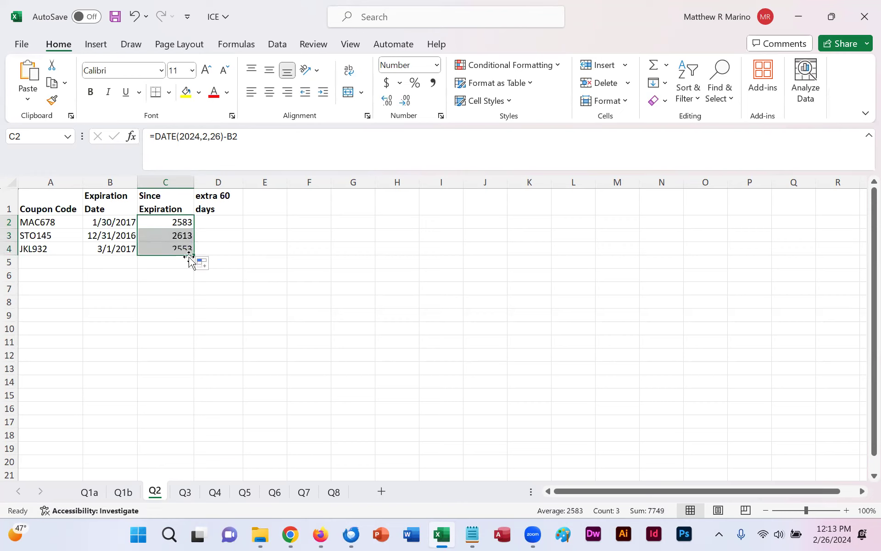
click(183, 219)
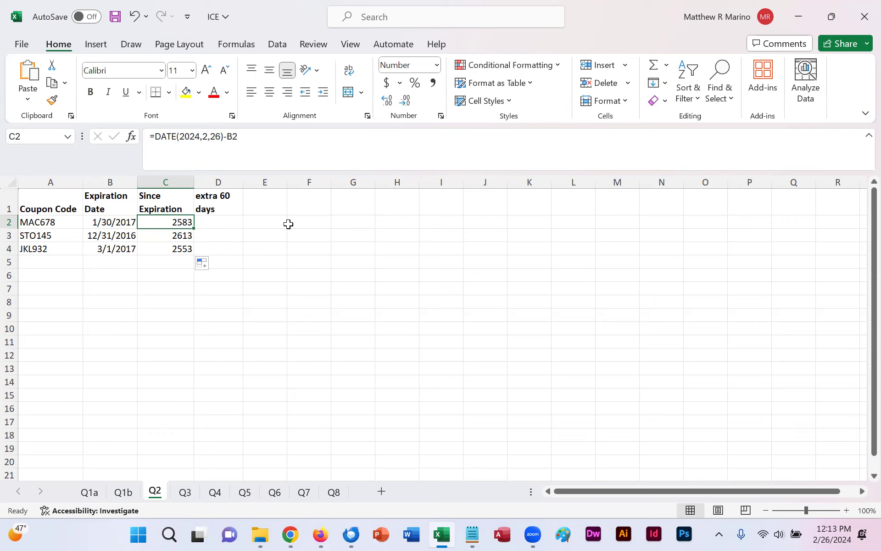
key(Right)
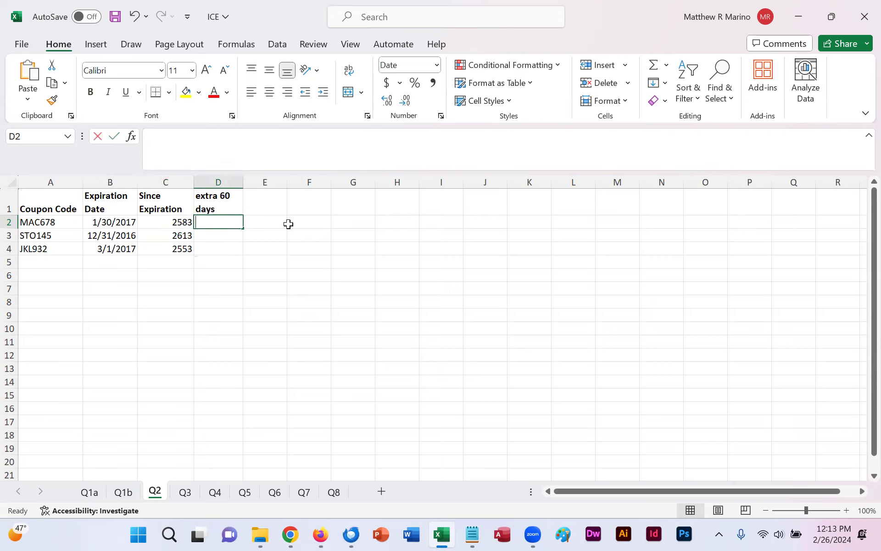
- Enter =DATE(2024,2,26)+60 in D2 and fill it down to D4, showing 4/26/2024
text(=DATE)
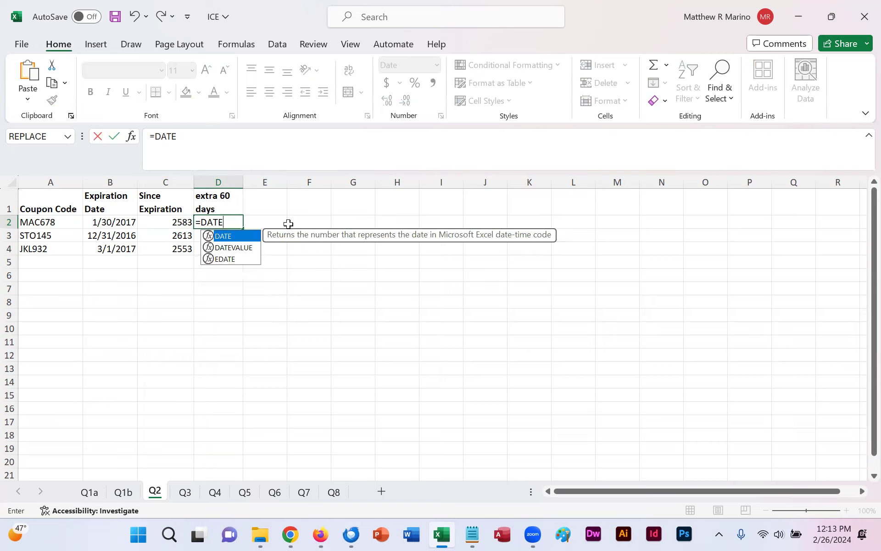
text((2024,2,26))
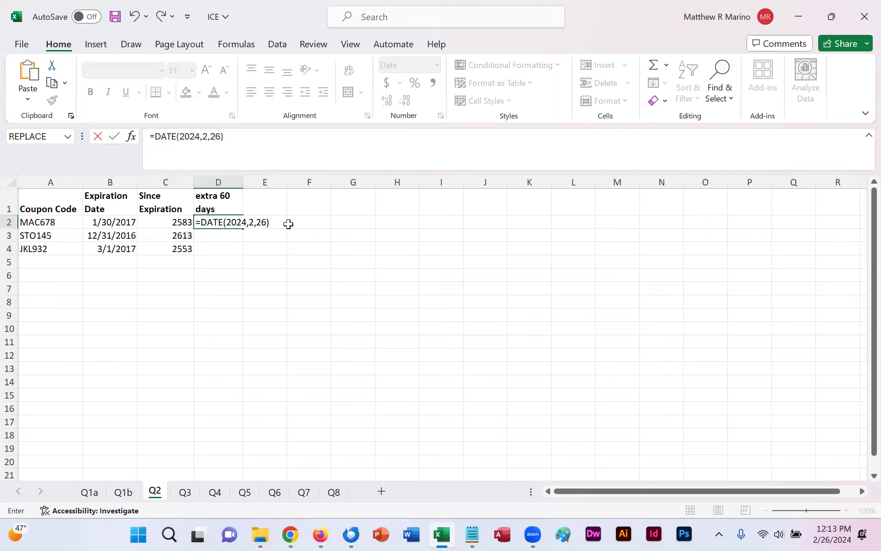
text(+60)
key(Return)
key(Up)
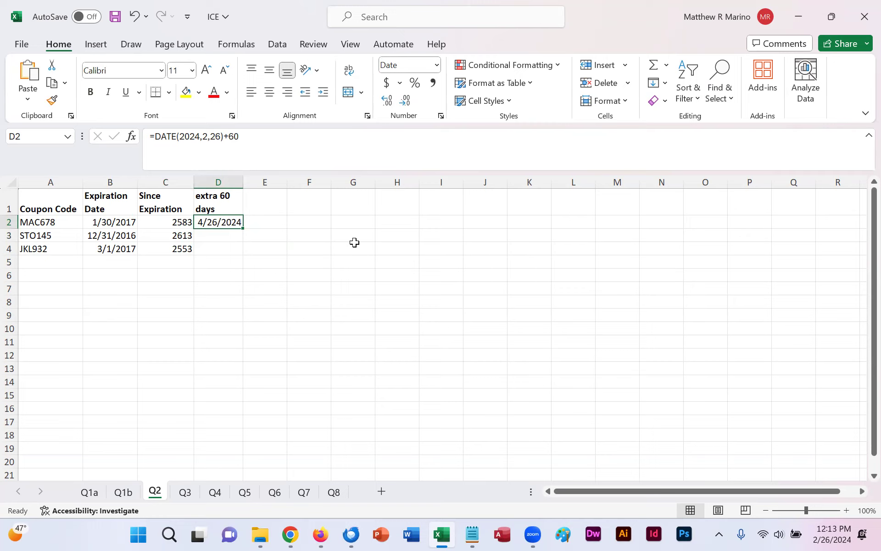
drag(245, 228, 239, 259)
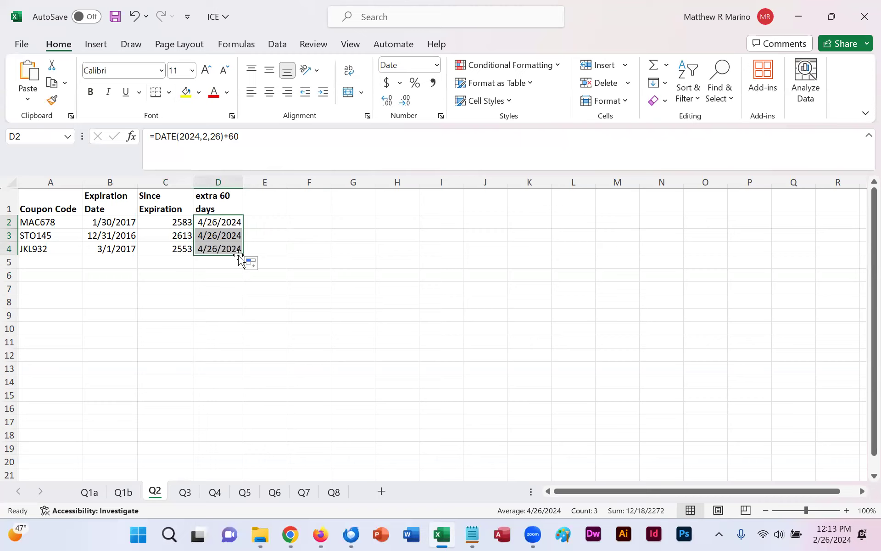
click(219, 237)
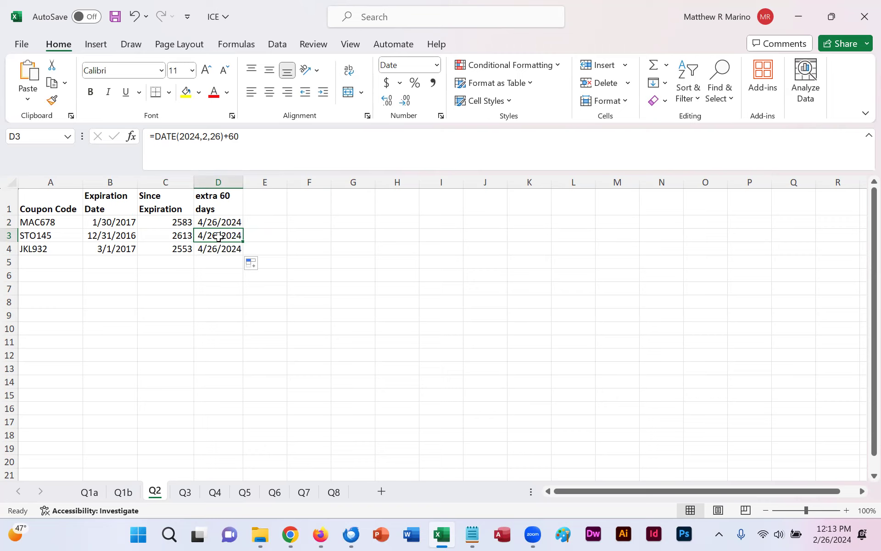
- Check the formulas across C2:D4, then move to sheet Q3 and the exercise instructions
key(Up)
key(Left)
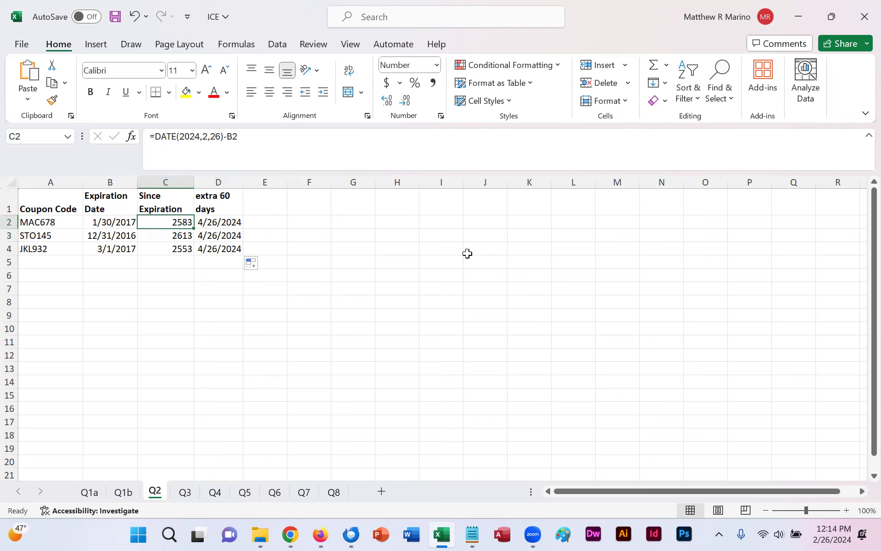
key(Right)
key(Down)
key(Left)
key(Down)
key(Right)
key(Up)
key(Up)
key(Left)
key(Down)
key(Down)
key(Right)
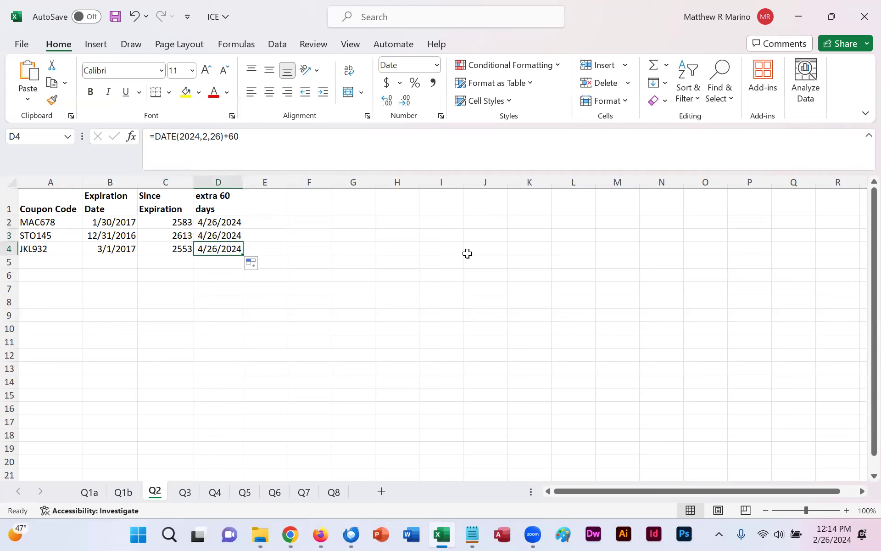
click(185, 492)
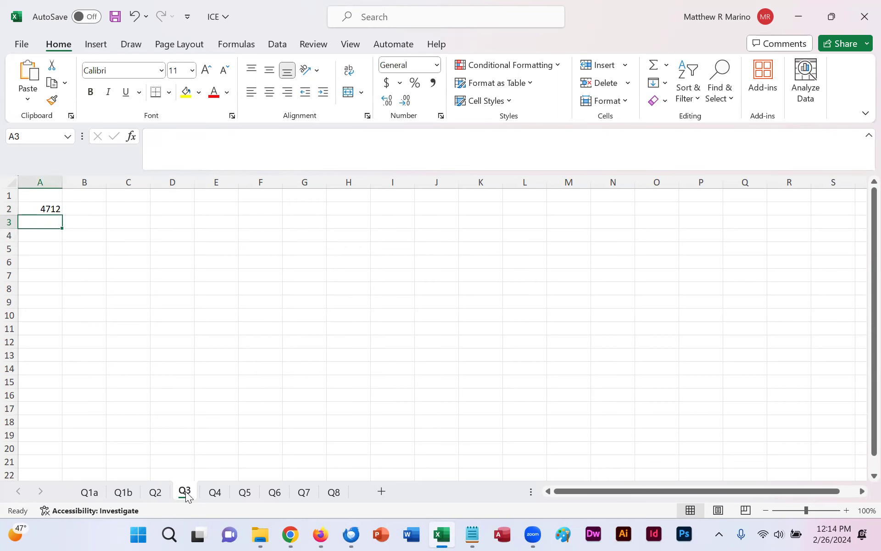
click(320, 534)
click(443, 312)
scroll(443, 313, up, 4)
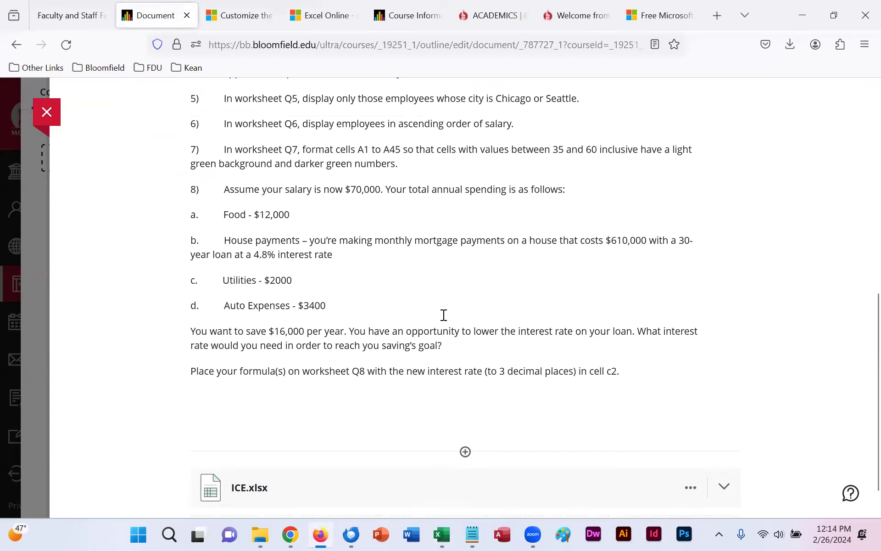
scroll(443, 315, up, 4)
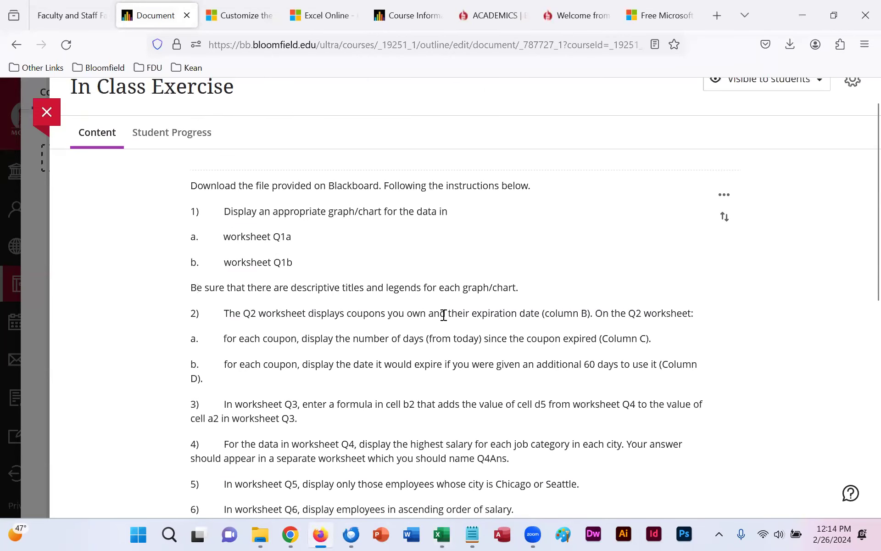
scroll(443, 314, down, 1)
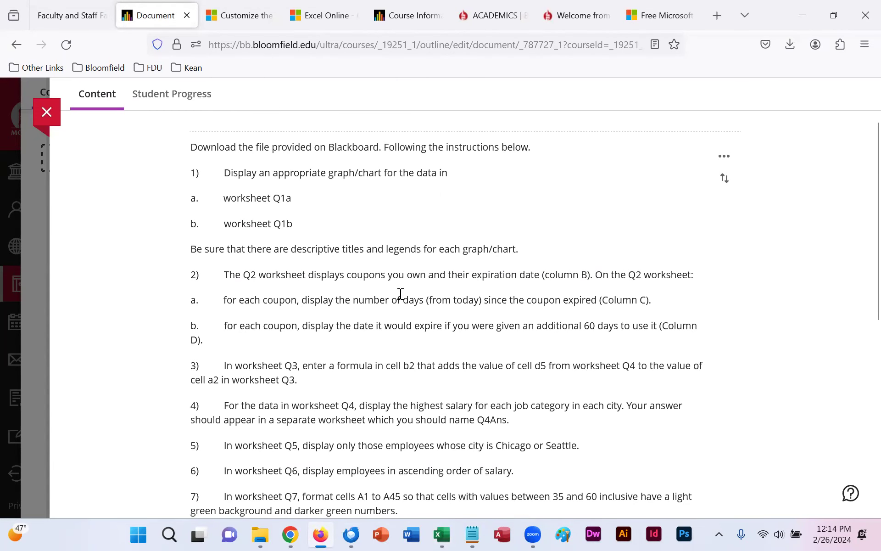
scroll(473, 224, down, 3)
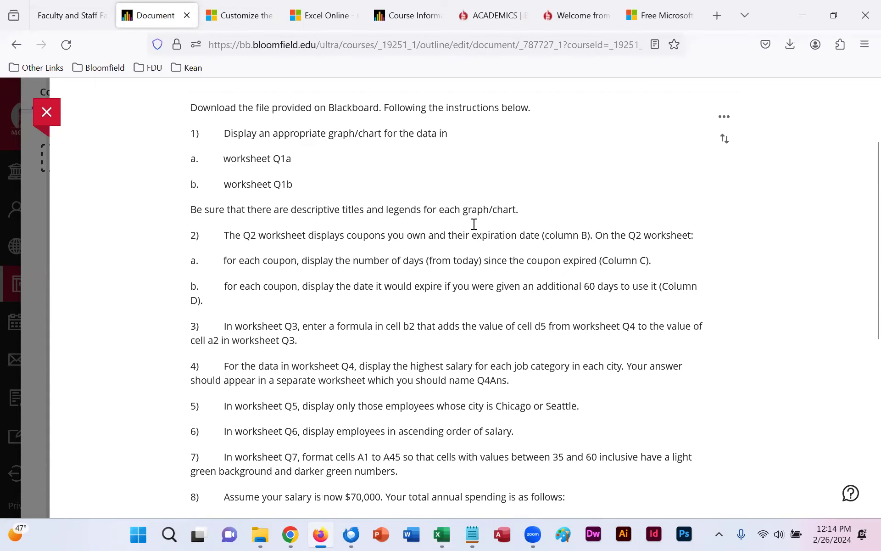
scroll(474, 224, down, 4)
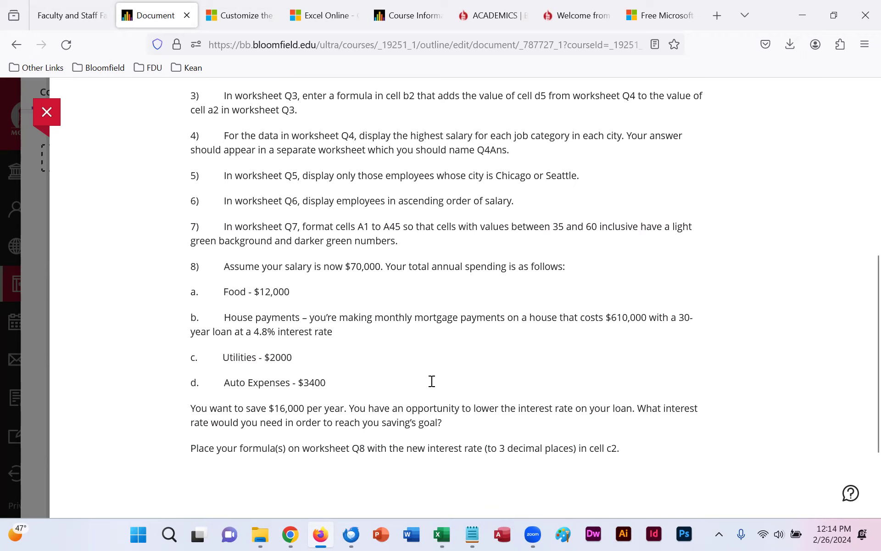
mouse_move(442, 535)
click(441, 534)
- Start a formula in Q3's B2 referencing Q4's D5 salary: ='Q4'!D5+
key(Up)
key(Right)
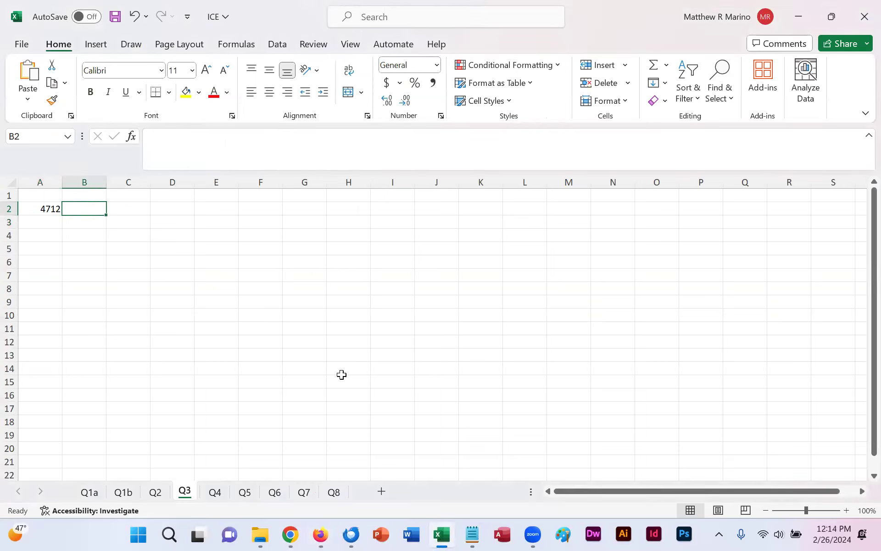
text(=)
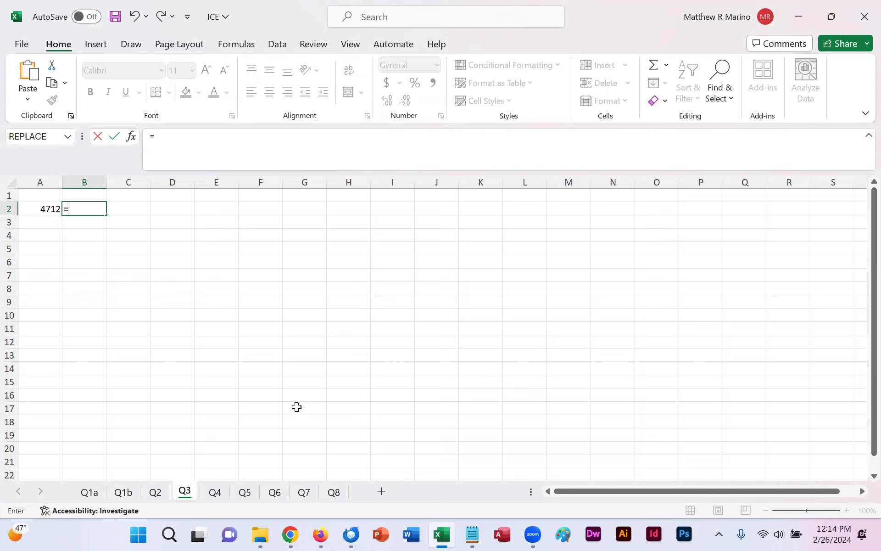
click(215, 492)
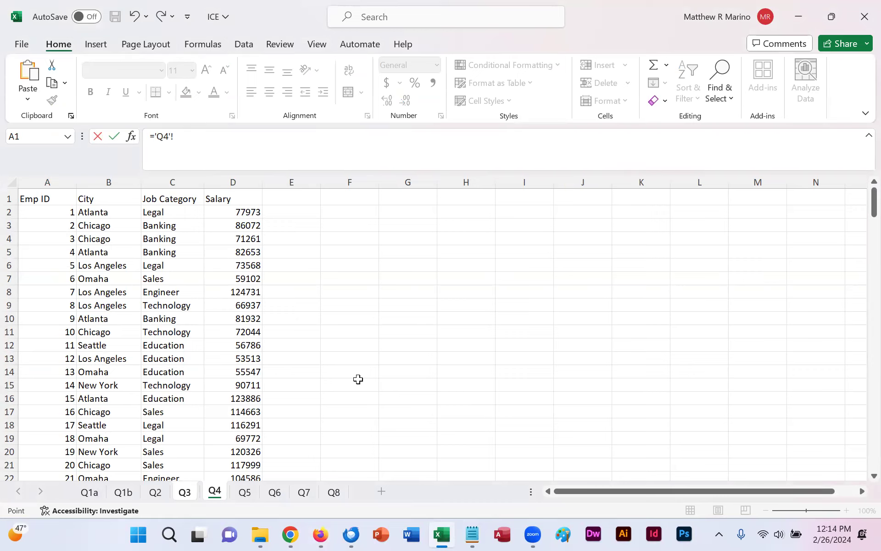
click(252, 253)
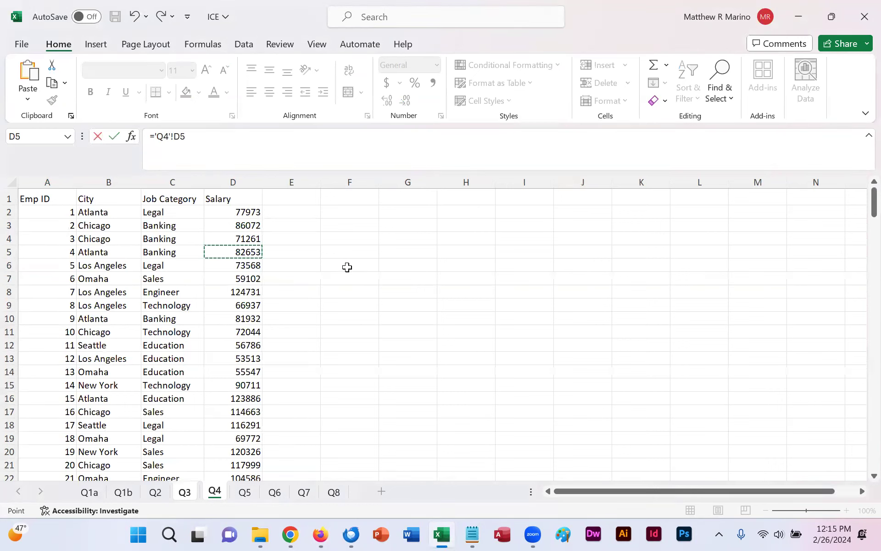
click(251, 133)
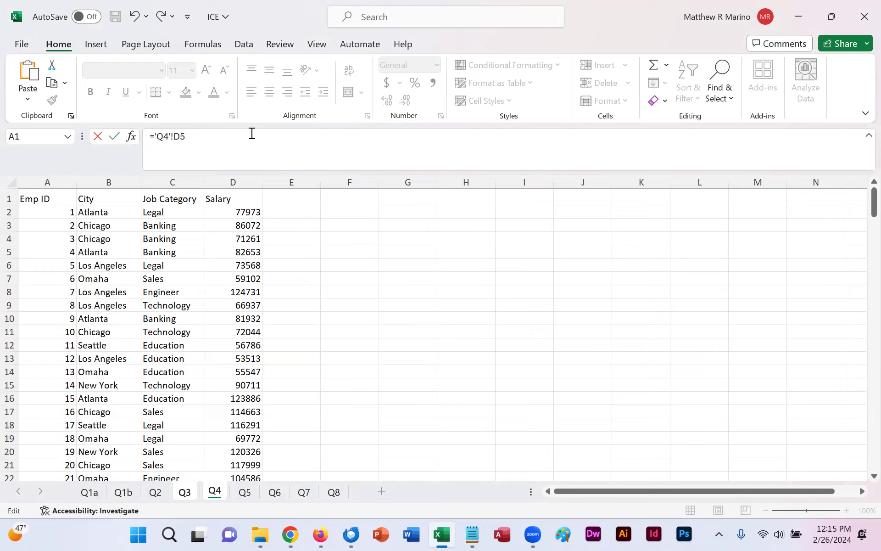
text(+)
- Finish the formula with Q3's A2 so B2 shows 87365, then go to sheet Q4
click(184, 493)
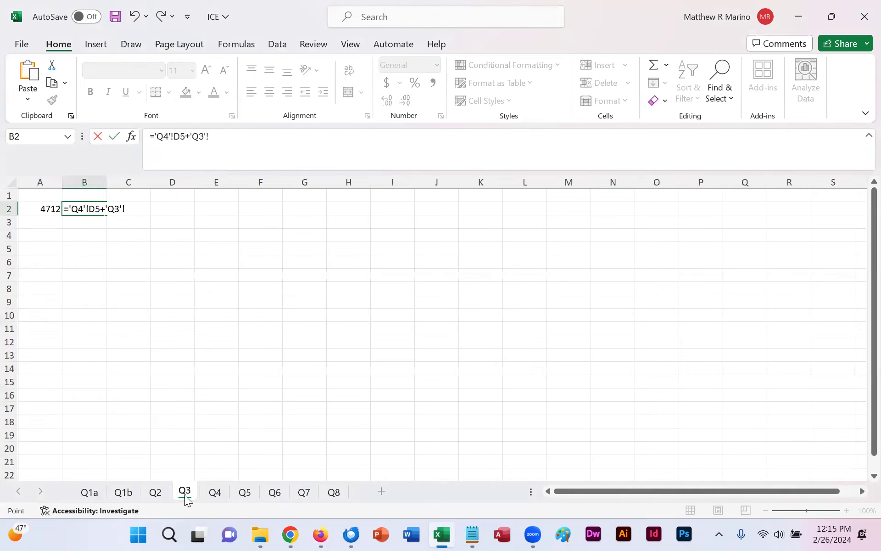
click(51, 216)
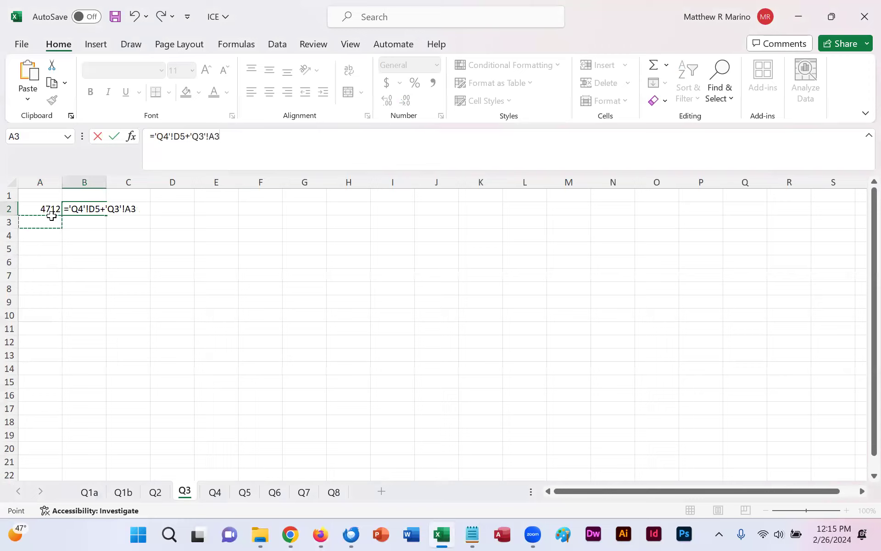
click(51, 208)
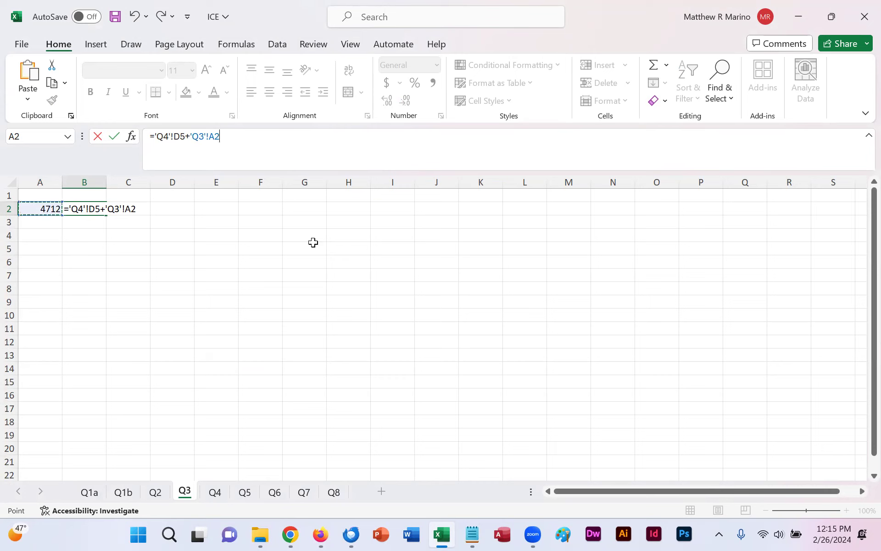
key(Return)
key(Up)
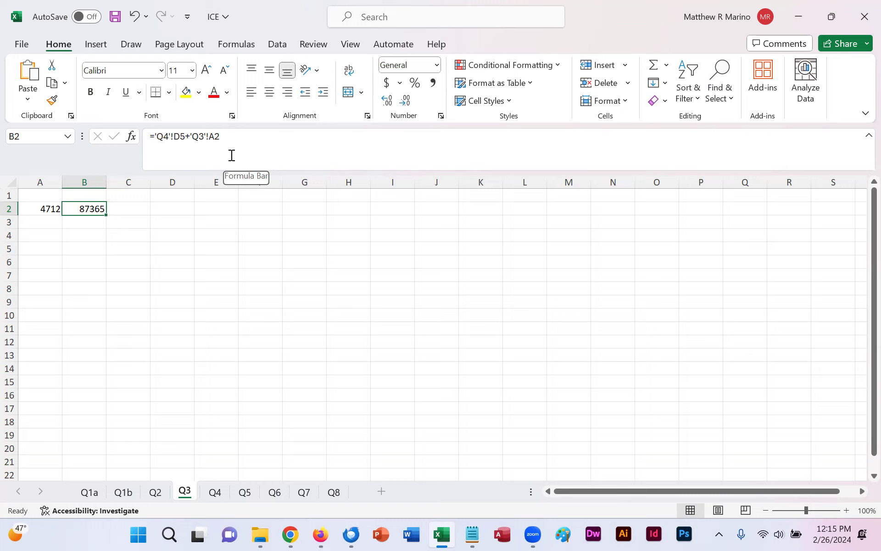
click(214, 492)
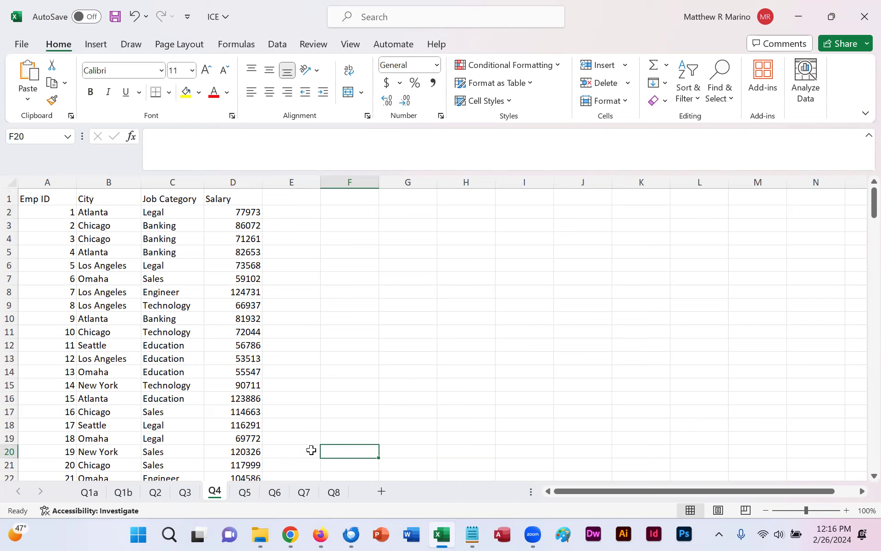
- Insert a PivotTable from Q4's A1:D200 employee data on a New Worksheet
click(95, 46)
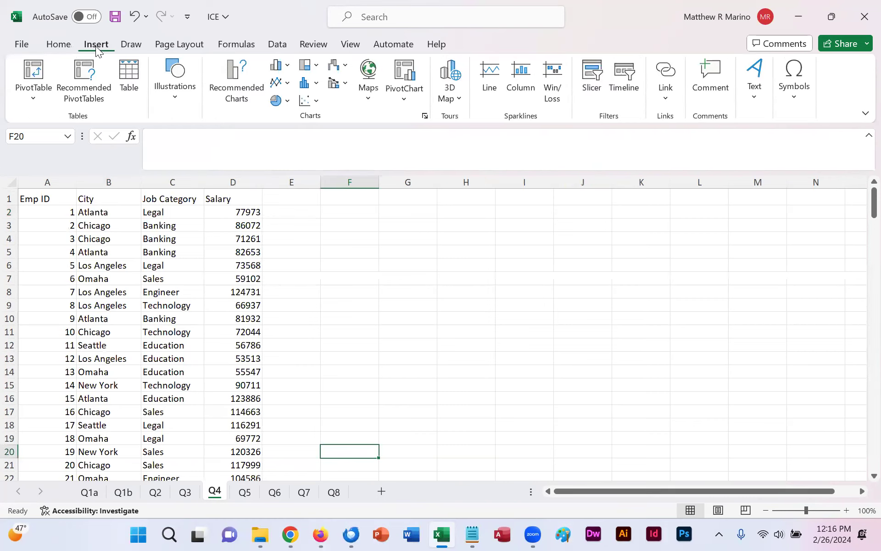
click(30, 78)
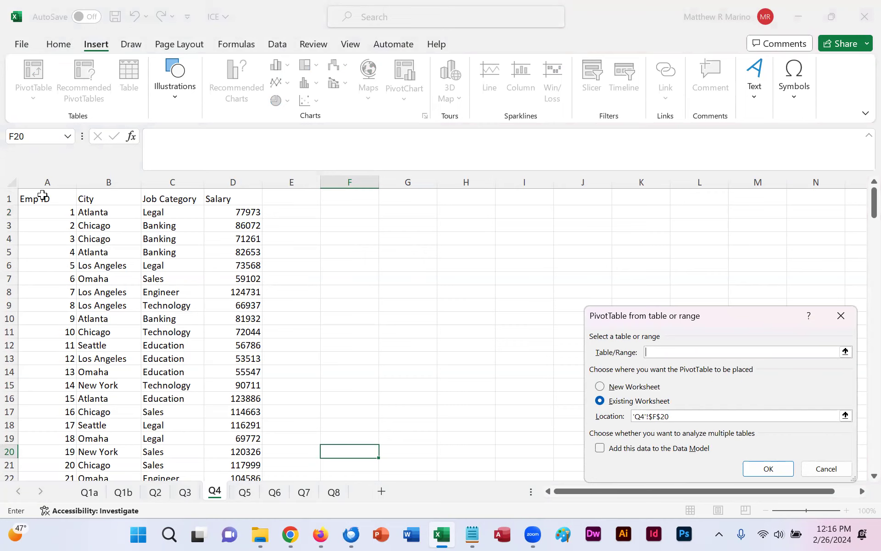
drag(42, 195, 241, 434)
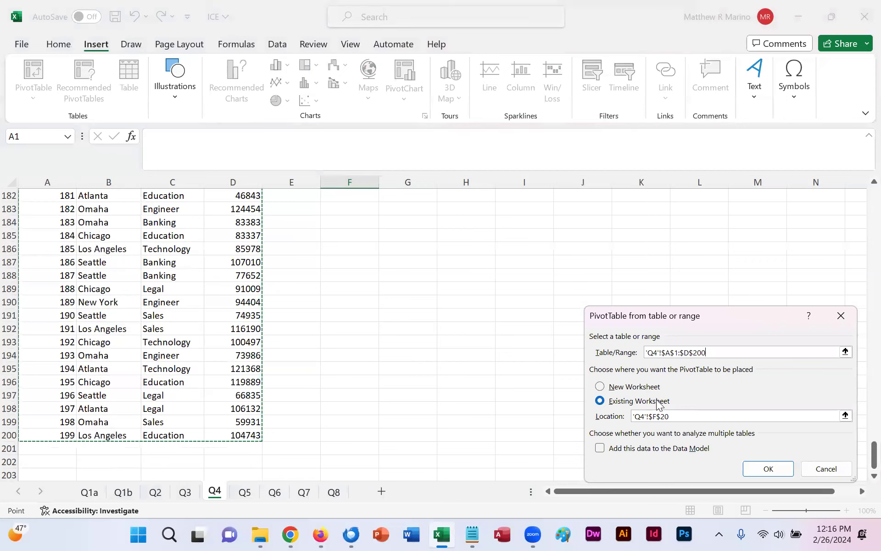
click(649, 388)
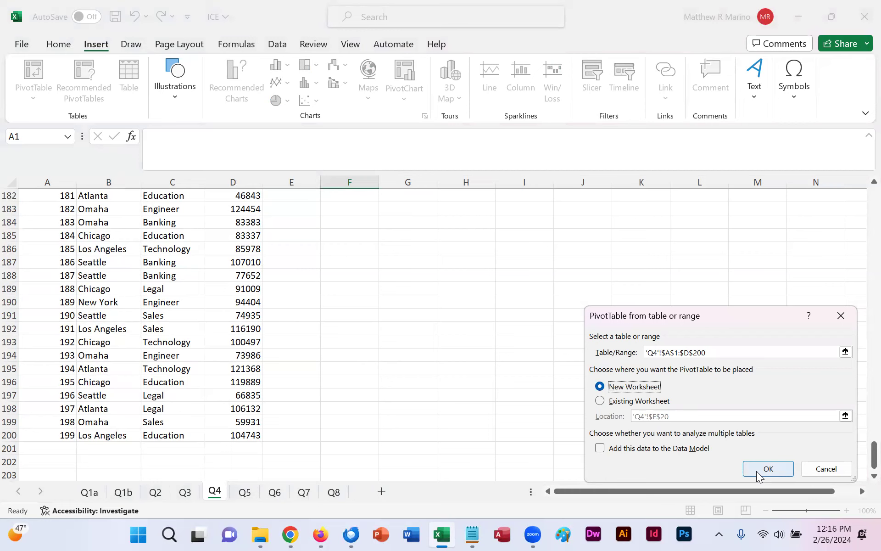
click(756, 471)
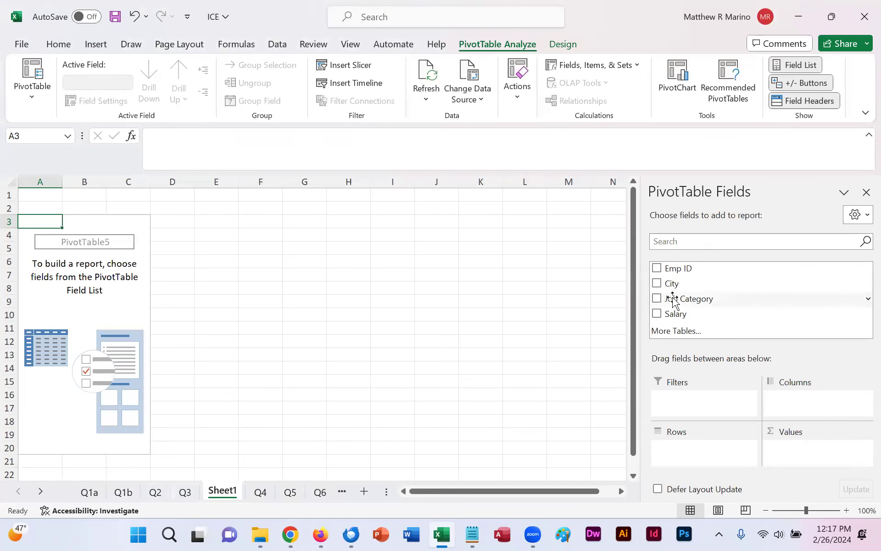
- Add City and Job Category as pivot rows and Salary as the values
click(657, 284)
click(658, 298)
click(657, 314)
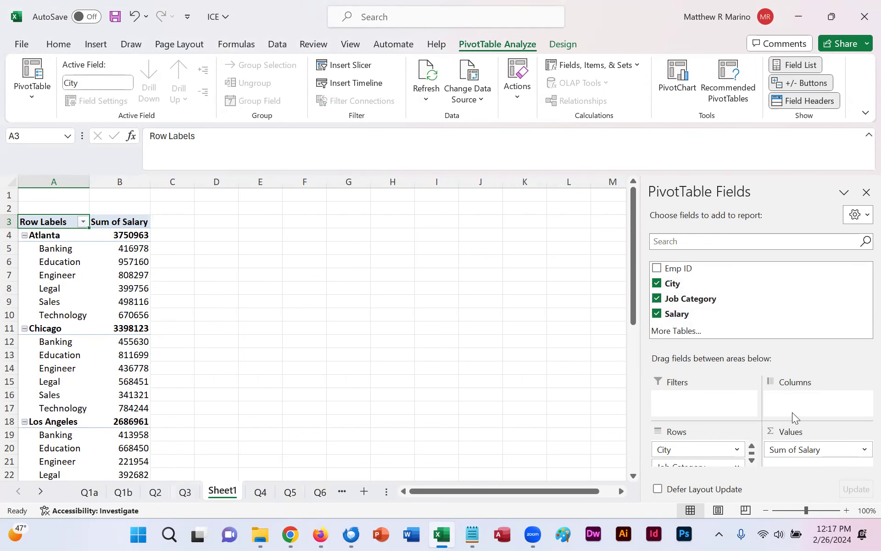
- Change the Salary summary from Sum to Max in Value Field Settings
click(863, 450)
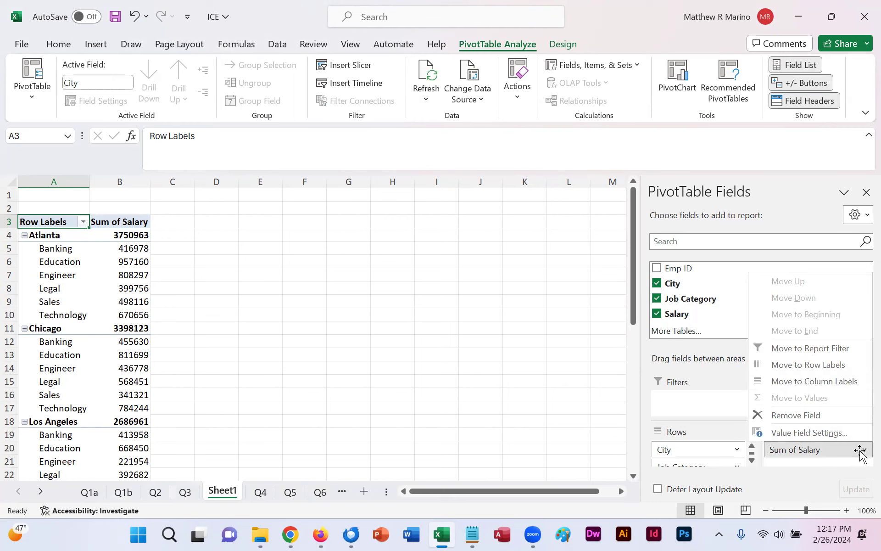
click(837, 435)
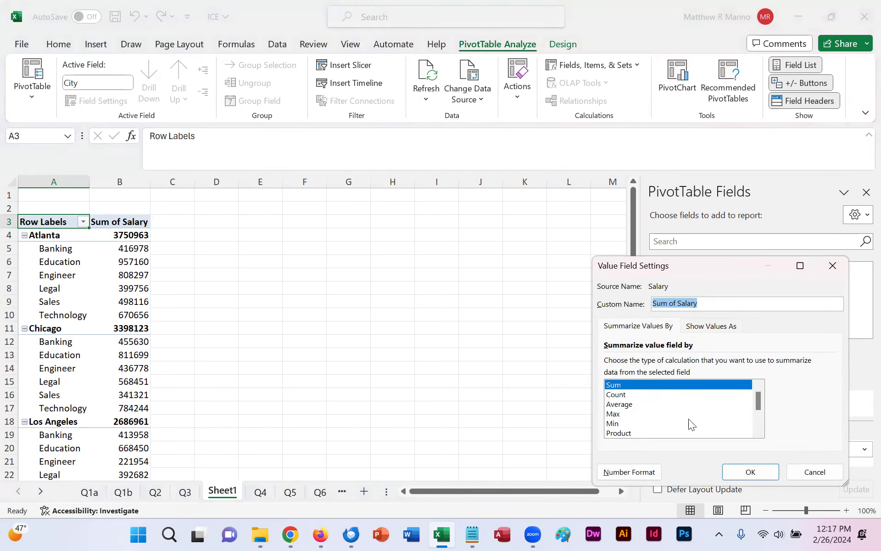
click(652, 413)
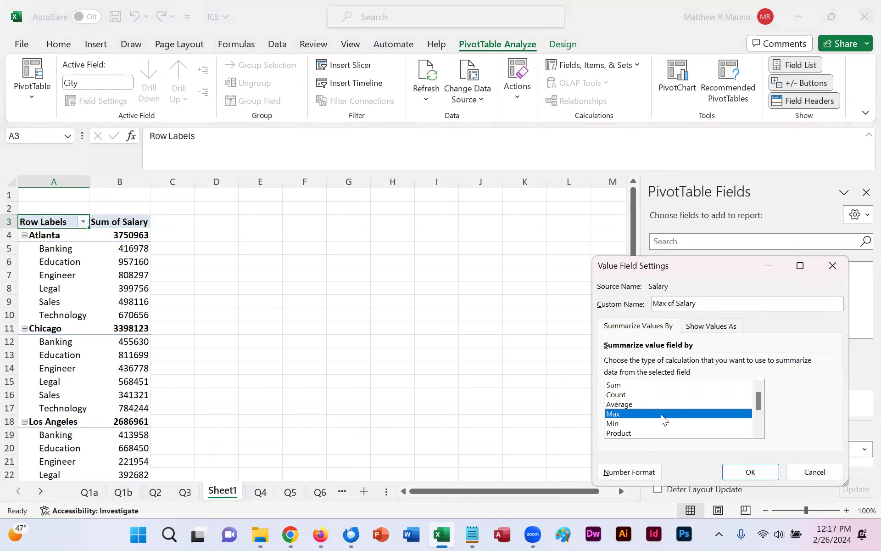
click(755, 476)
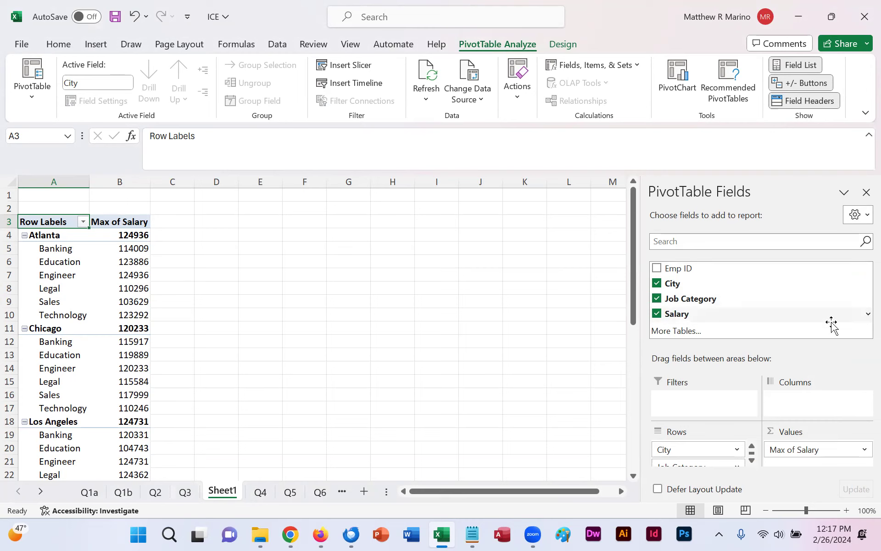
click(867, 314)
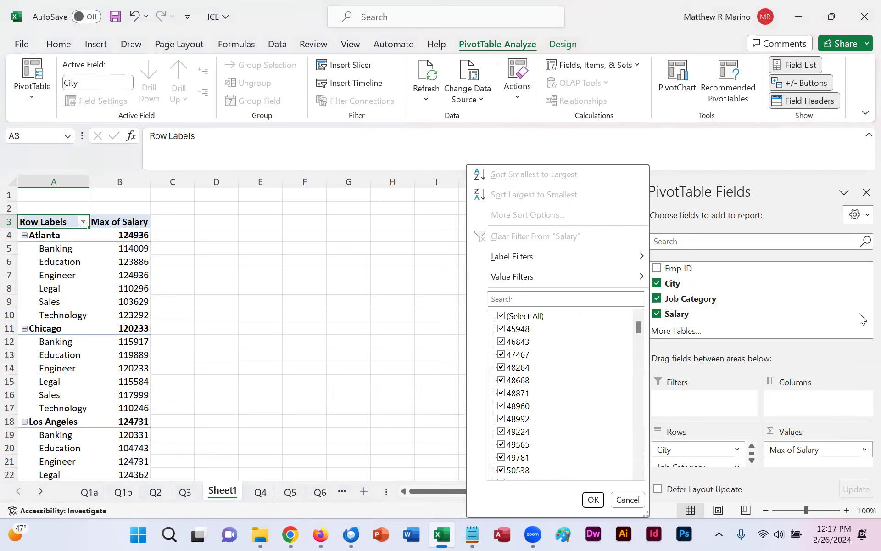
click(627, 499)
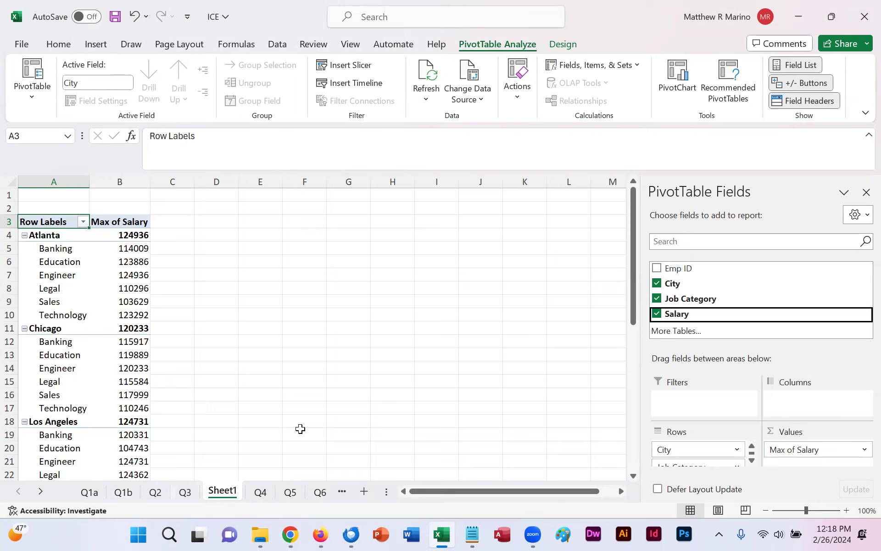
- Insert a PivotTable on a new worksheet using the Q5 data range as its source
click(290, 493)
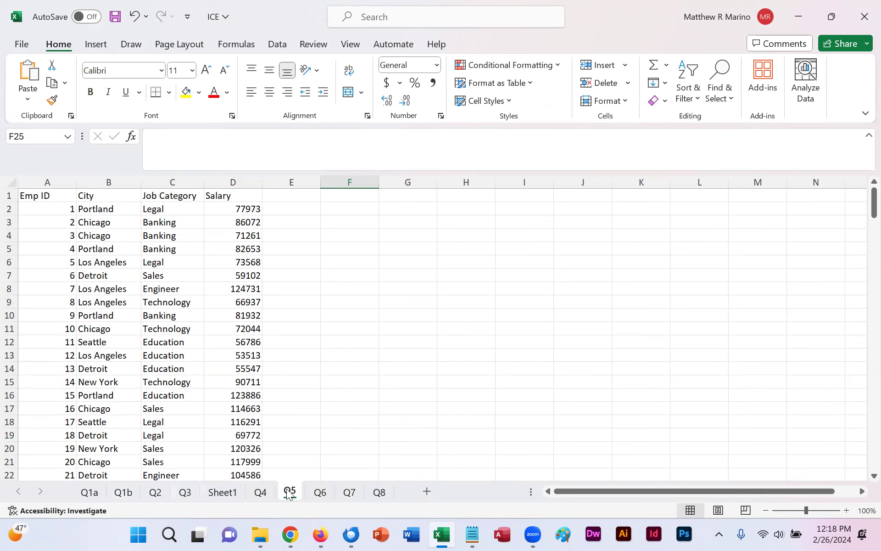
click(100, 48)
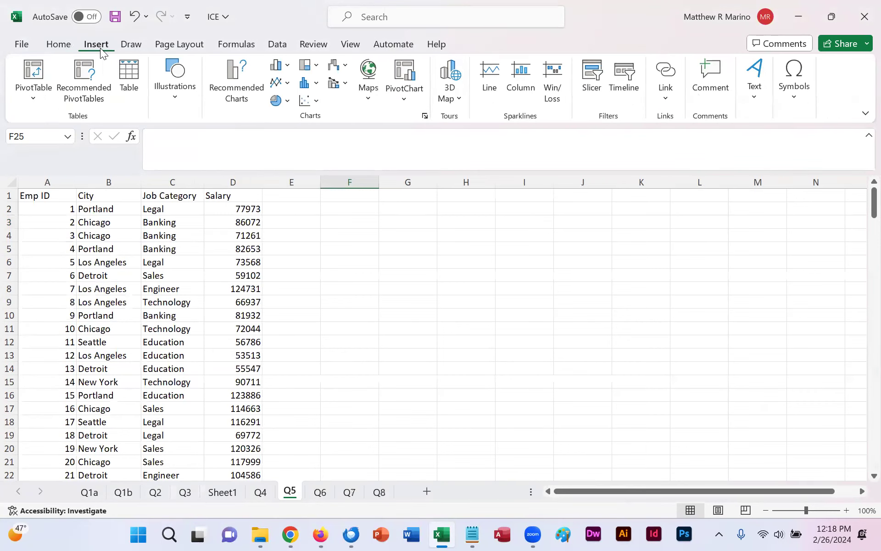
click(33, 75)
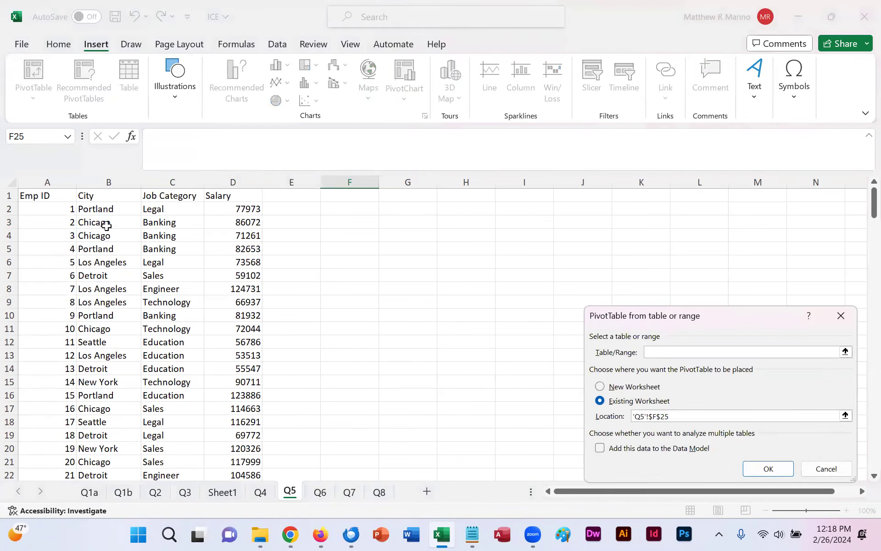
drag(47, 195, 231, 448)
click(647, 388)
click(769, 468)
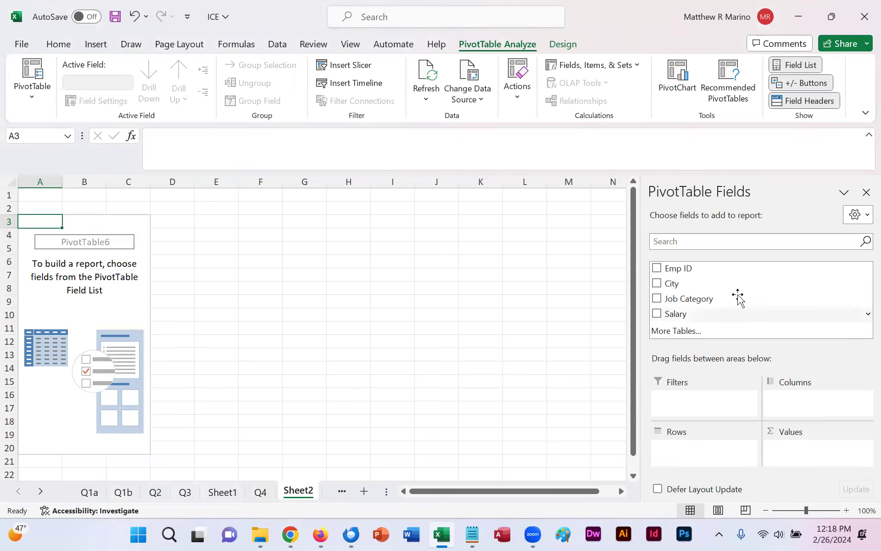
- Add Emp ID as summed values and City as row labels in the PivotTable
click(657, 268)
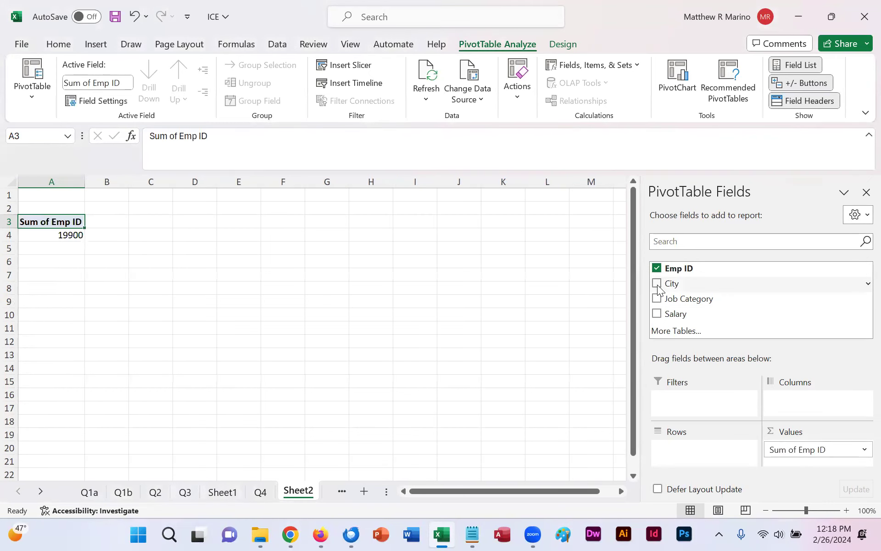
click(657, 284)
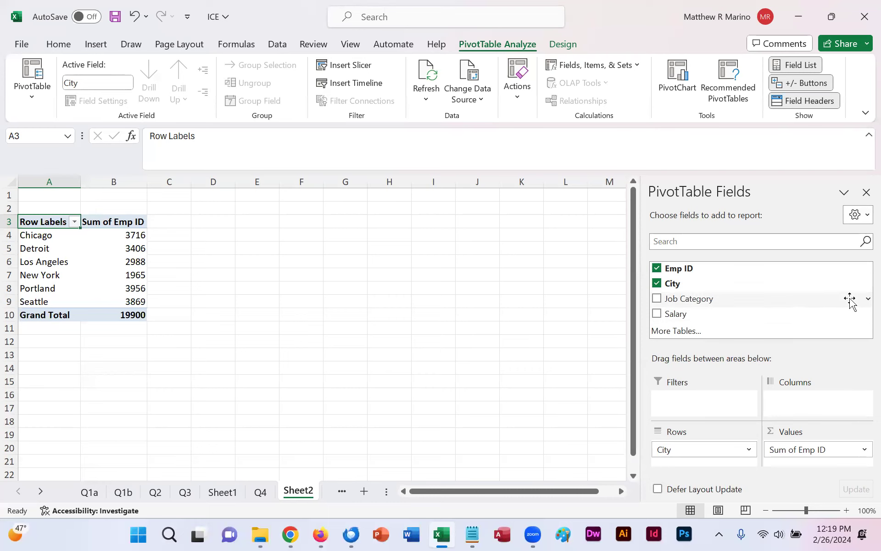
click(867, 284)
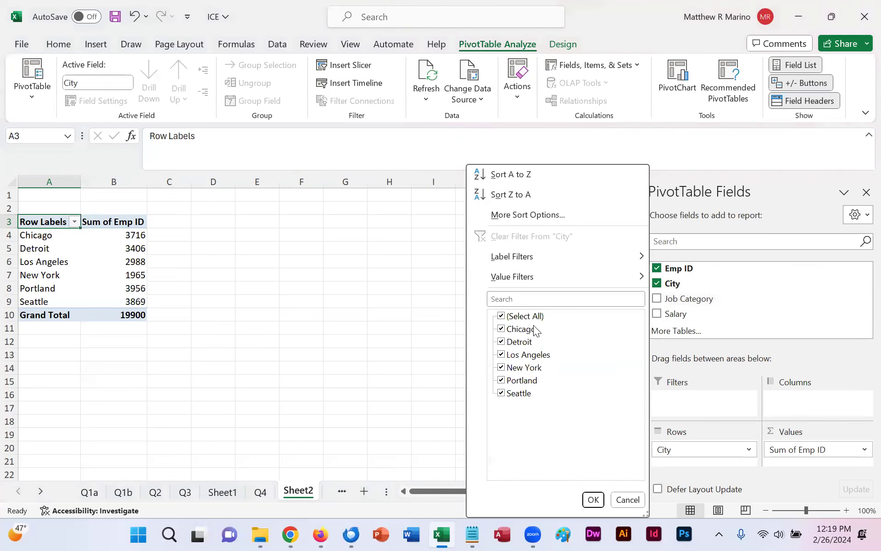
- Filter the pivot's row labels to only Chicago and Seattle for a 7585 grand total
click(502, 317)
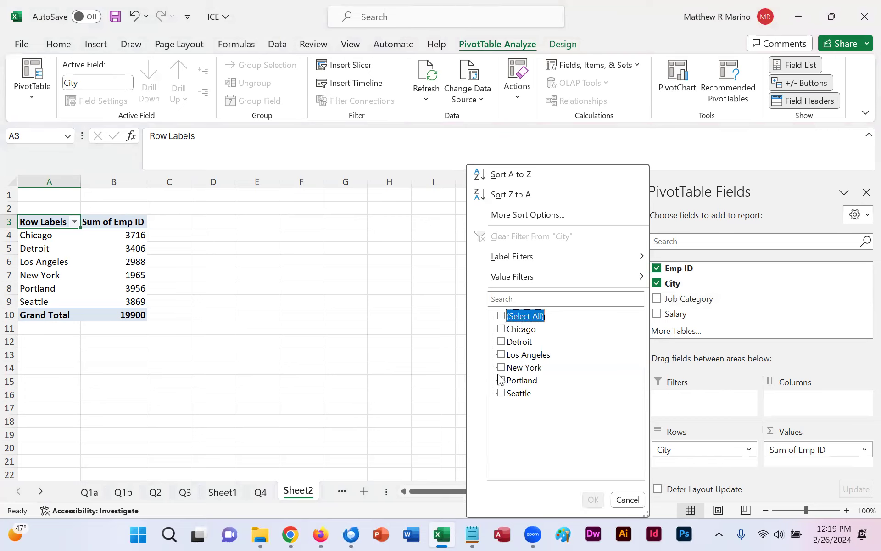
click(502, 331)
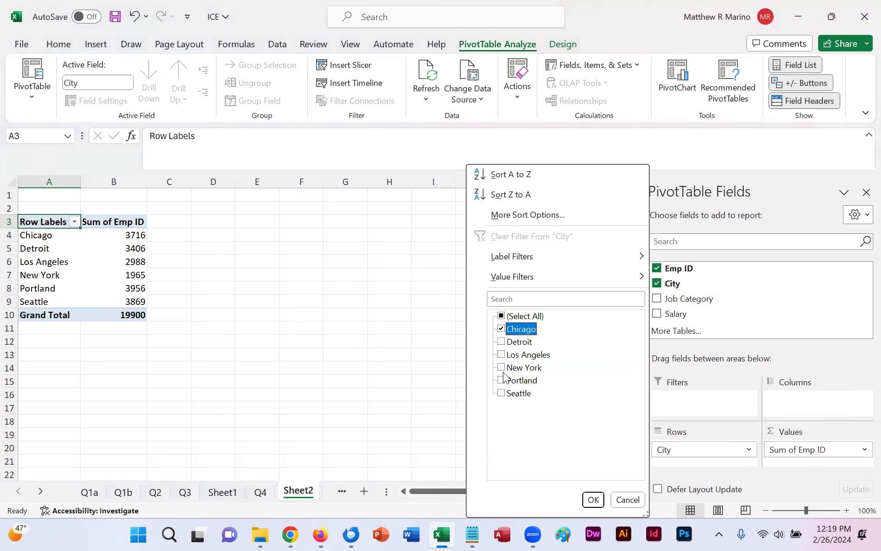
click(502, 393)
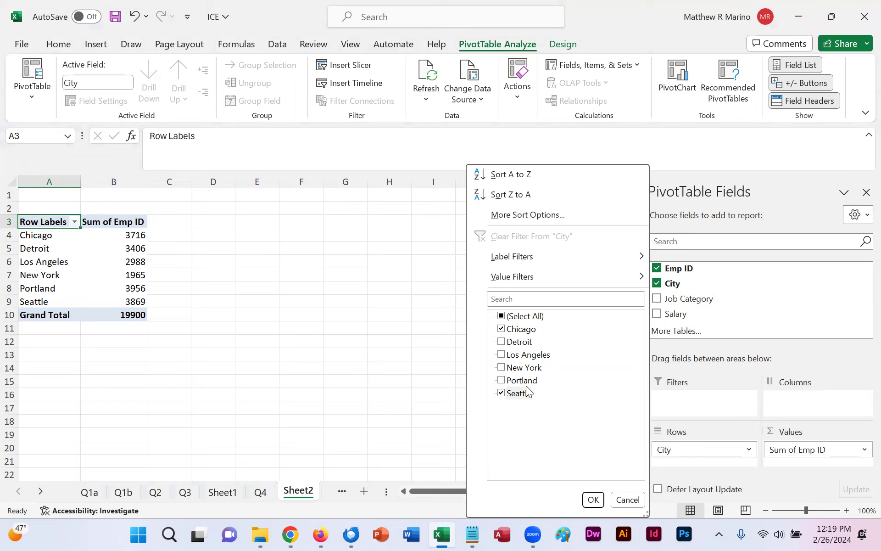
click(593, 501)
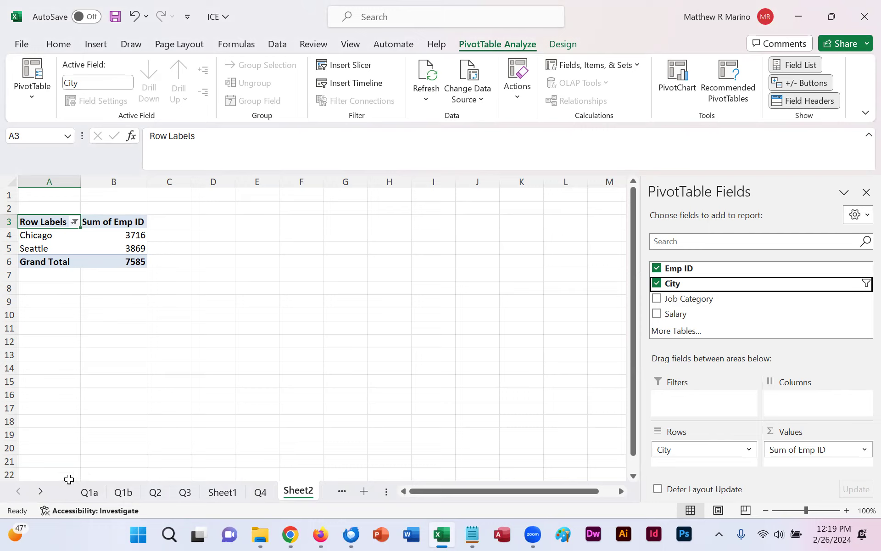
- Scroll the sheet tabs and go to the Q6 employee sheet
click(43, 493)
click(43, 492)
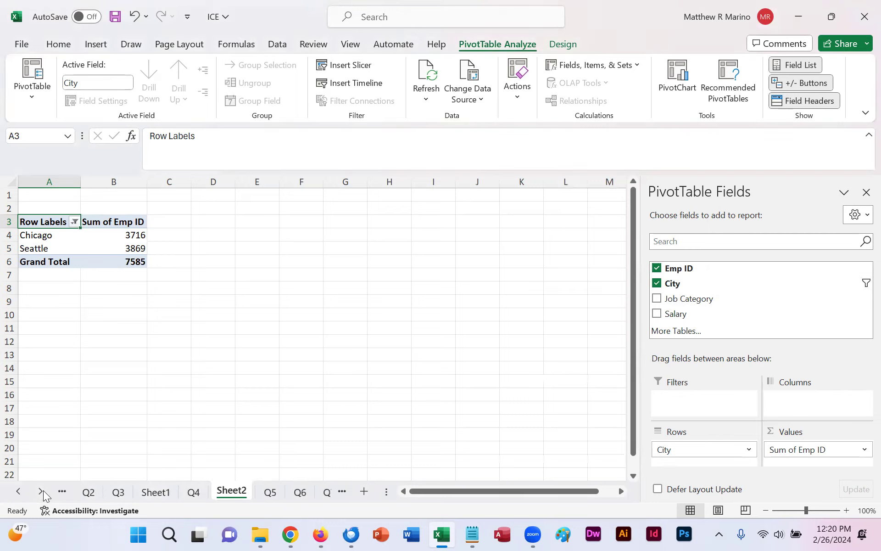
click(41, 492)
click(40, 492)
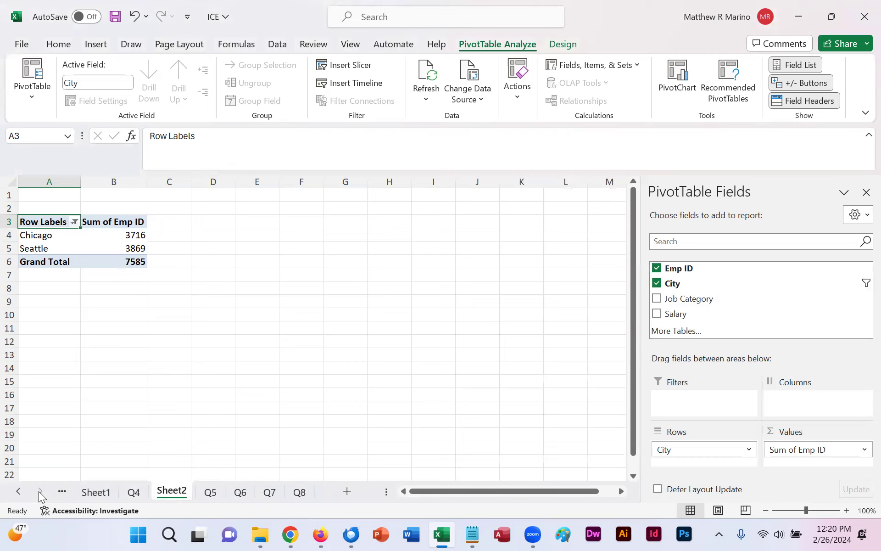
click(239, 496)
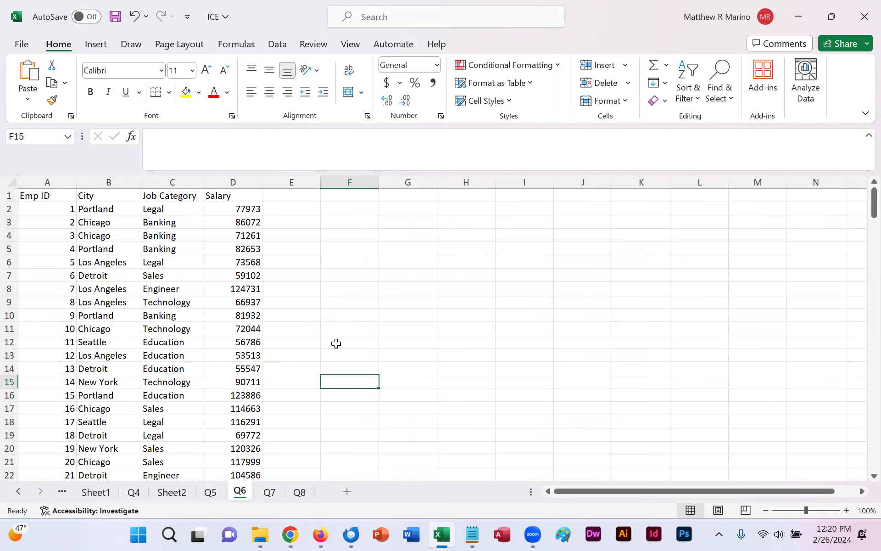
- Sort the Salary column smallest to largest, expanding the selection to keep whole rows
click(242, 181)
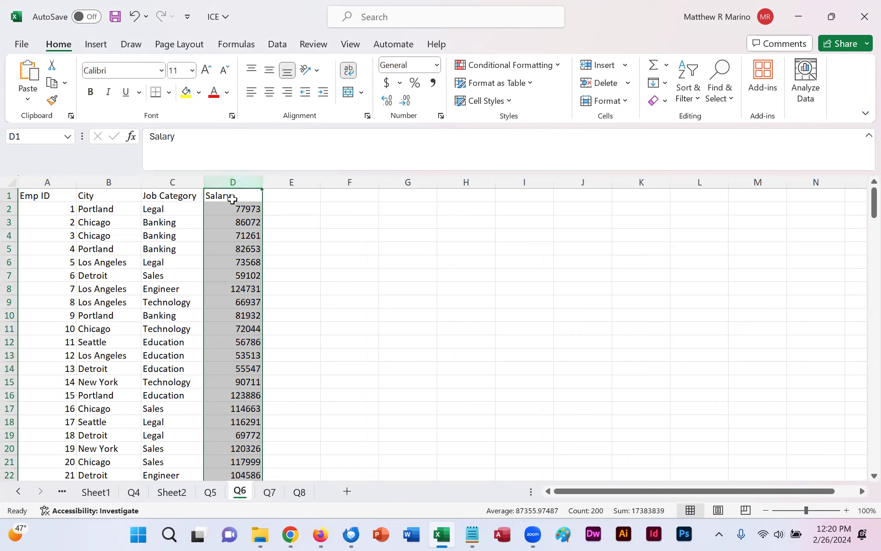
click(692, 102)
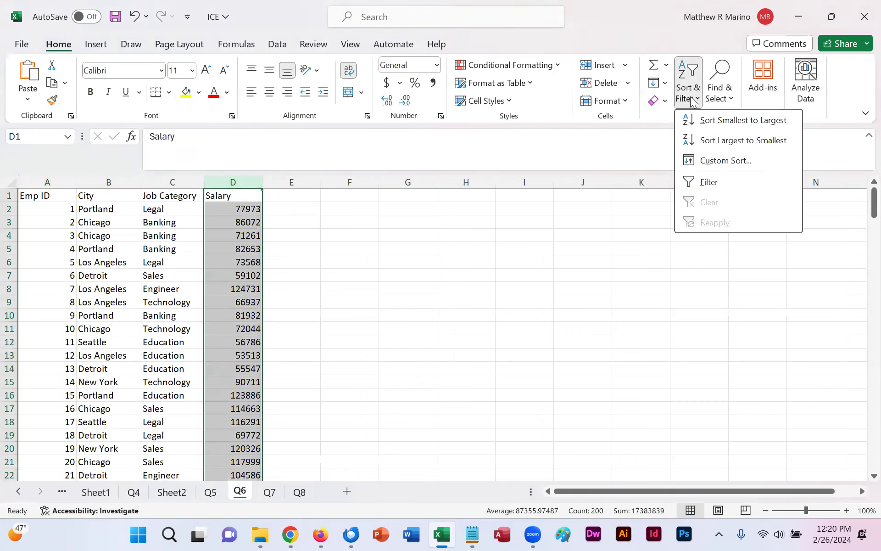
click(706, 121)
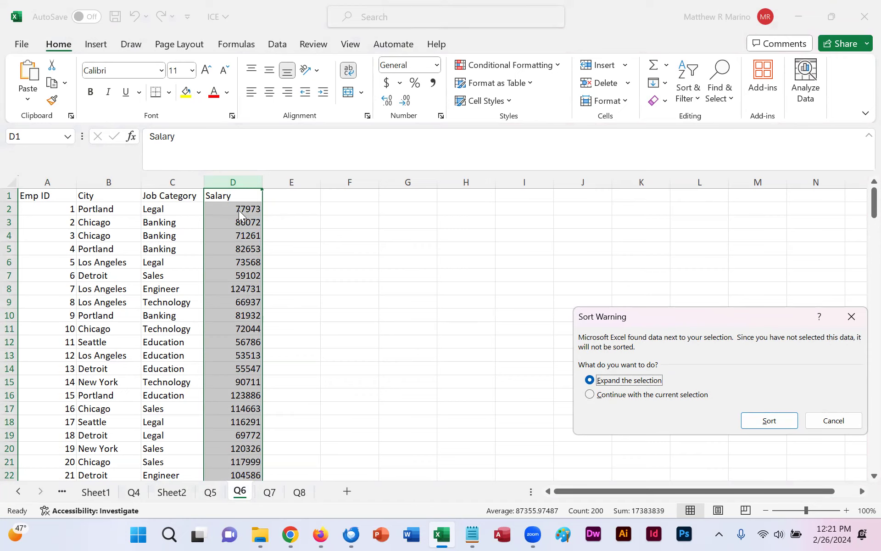
click(770, 421)
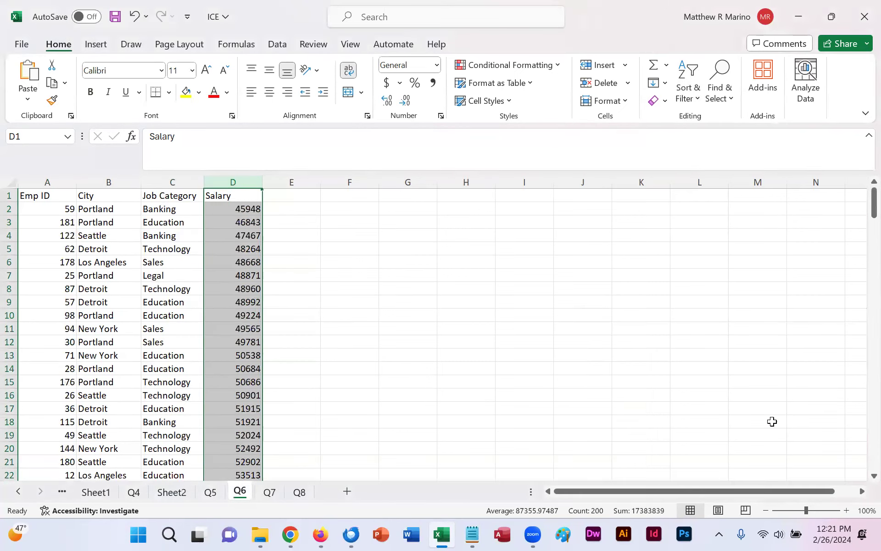
- Check that D200 holds the highest salary, 124936, then move to the Q7 sheet
click(246, 210)
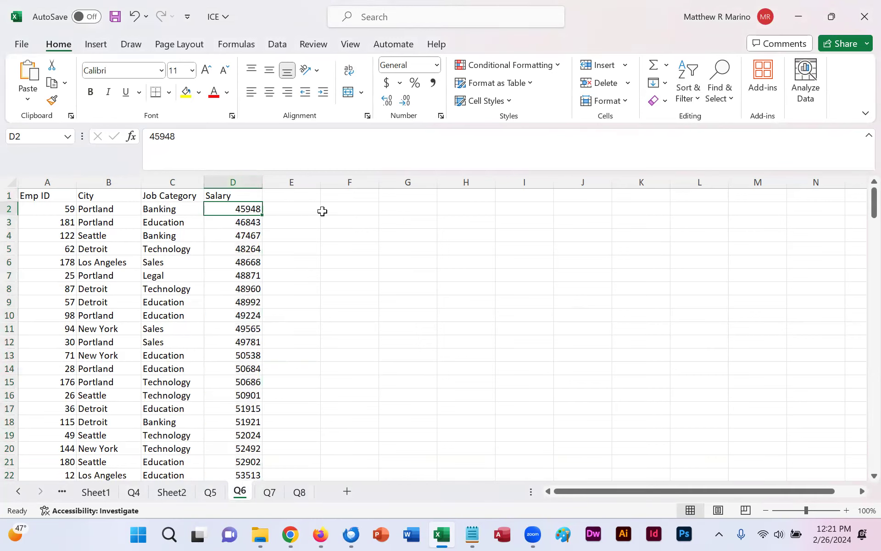
drag(871, 207, 862, 455)
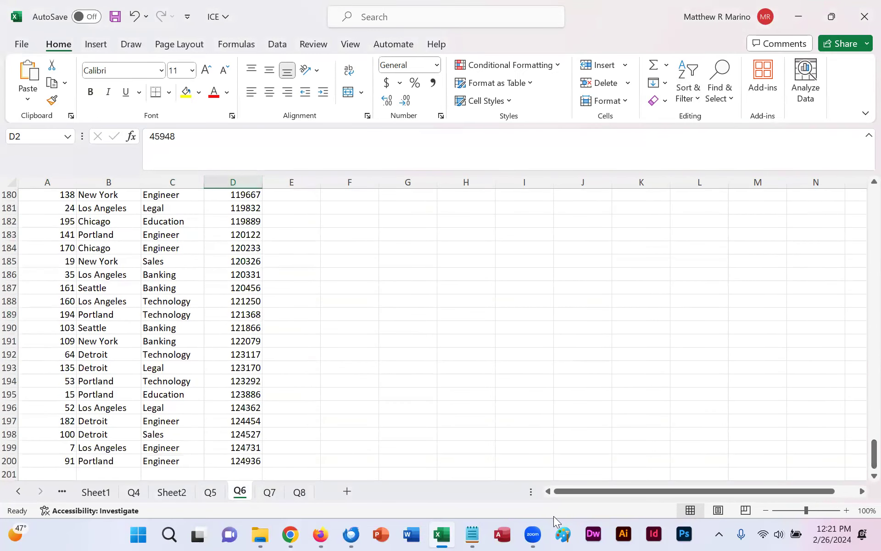
click(237, 461)
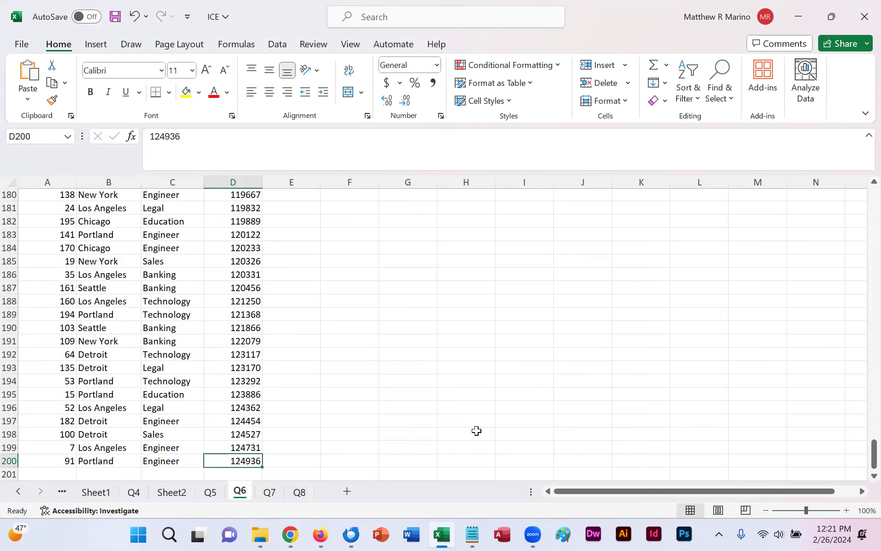
click(269, 492)
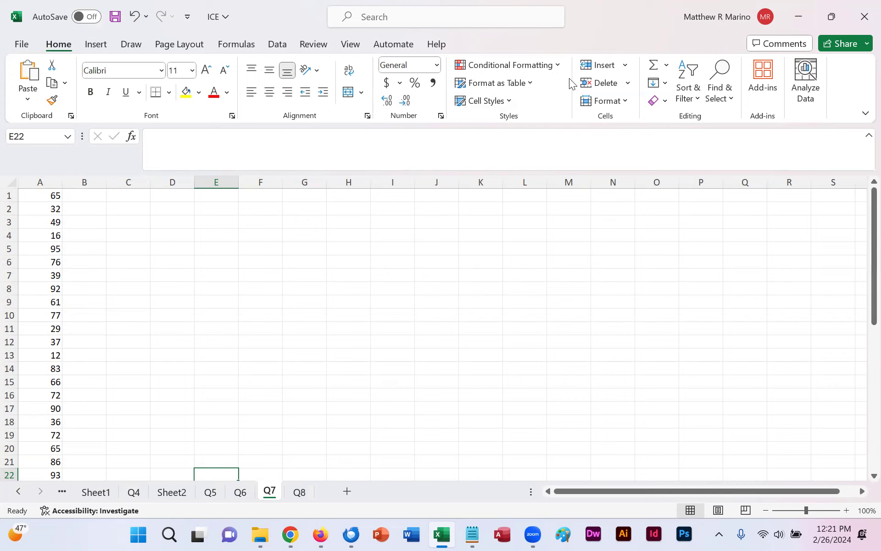
- Begin a New Rule from the Conditional Formatting menu on Q7
click(541, 68)
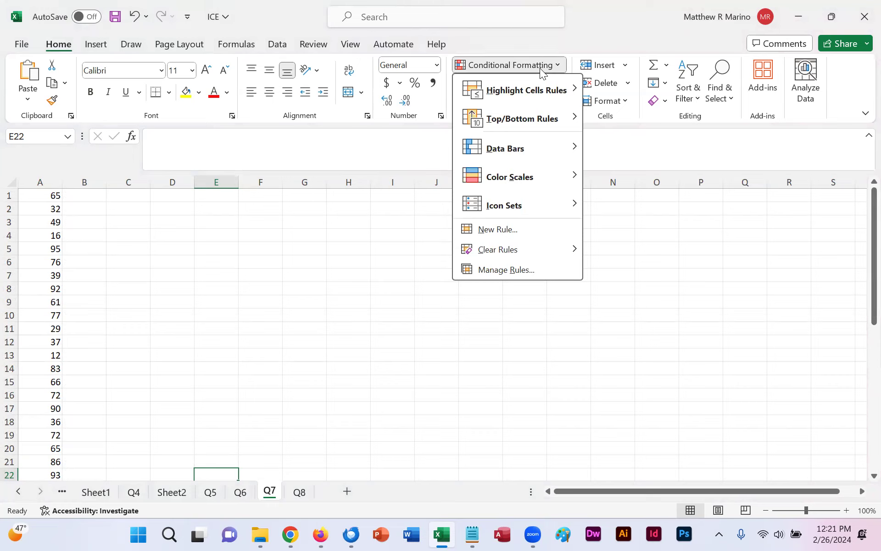
click(499, 234)
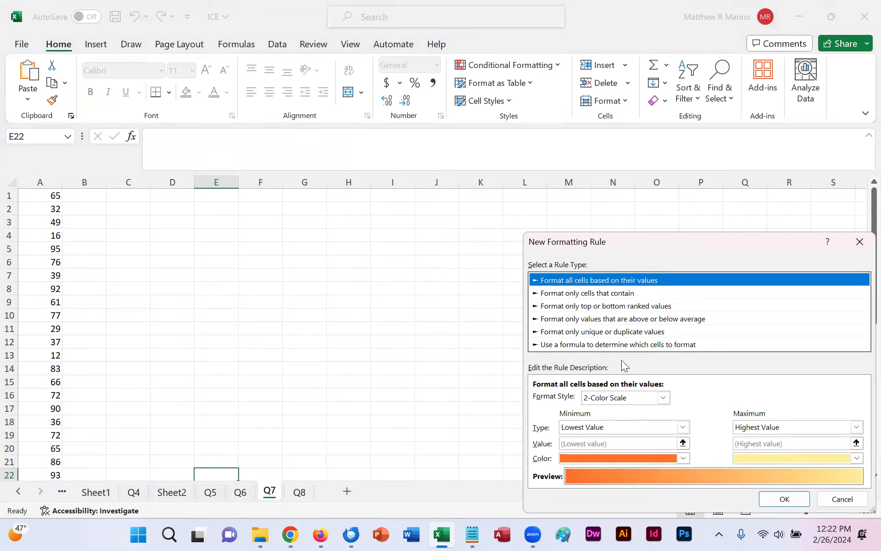
- Choose 'Format only cells that contain' with Cell Value between 35 and 60, and open Format
click(597, 292)
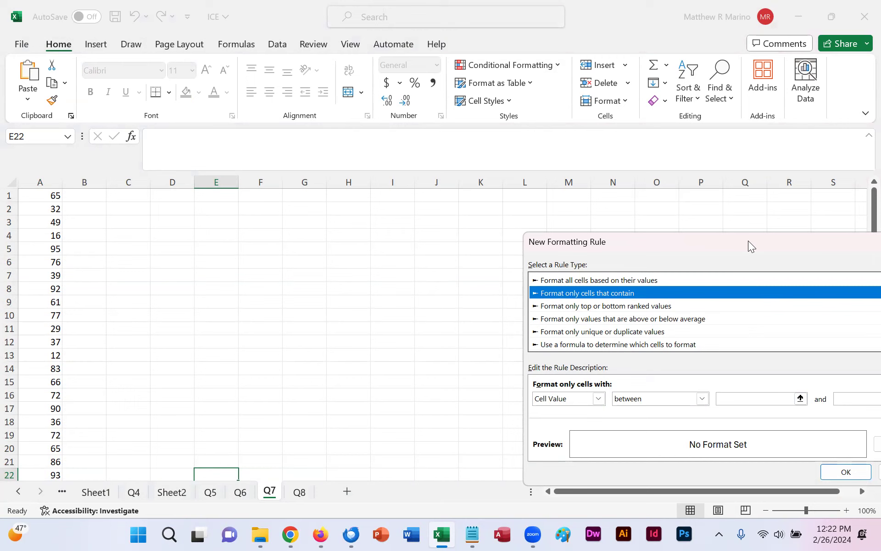
drag(748, 241, 592, 235)
click(585, 397)
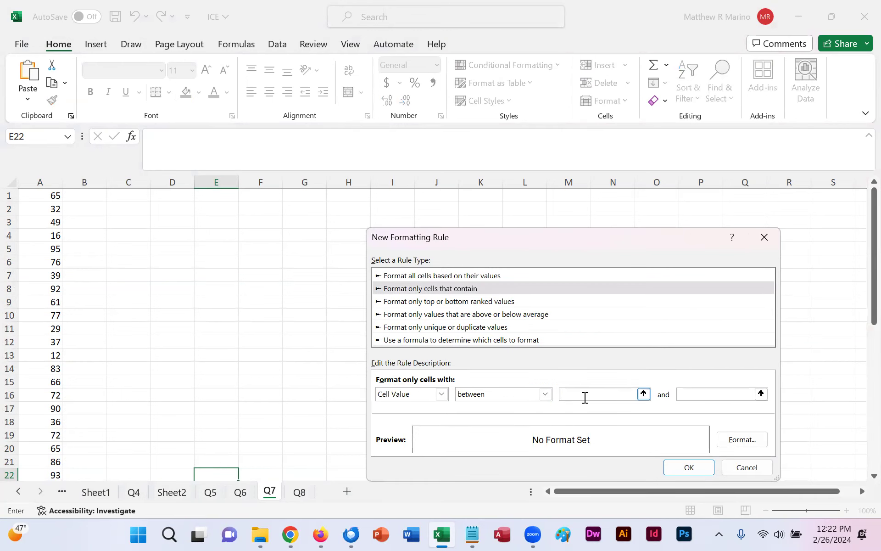
text(35)
key(Tab)
text(60)
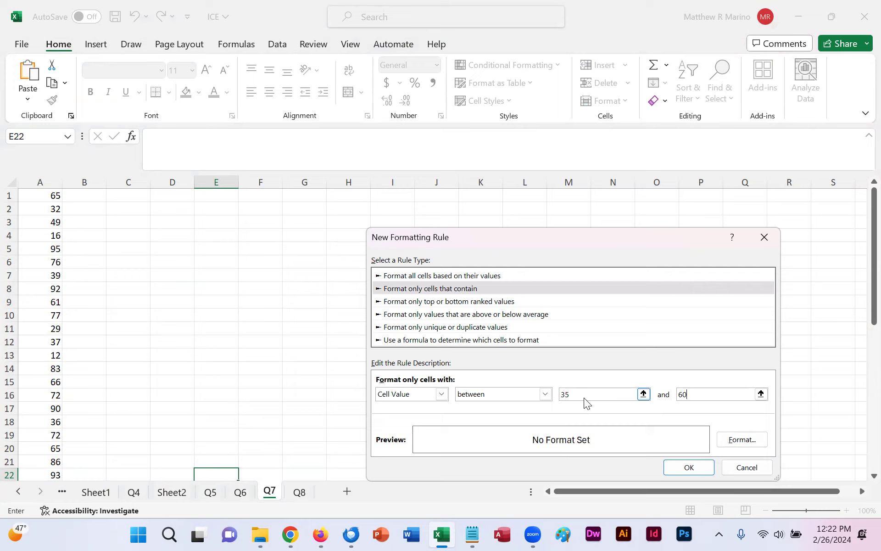
click(742, 439)
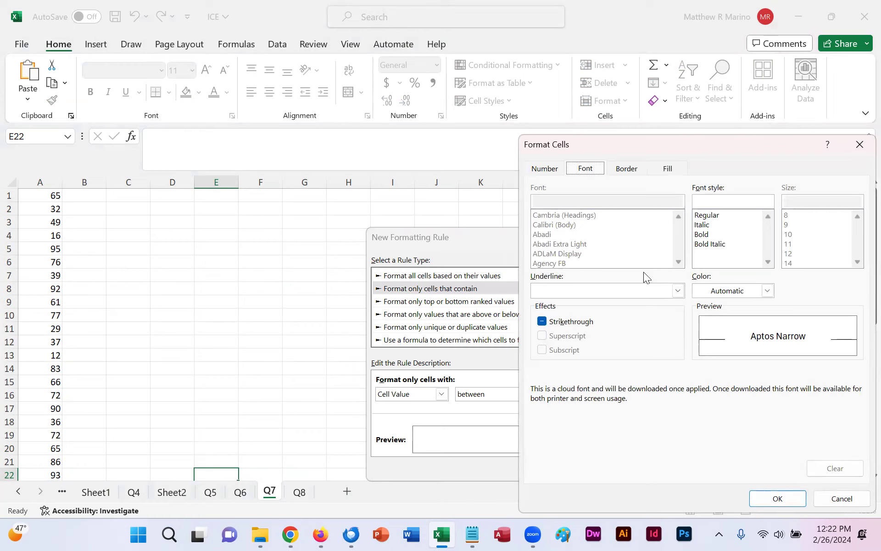
- Give matching cells a light green fill and dark olive green font colour
click(661, 170)
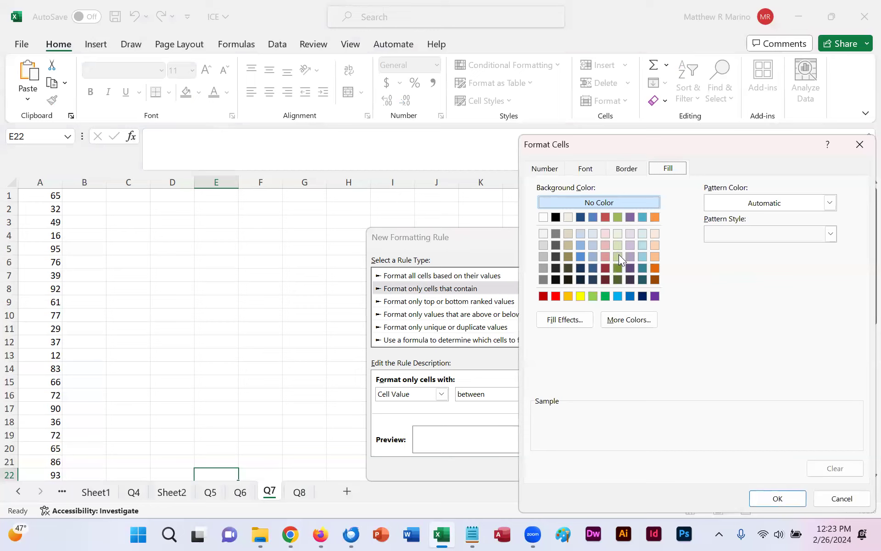
click(592, 295)
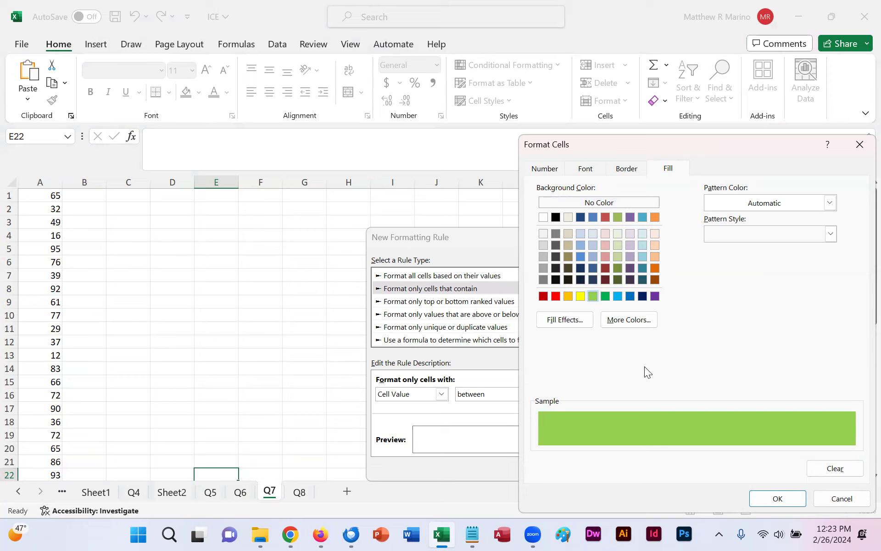
click(586, 170)
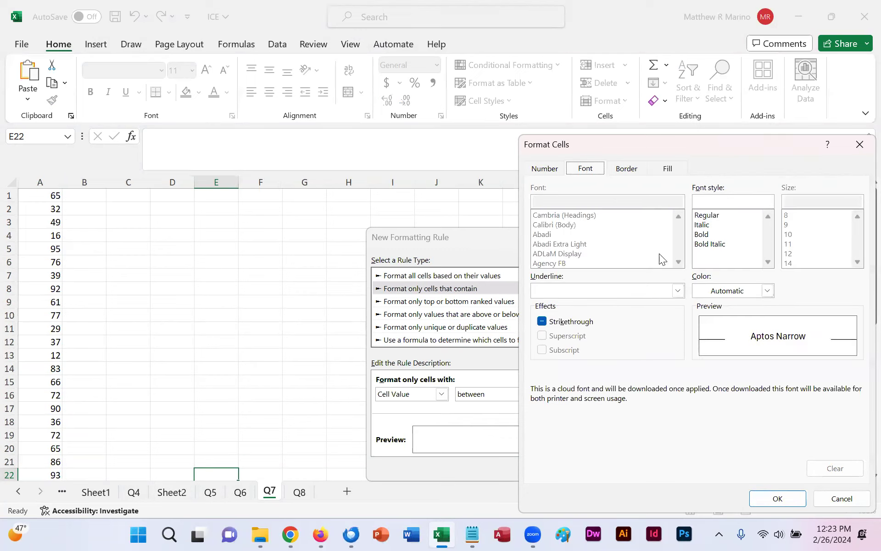
click(767, 292)
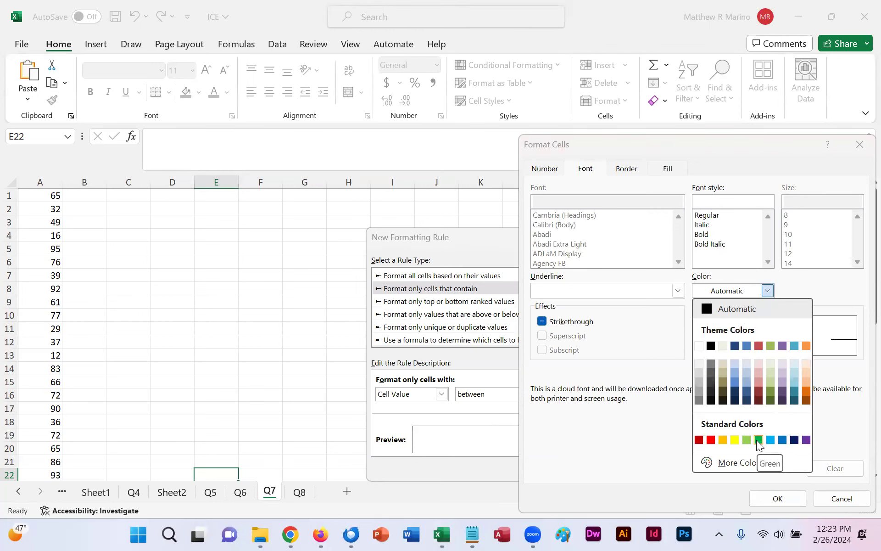
click(771, 401)
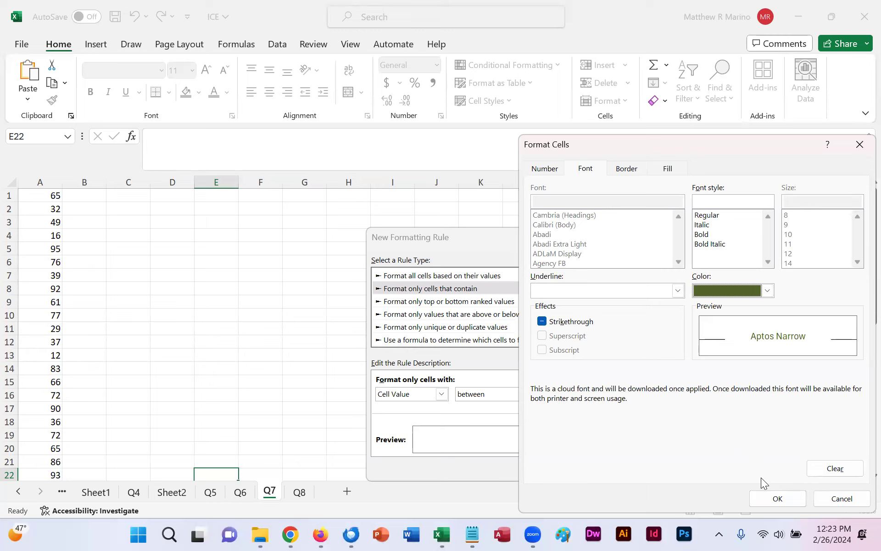
click(778, 498)
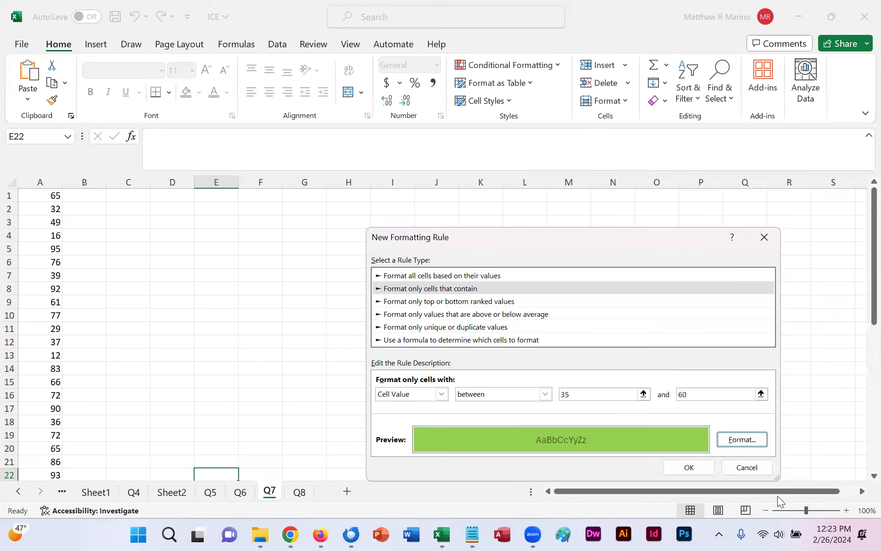
- Save the first between-35-and-60 rule and scroll through the results
click(705, 469)
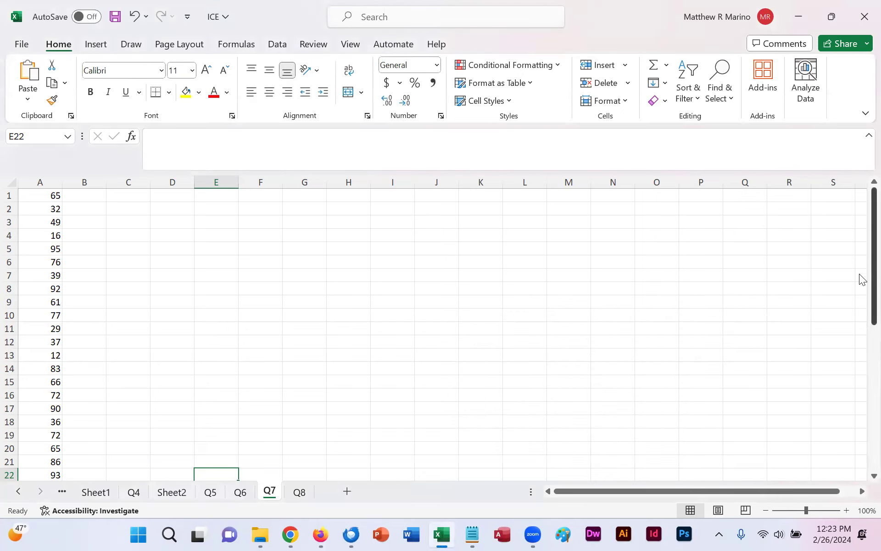
drag(859, 272, 859, 501)
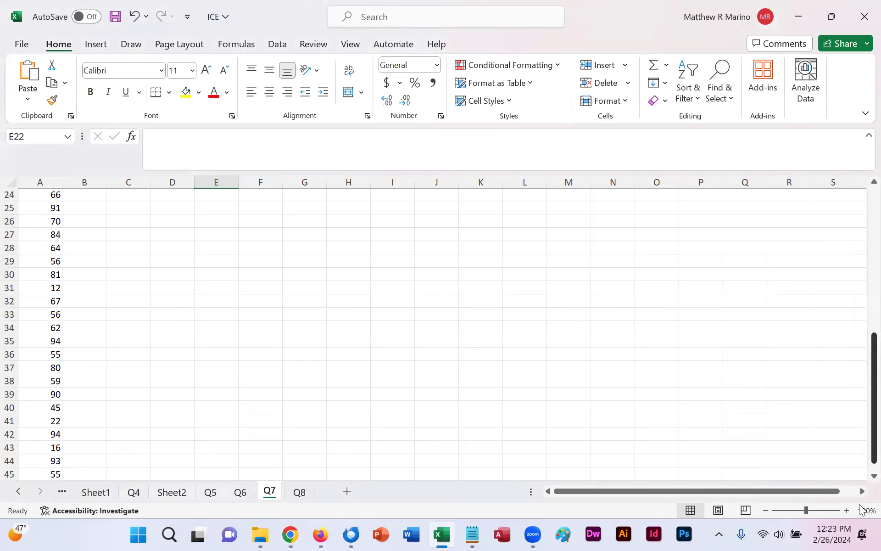
drag(860, 437, 860, 244)
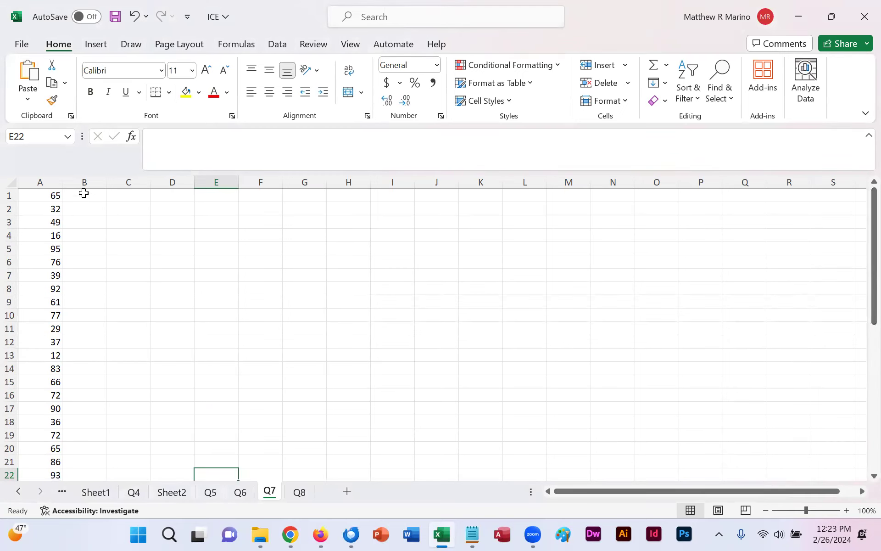
- Select column A and create a new rule for cell values between 35 and 60
click(47, 180)
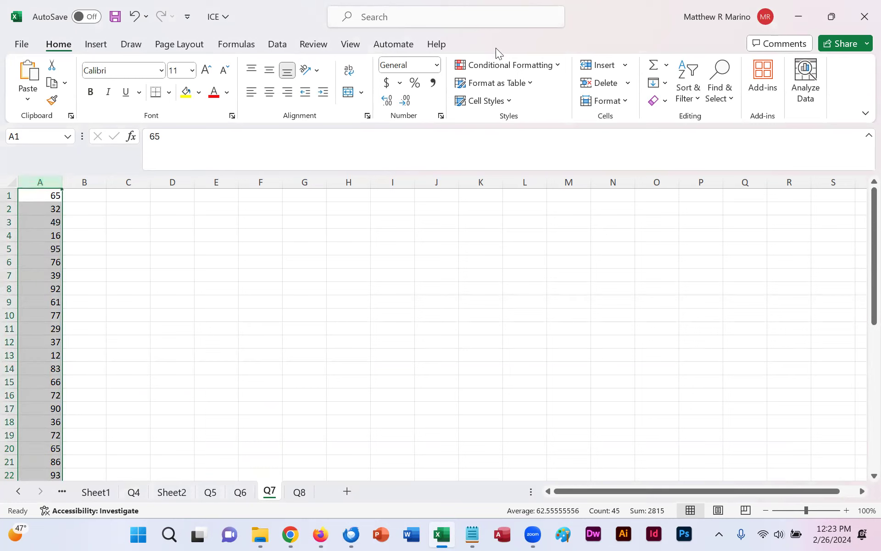
click(504, 63)
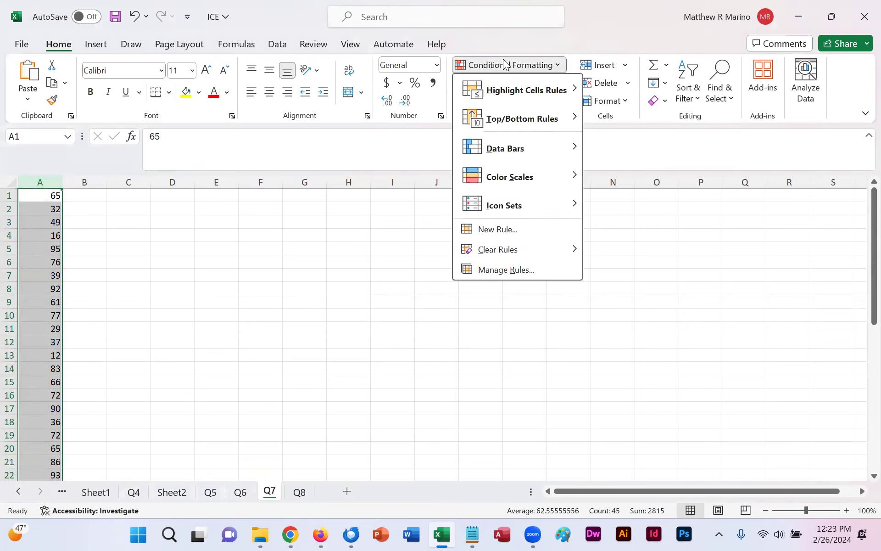
click(514, 228)
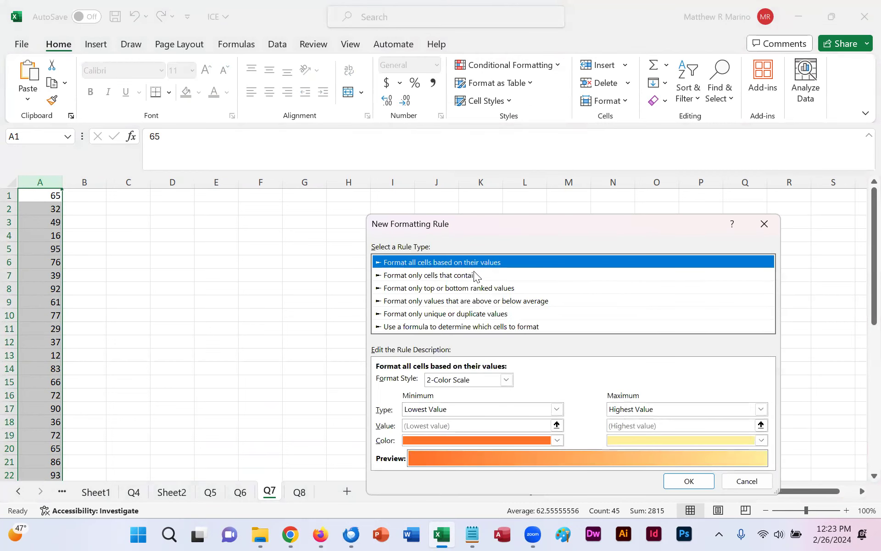
click(474, 275)
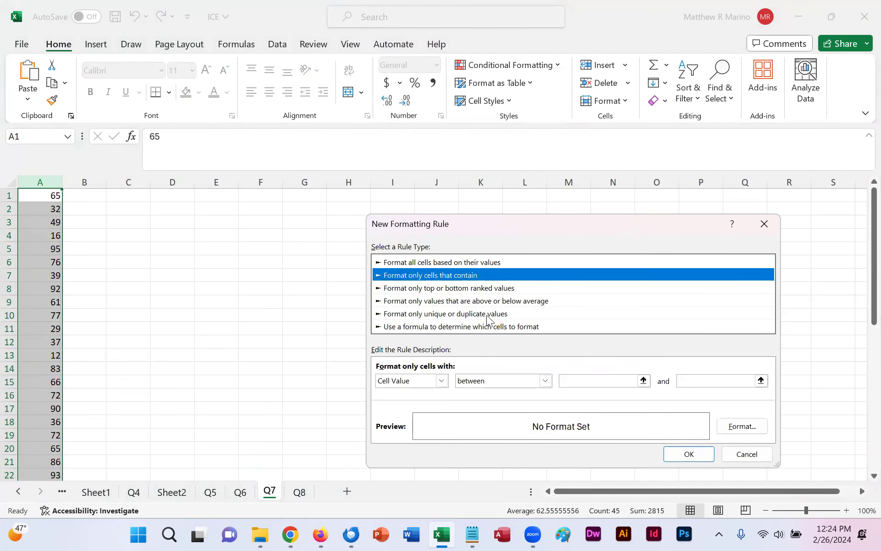
click(594, 379)
text(35)
click(688, 380)
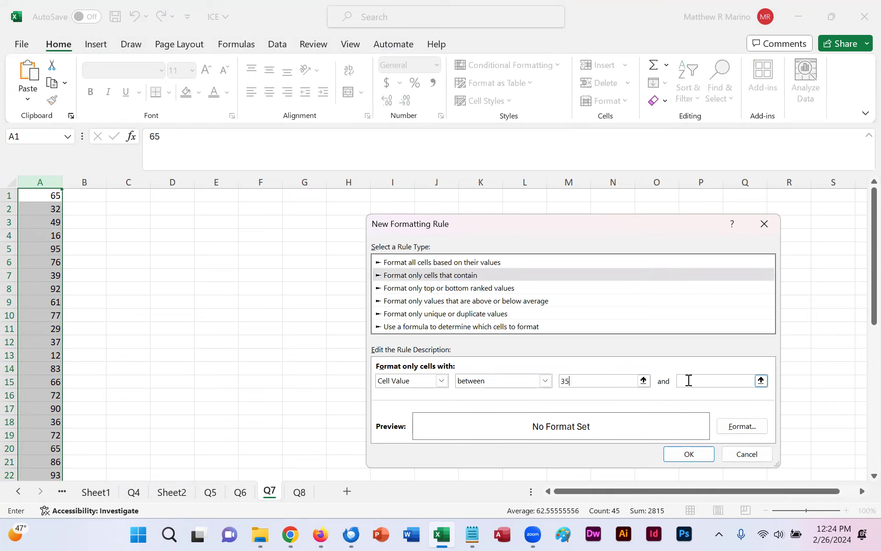
text(60)
click(741, 426)
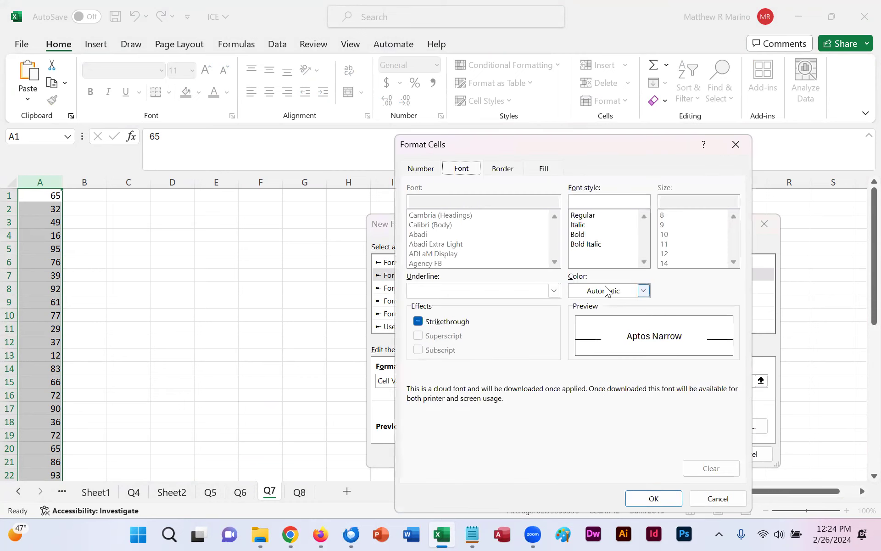
- Format matches with dark green text and light green fill, and apply the rule
click(644, 291)
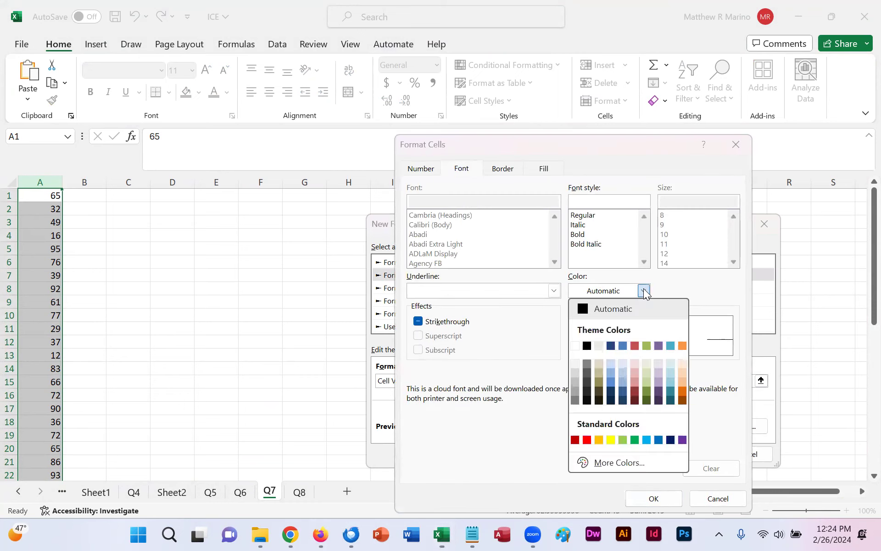
click(647, 400)
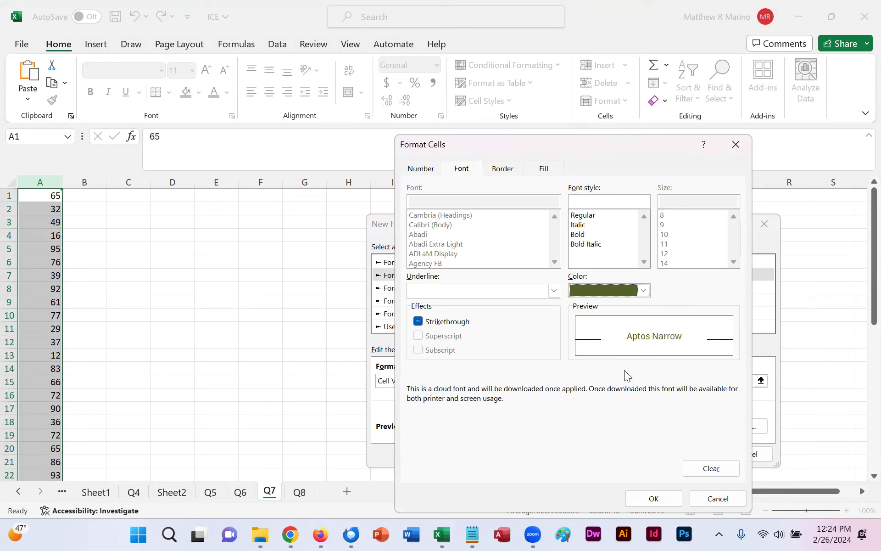
click(543, 170)
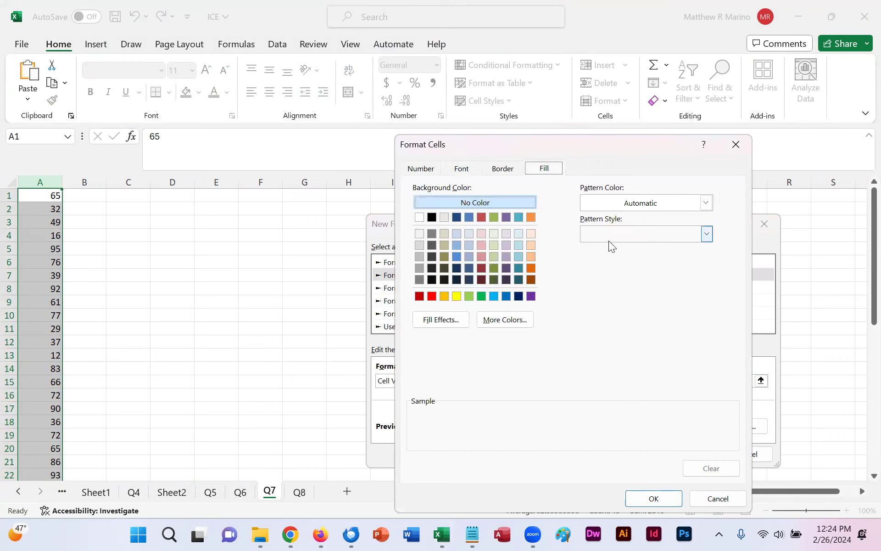
click(469, 296)
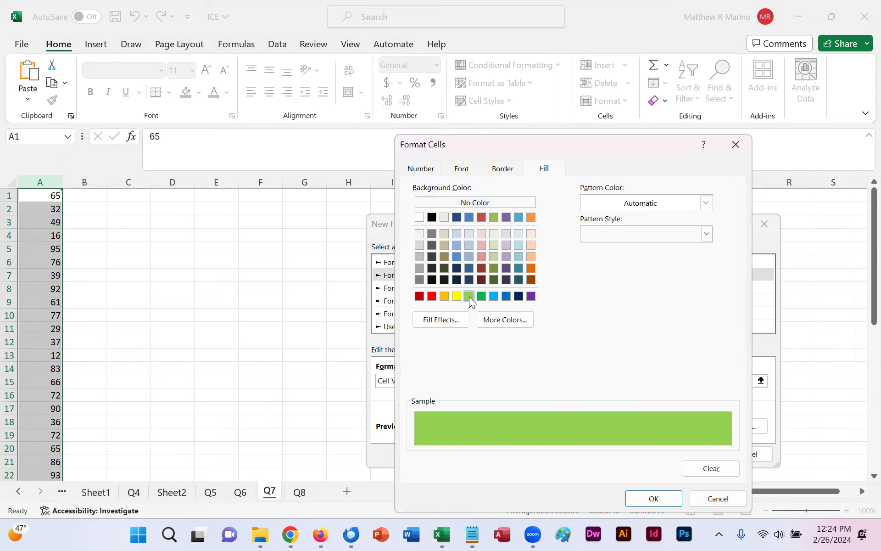
click(659, 502)
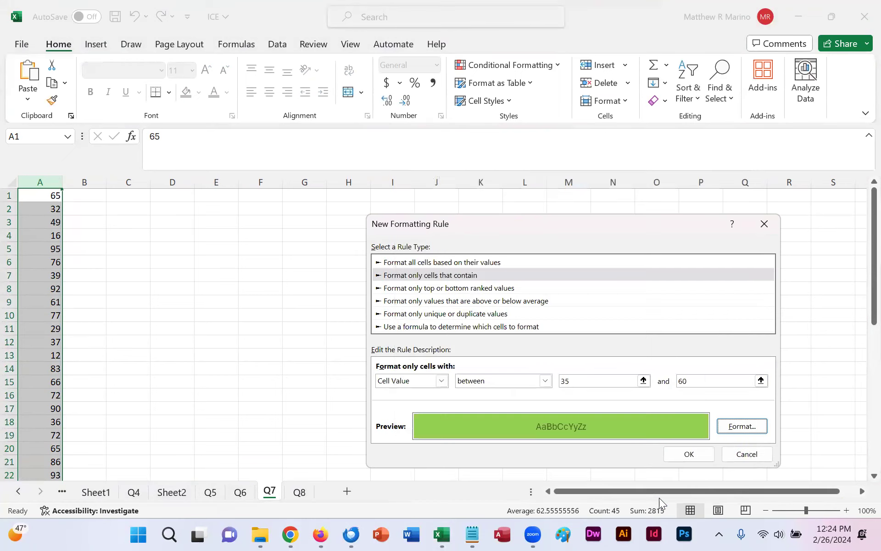
click(687, 454)
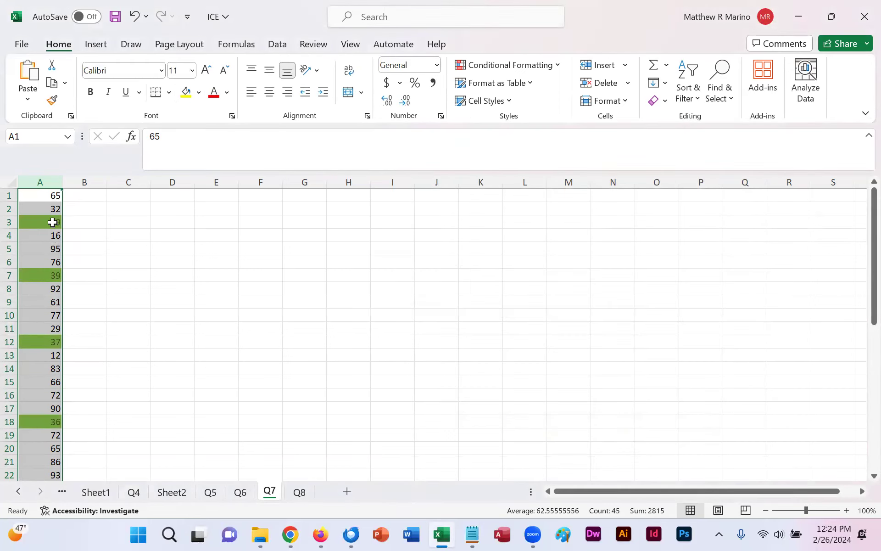
- Open the empty Q8 sheet, then return to the assignment instructions in the browser
drag(860, 237, 859, 395)
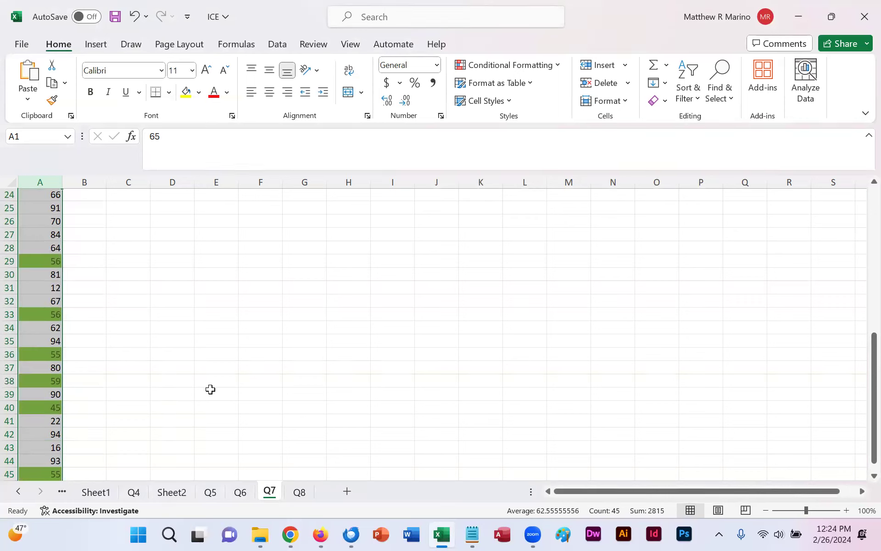
click(299, 493)
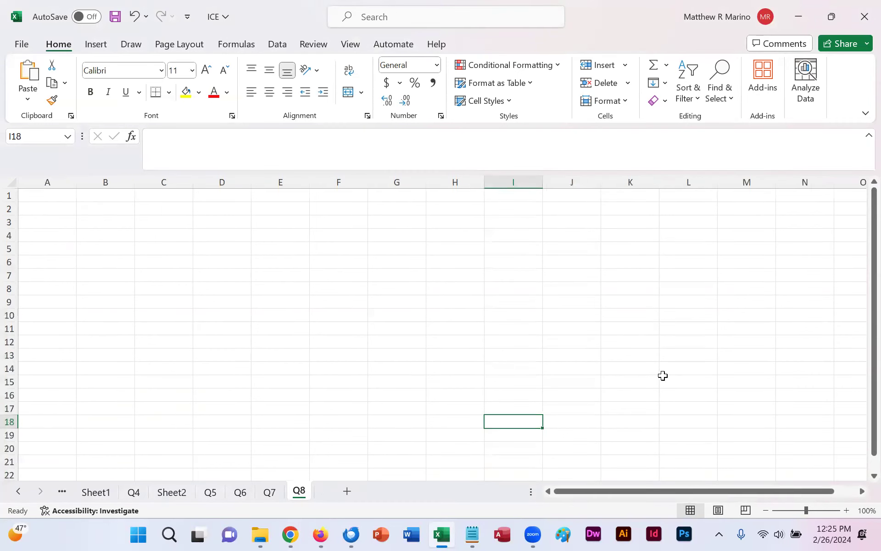
click(317, 534)
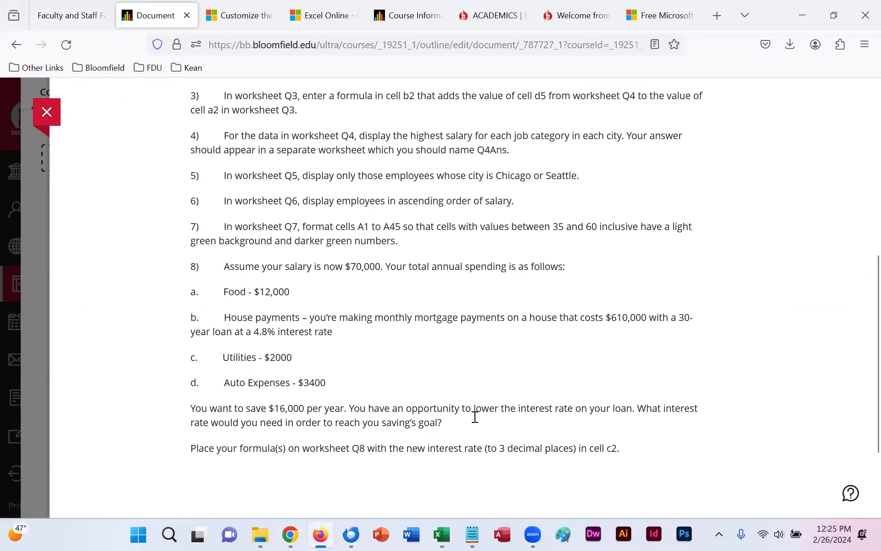
- Scroll Blackboard to question 8's $16,000 savings goal, then return to Excel
scroll(475, 416, up, 6)
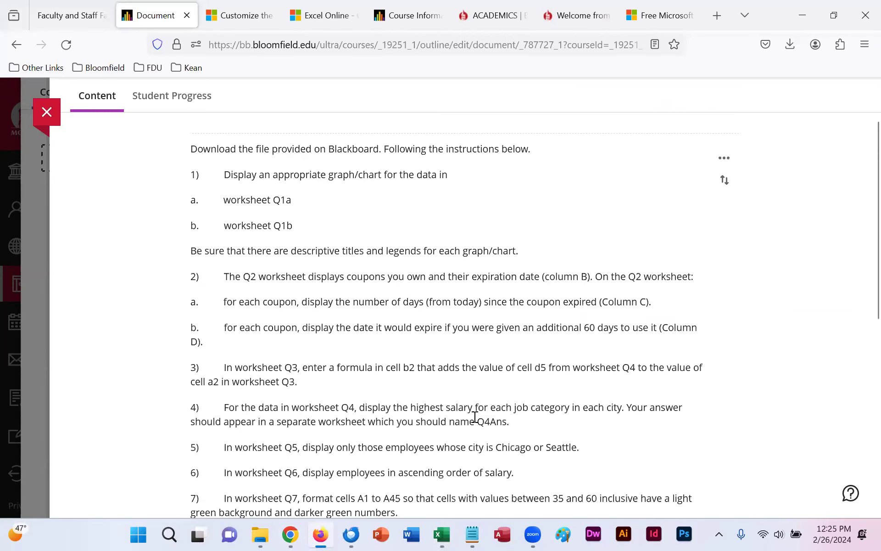
scroll(475, 417, up, 1)
scroll(367, 389, down, 1)
scroll(367, 389, down, 7)
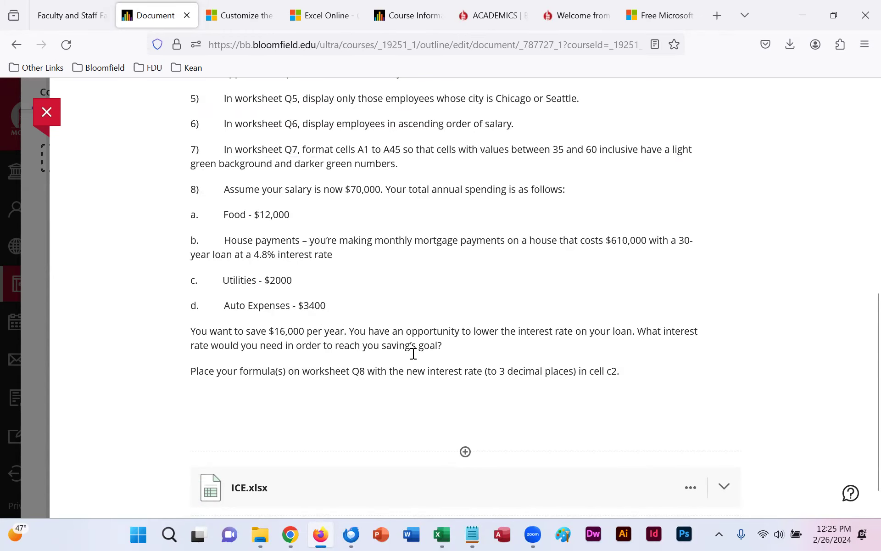
click(442, 534)
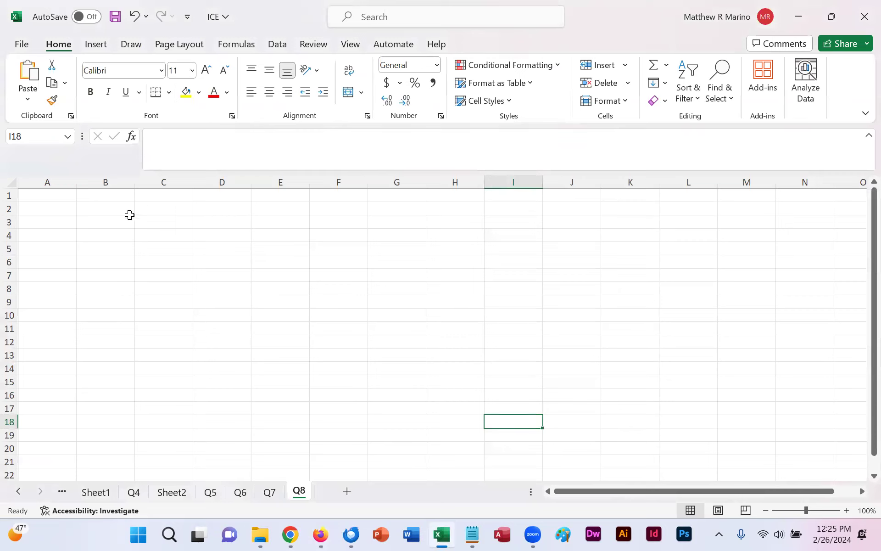
- Enter Food with $12,000 in row 1 of the Q8 sheet
click(68, 195)
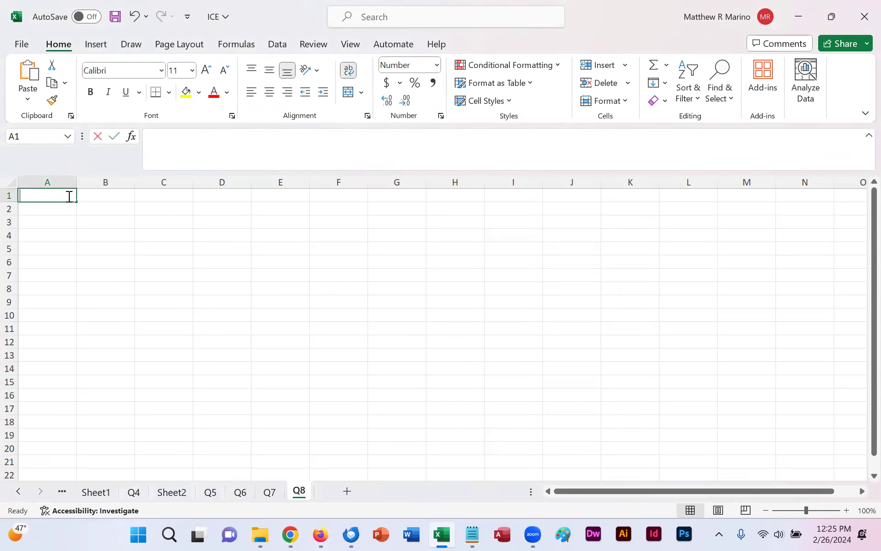
text(Food)
key(Tab)
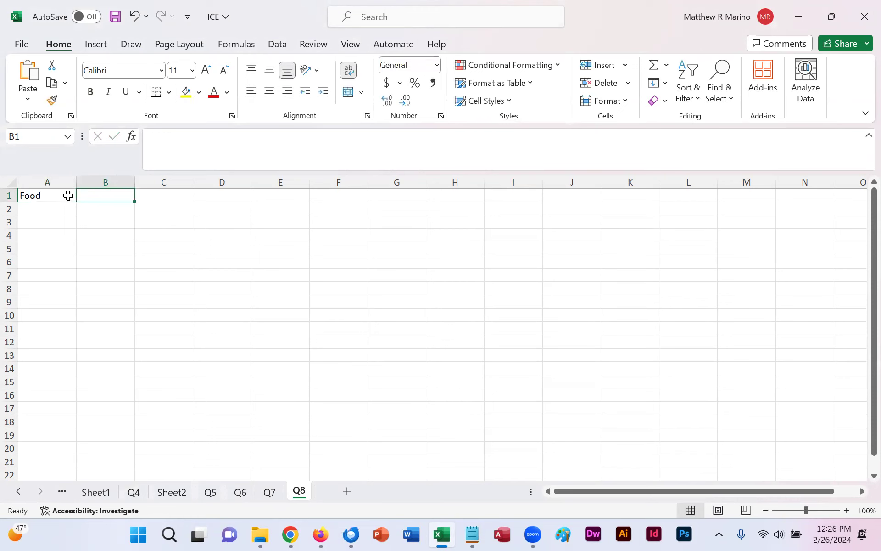
text($12,000)
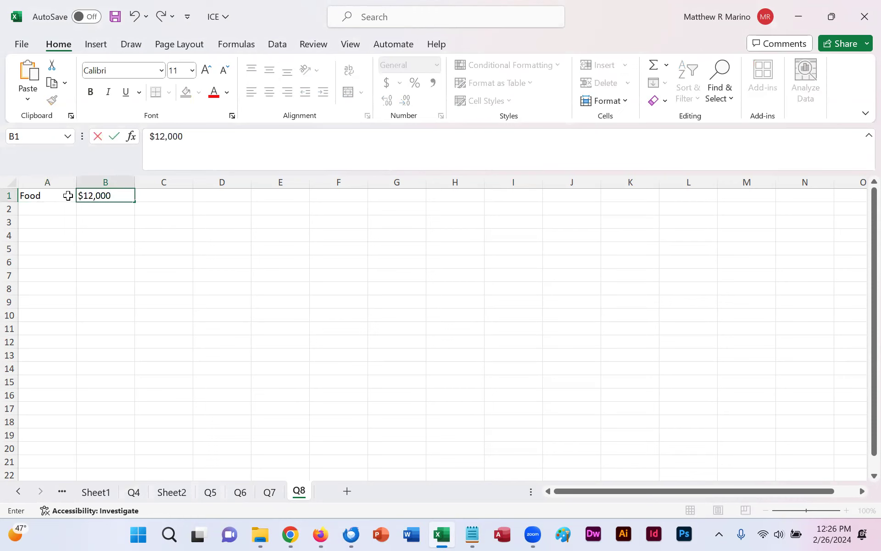
key(Return)
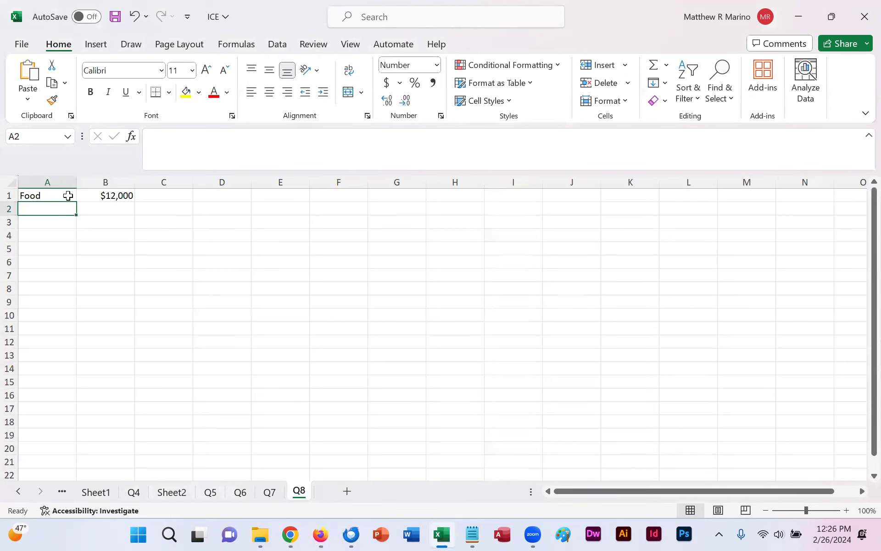
- Enter House Payments with $610,000, a 30-year term and 4.8% interest in row 2
text(Hous)
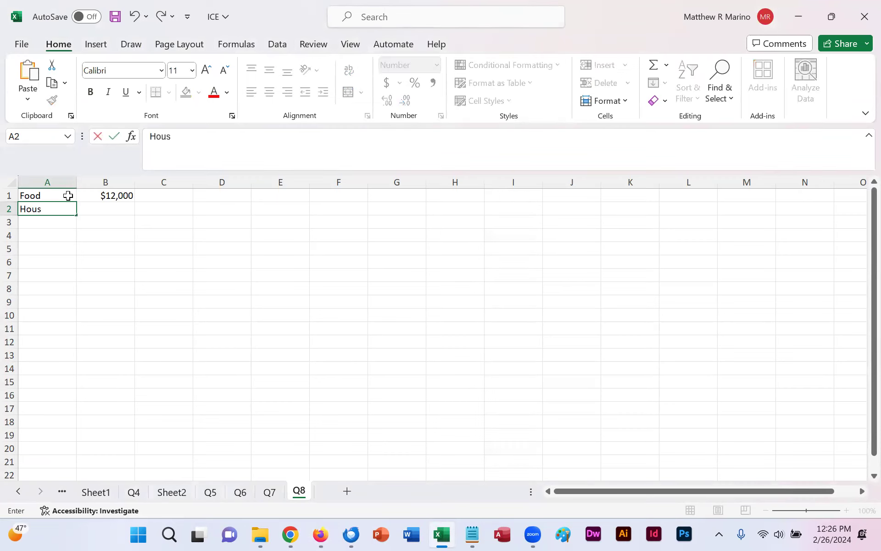
text(e Payments)
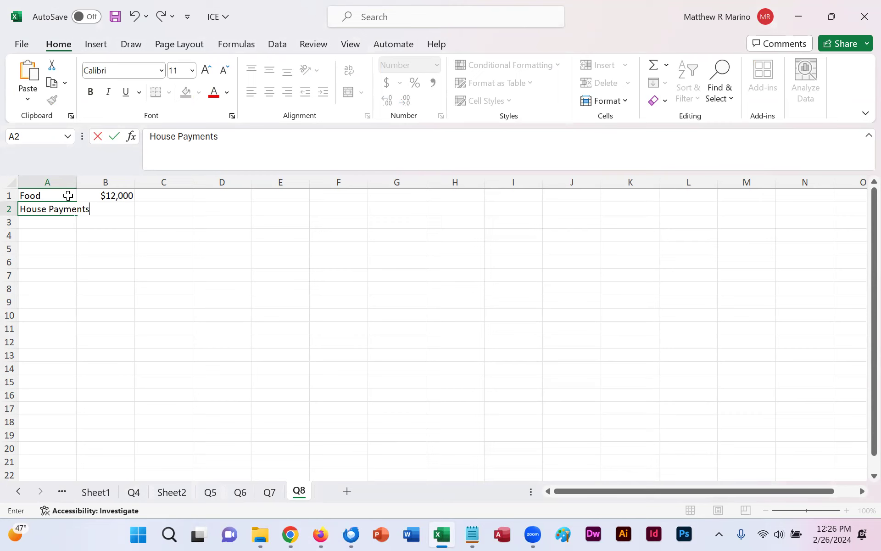
key(Tab)
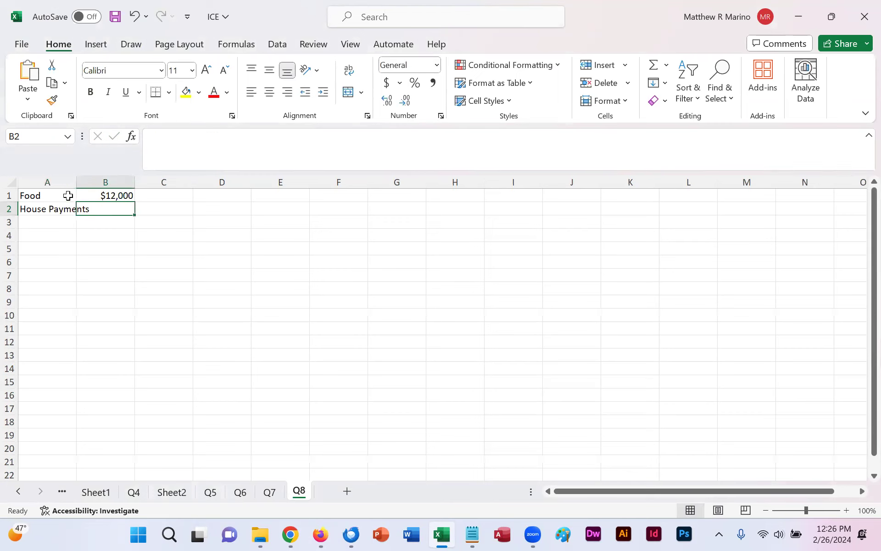
text($610,000)
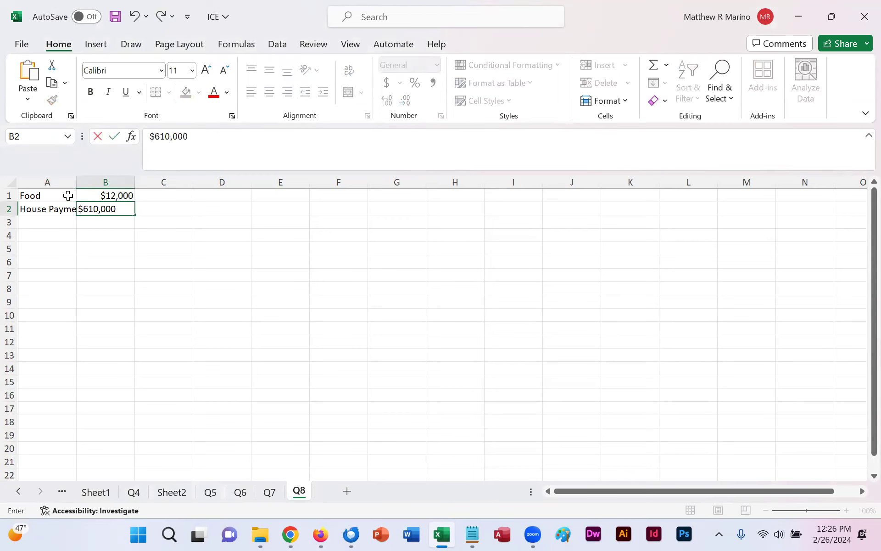
key(Tab)
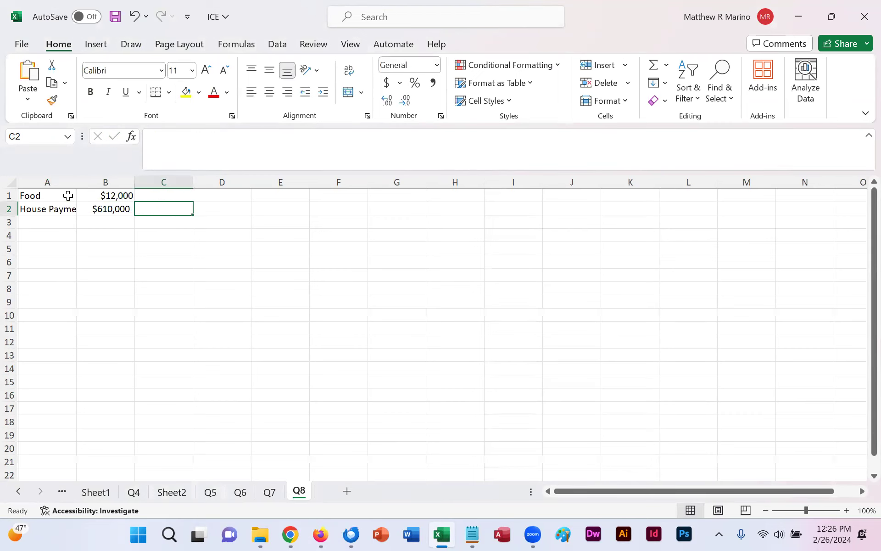
text(30)
key(Tab)
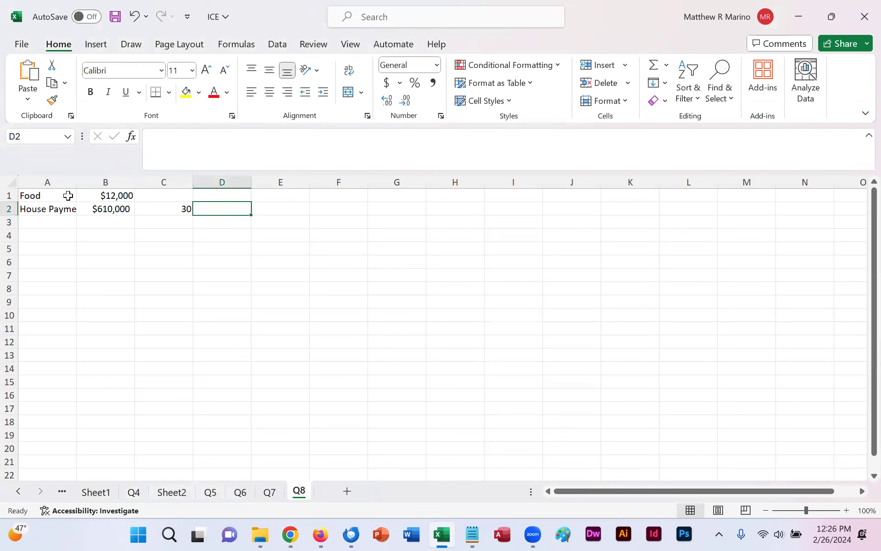
text(4.8%)
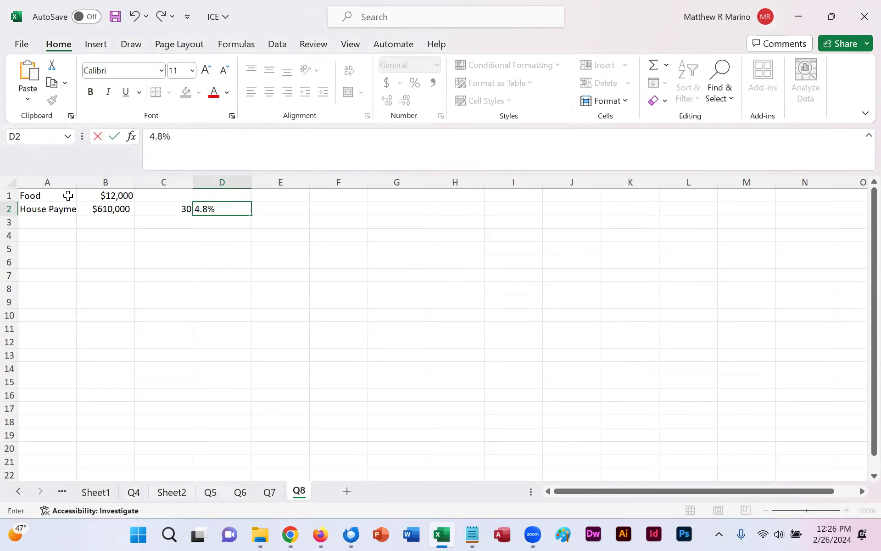
key(Return)
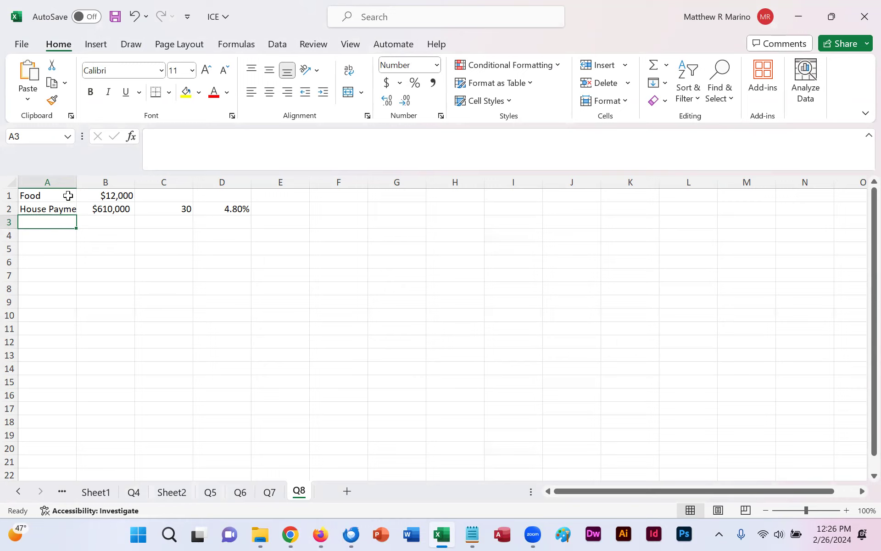
- Enter $12,000 as the food amount in cell A2
click(68, 195)
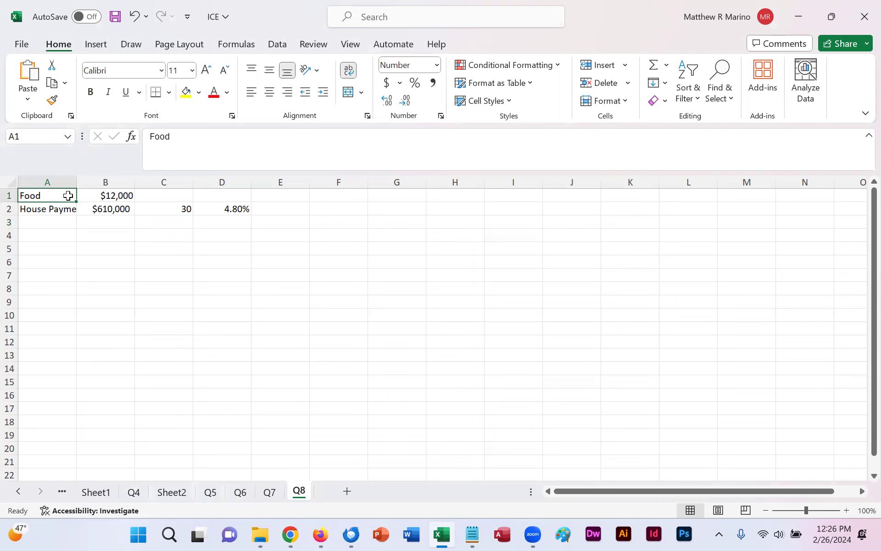
key(Down)
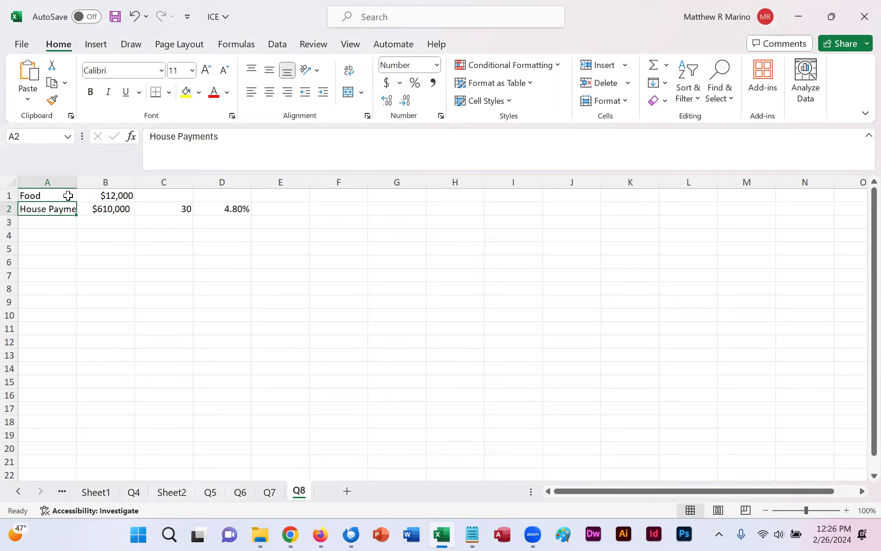
text($12,0)
text(00)
key(Return)
- Add the 'House Payments' heading in B1, with 30 in B3 and 4.80% in B4
key(Up)
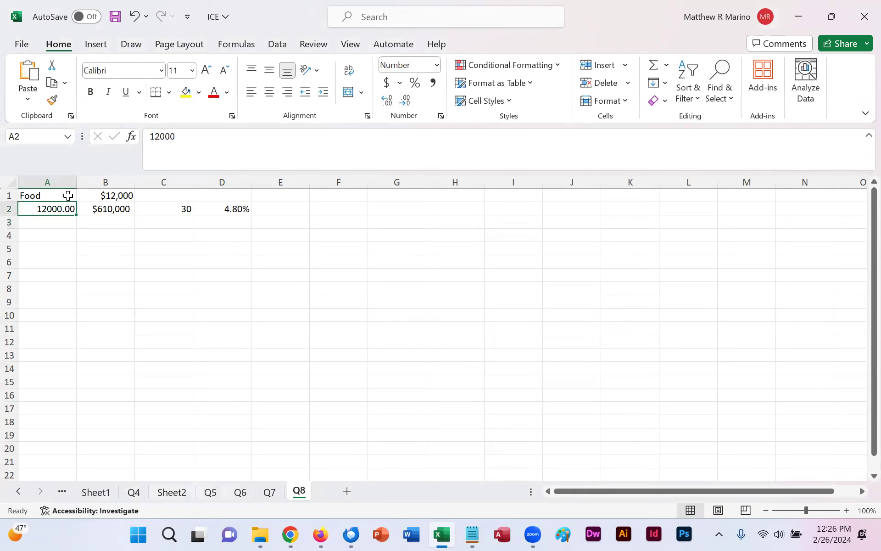
key(Up)
key(Right)
text(House Payments)
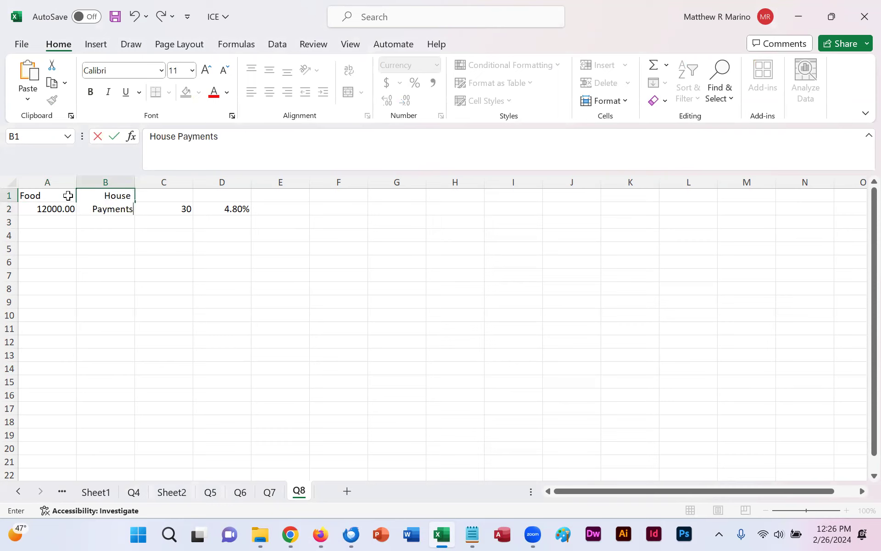
key(Return)
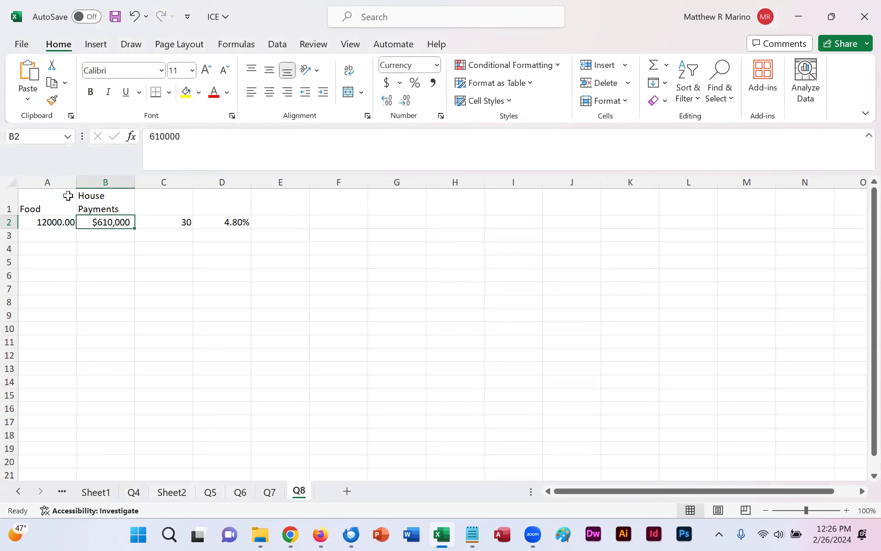
key(Down)
text(30)
key(Return)
text(4.80%)
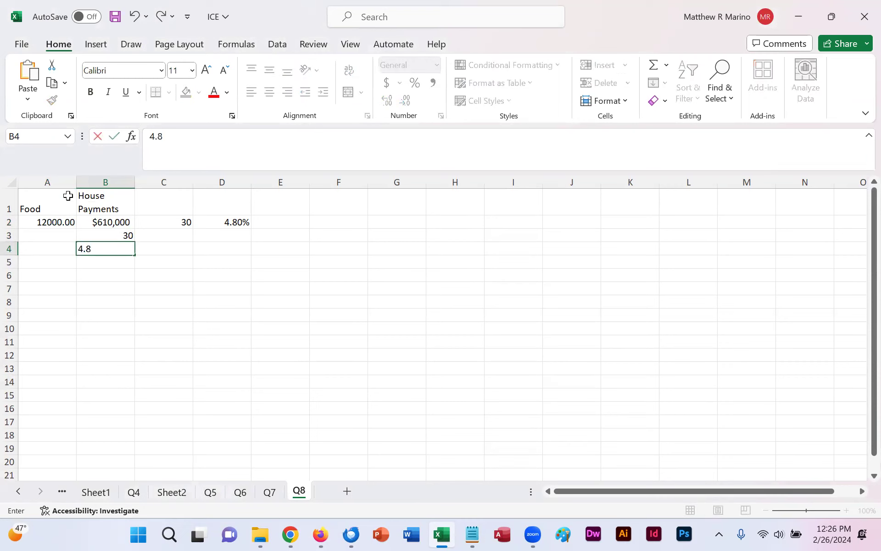
key(Return)
- Clear the leftover values from cells C2 and D2
key(Up)
key(Up)
key(Up)
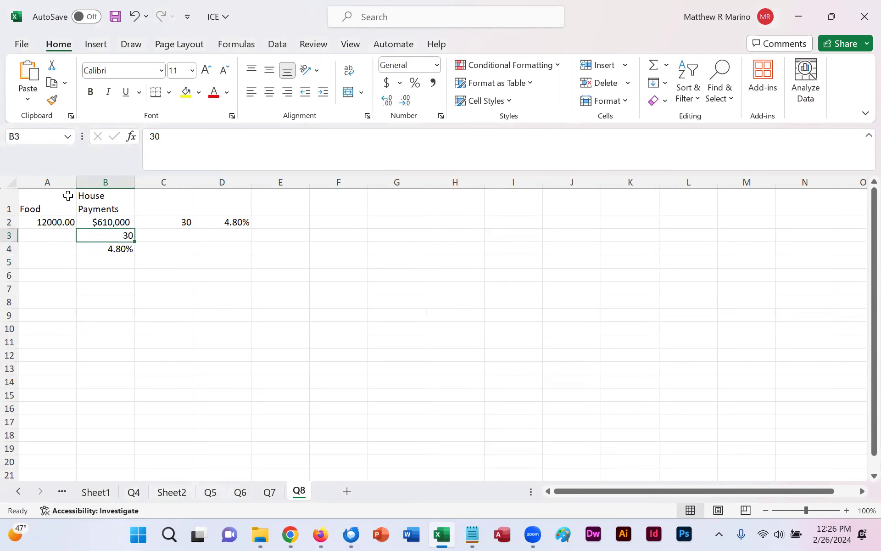
key(Right)
key(BackSpace)
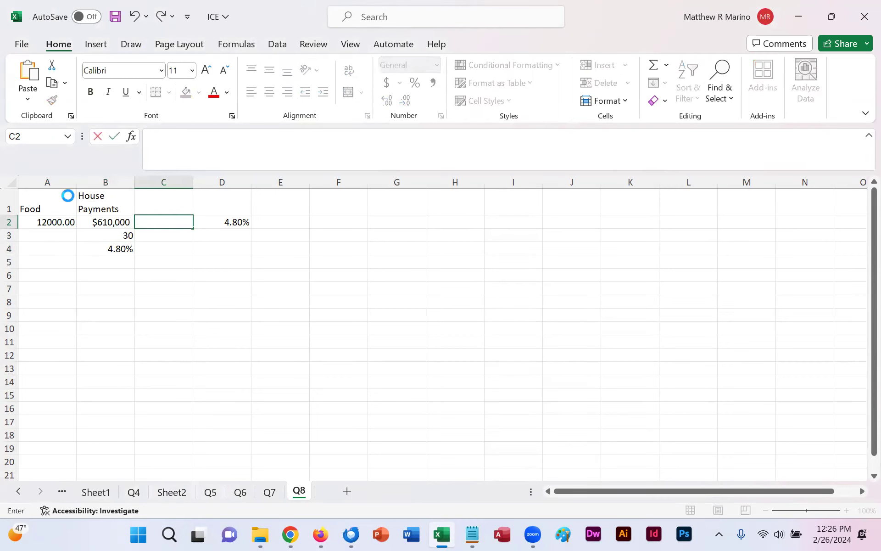
key(Right)
key(BackSpace)
key(Up)
key(Escape)
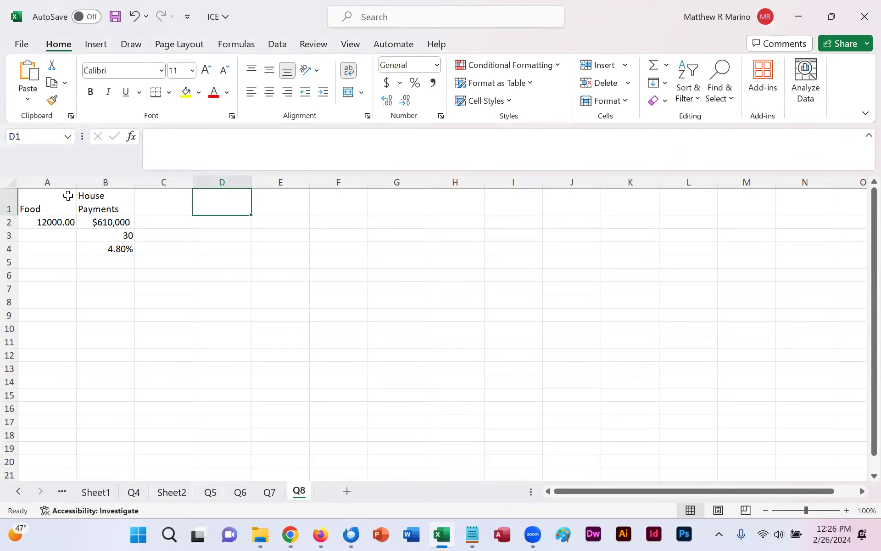
- Add Utilities $2,000 in column D and Auto Expenses $3,400 in column E
text(Utilities)
key(Return)
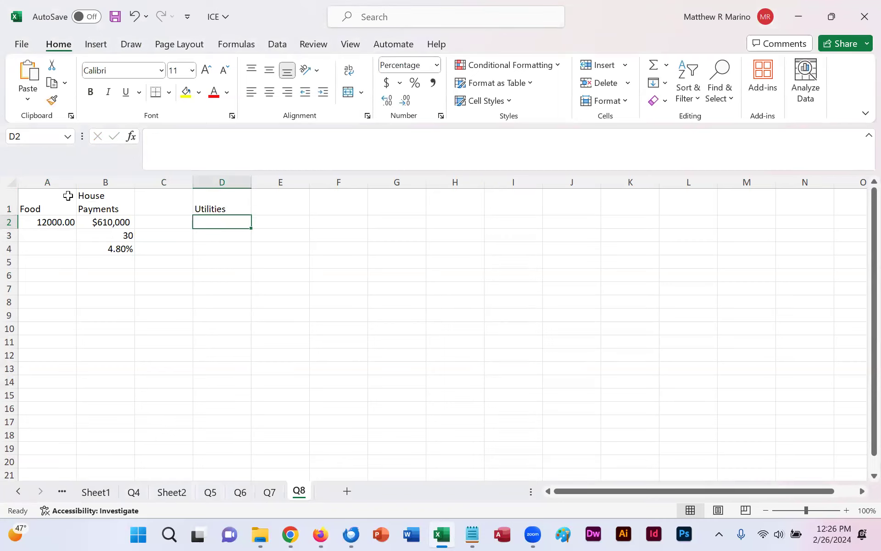
text($2,000)
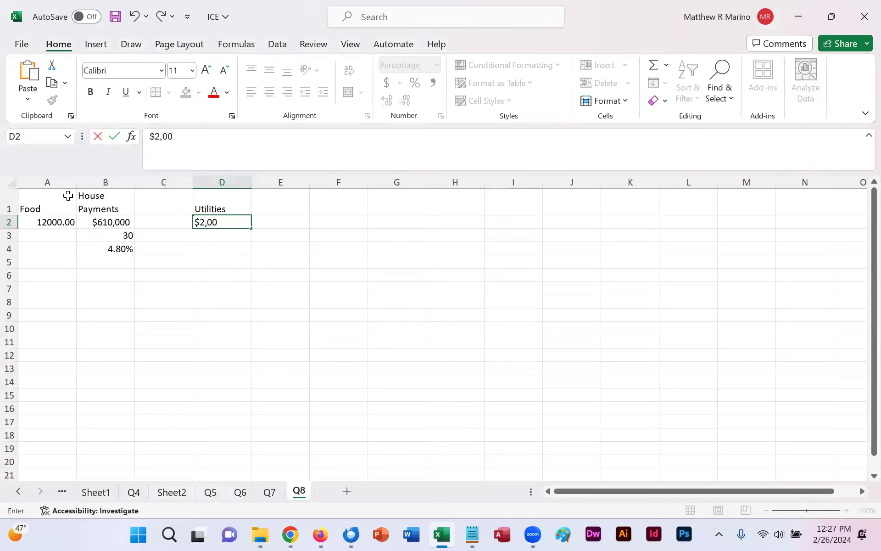
key(Return)
key(Up)
key(Up)
key(Right)
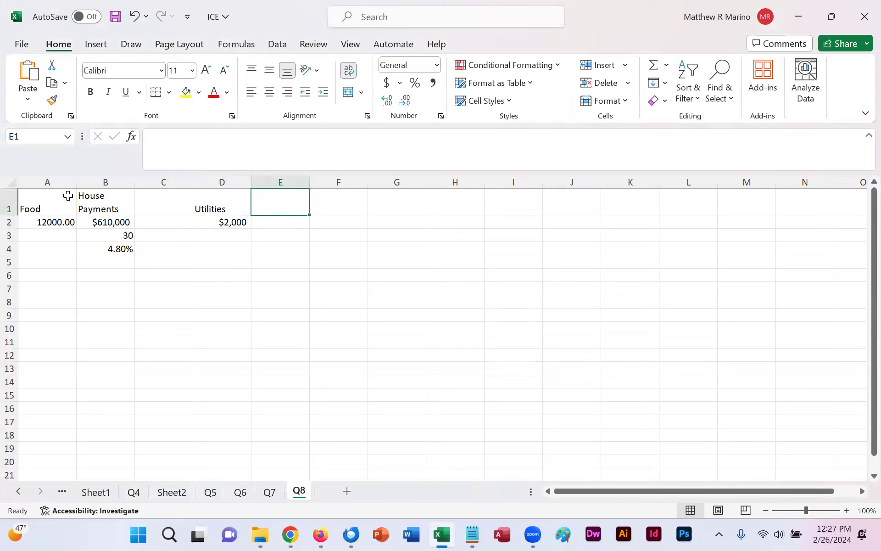
text(Auto E)
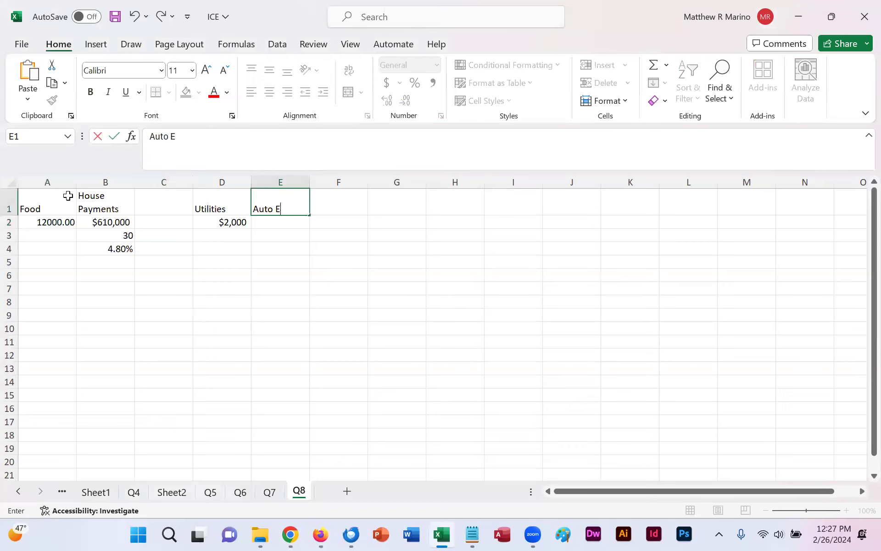
text(xpenses)
key(Return)
text($3,400)
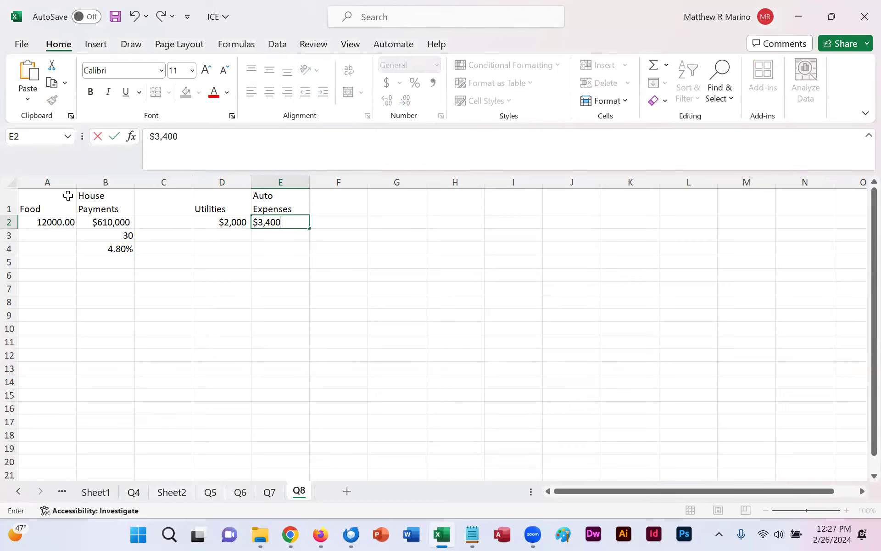
key(Return)
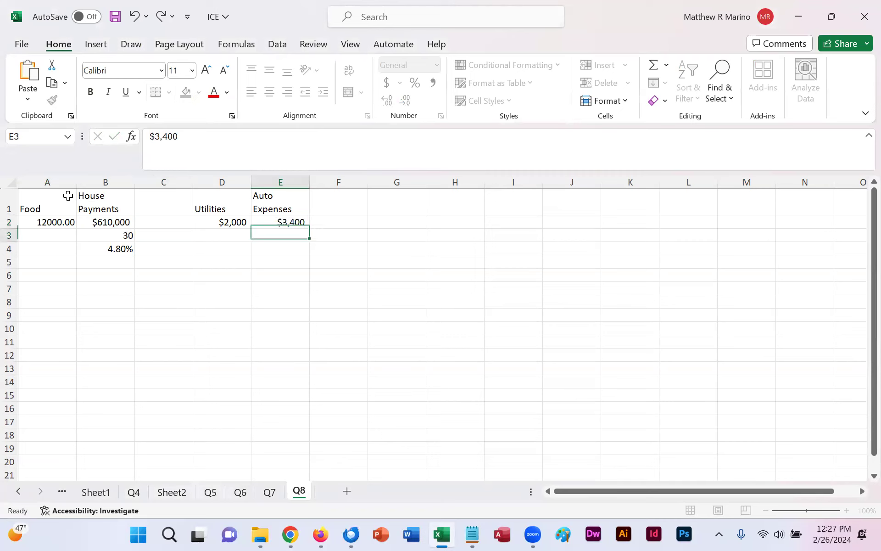
- Add Salary $70,000 in column F and Savings $16,000 in column G
key(Up)
key(Right)
key(Up)
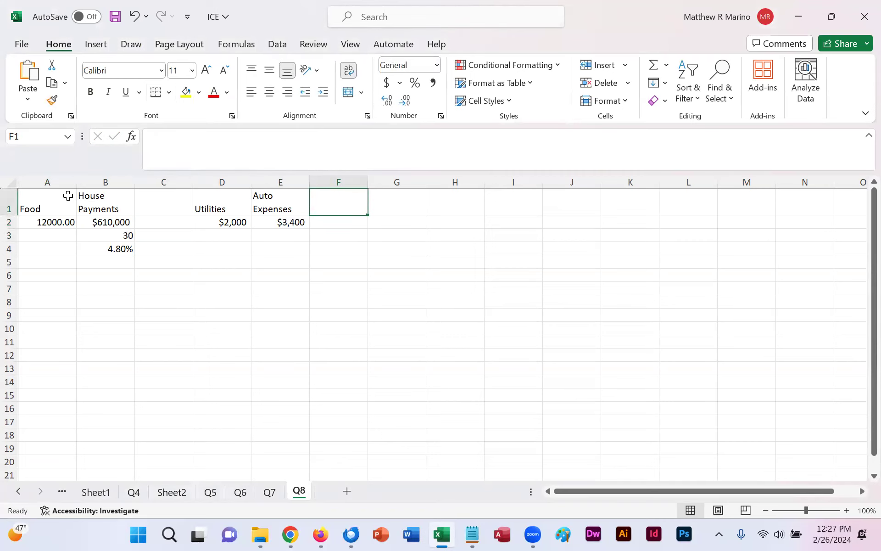
text(Salary)
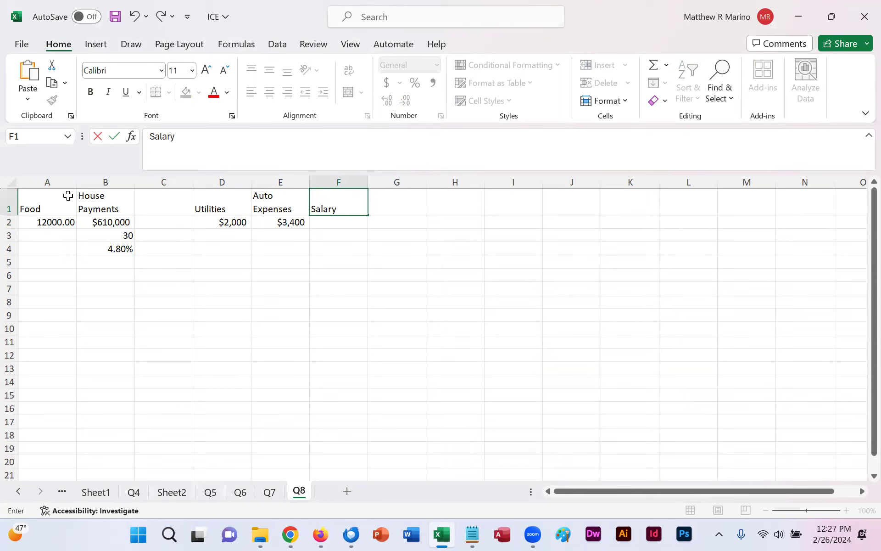
key(Return)
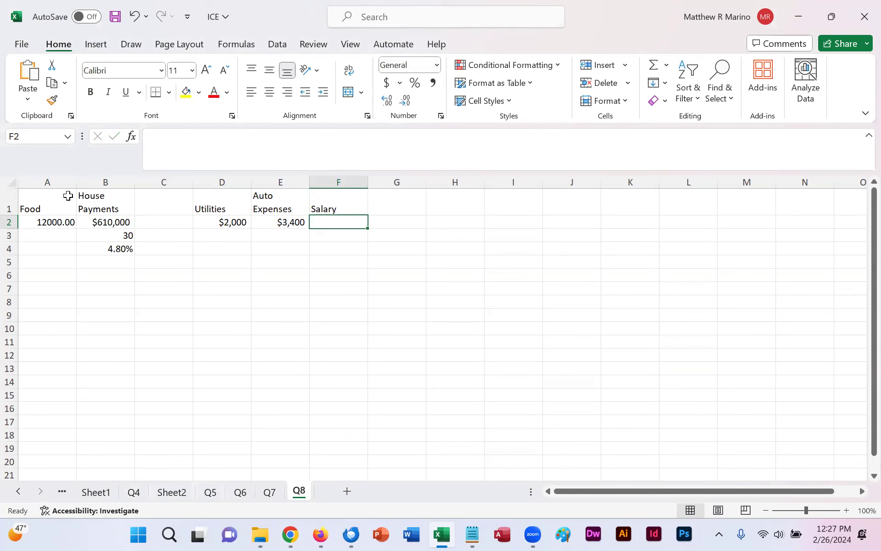
text($70,000)
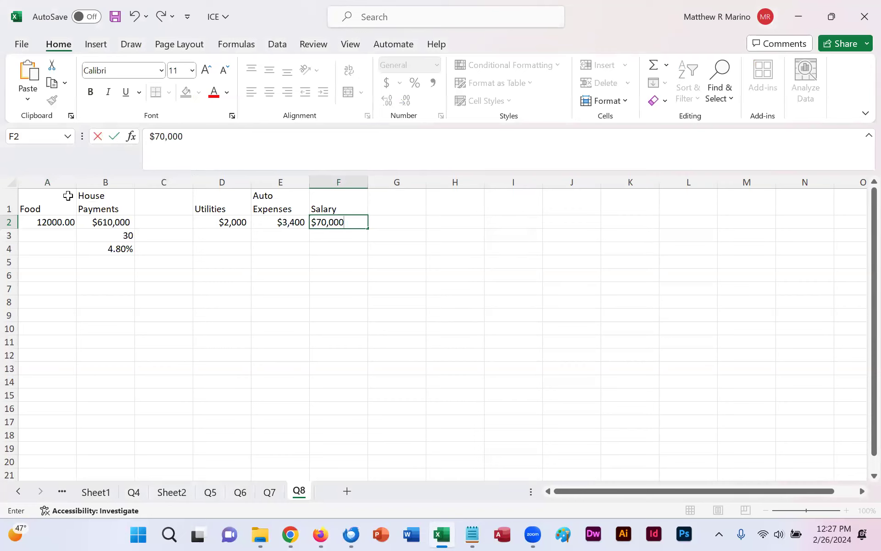
key(Return)
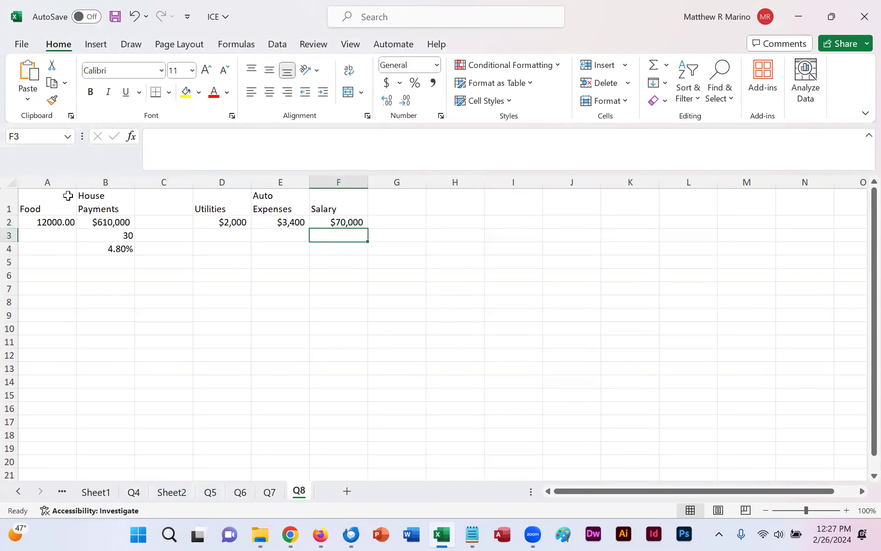
key(Up)
key(Up)
key(Right)
text(Savings)
key(Return)
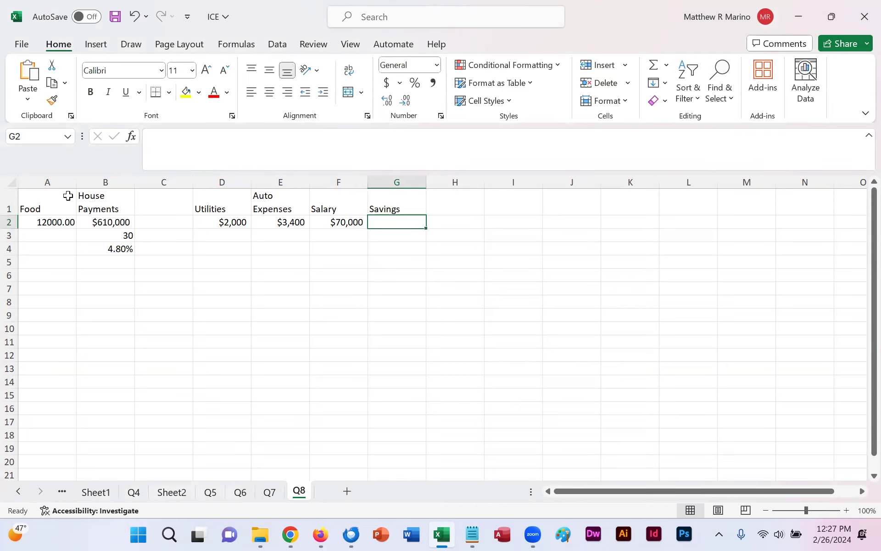
text($16,000)
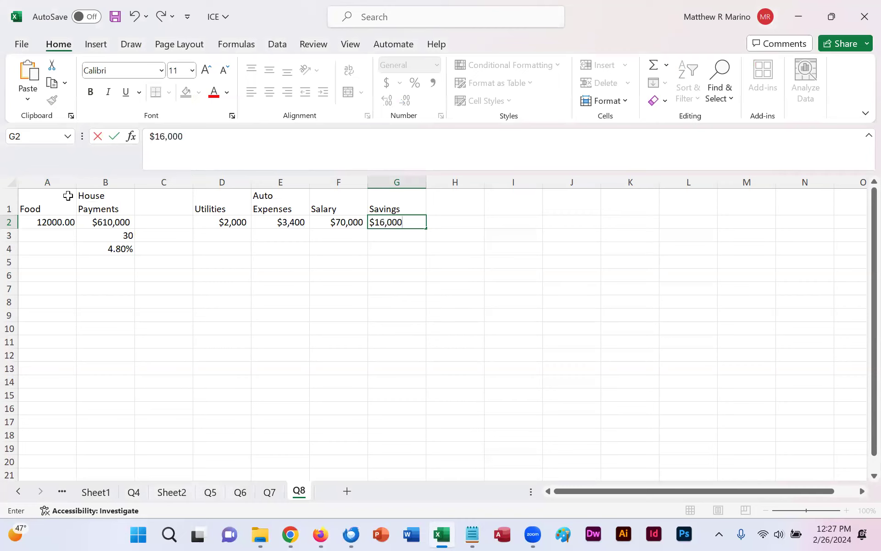
key(Return)
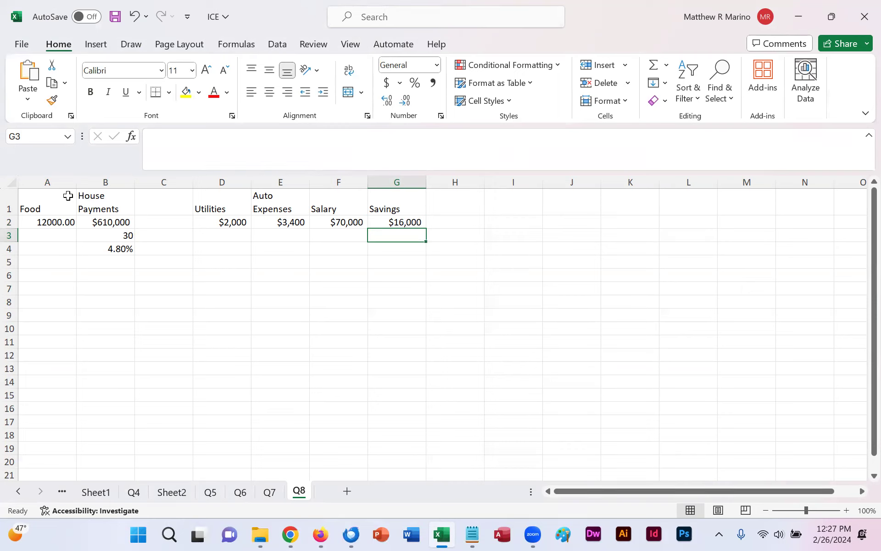
key(Left)
key(Left)
key(Left)
key(Left)
key(Down)
key(Down)
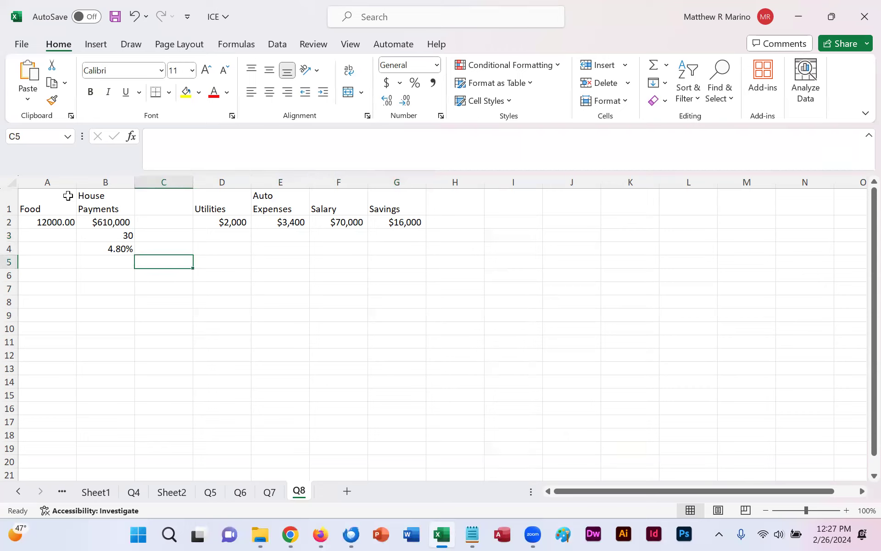
- Enter =-PMT(B4,B3,B2) in C5 for the yearly house payment of $38,781.32
text(=-)
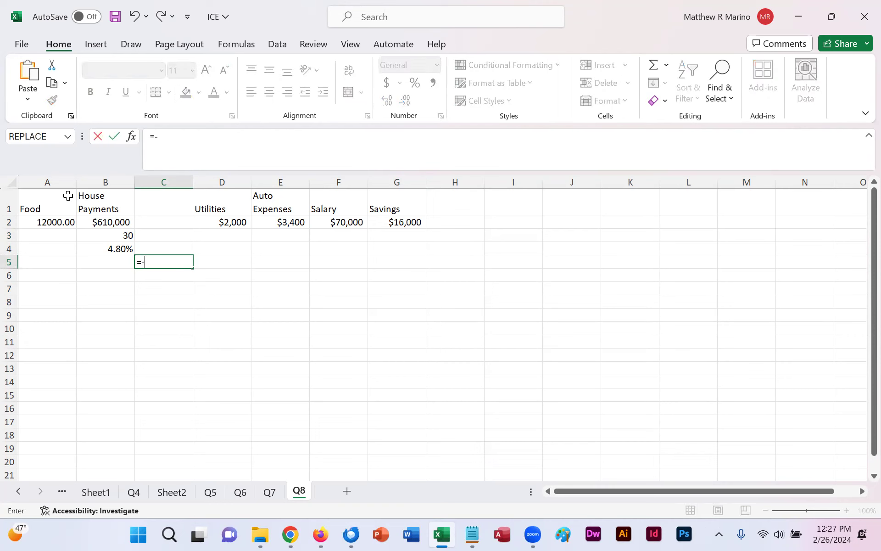
text(PMT)
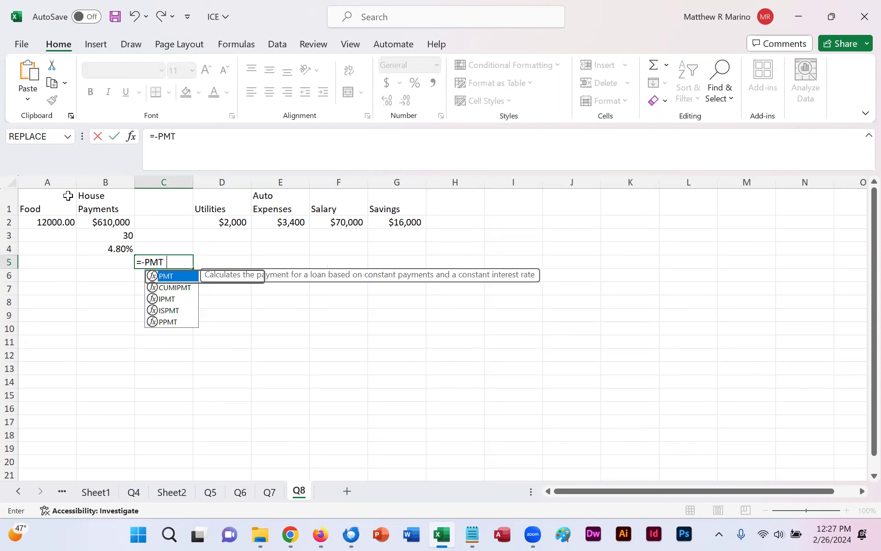
text(()
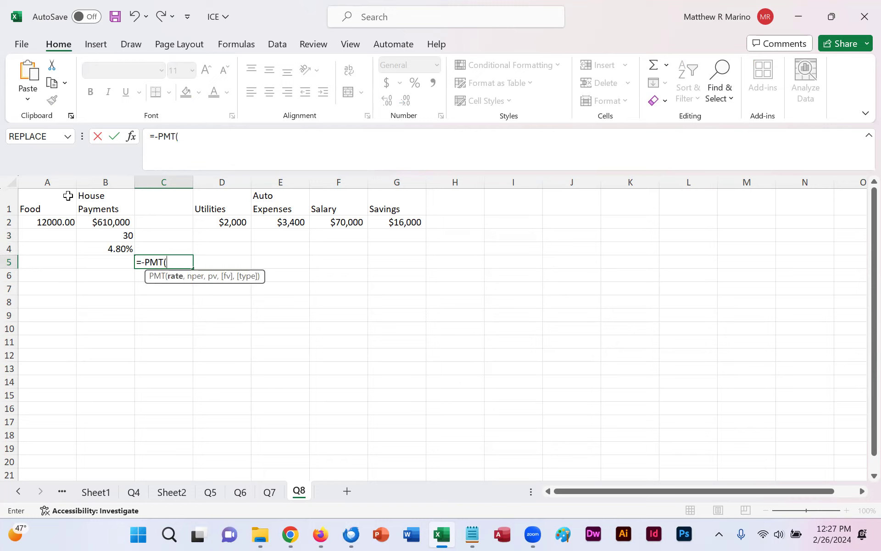
click(108, 249)
text(,)
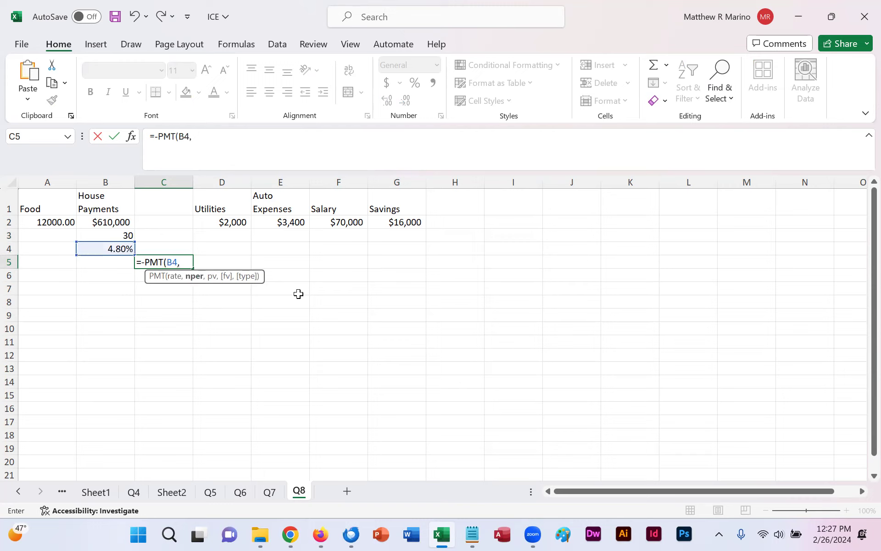
click(120, 236)
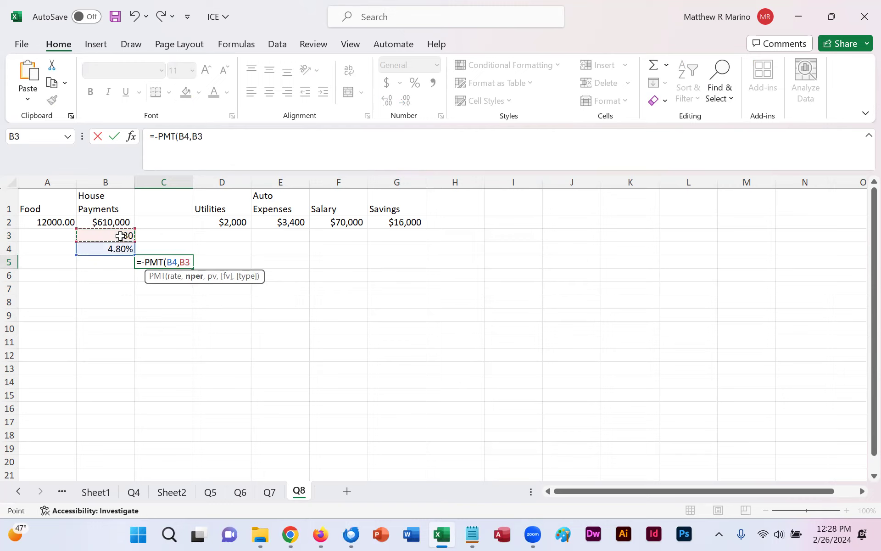
text(,)
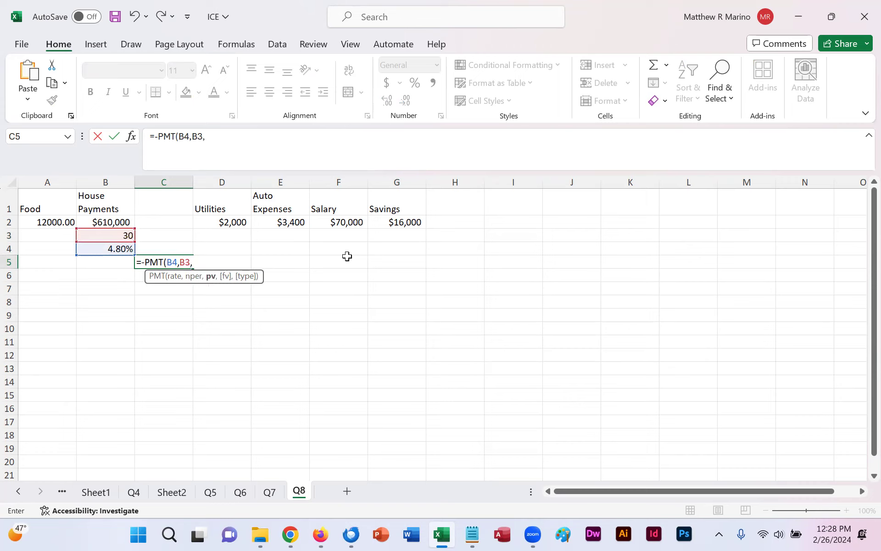
click(115, 223)
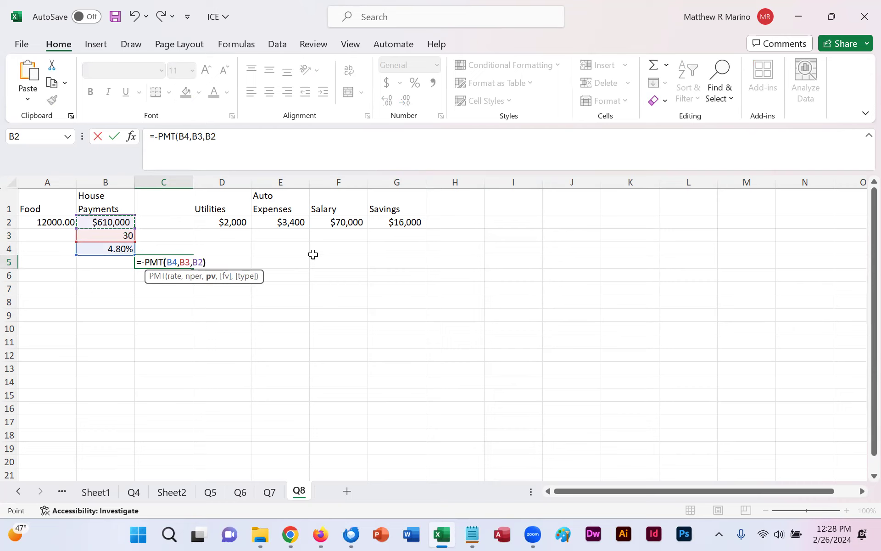
text())
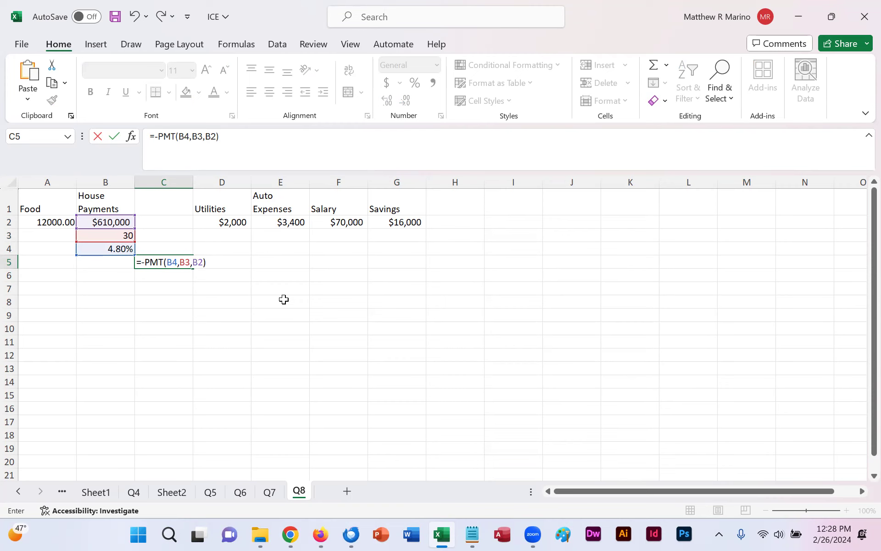
key(Return)
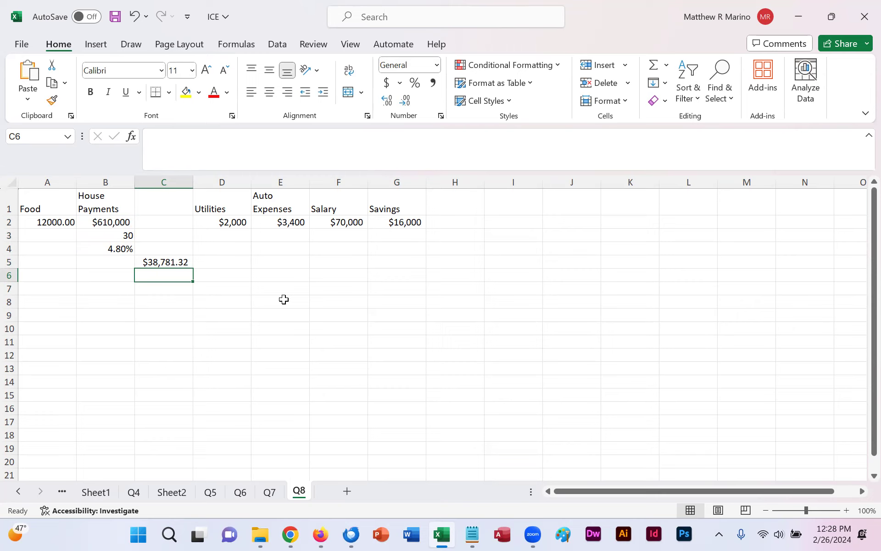
- Enter =F2-(A2+D2+E2+C5) in C6, giving leftover savings of $13,818.68
text(=)
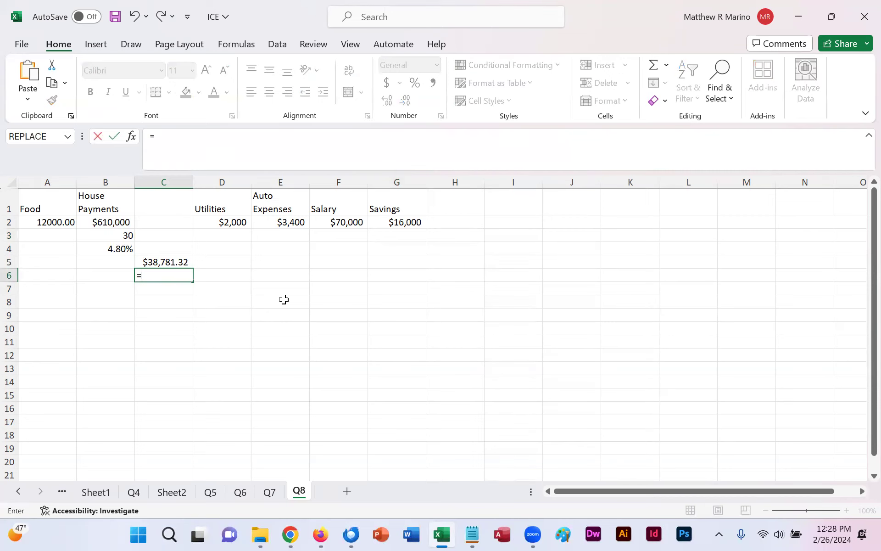
click(344, 224)
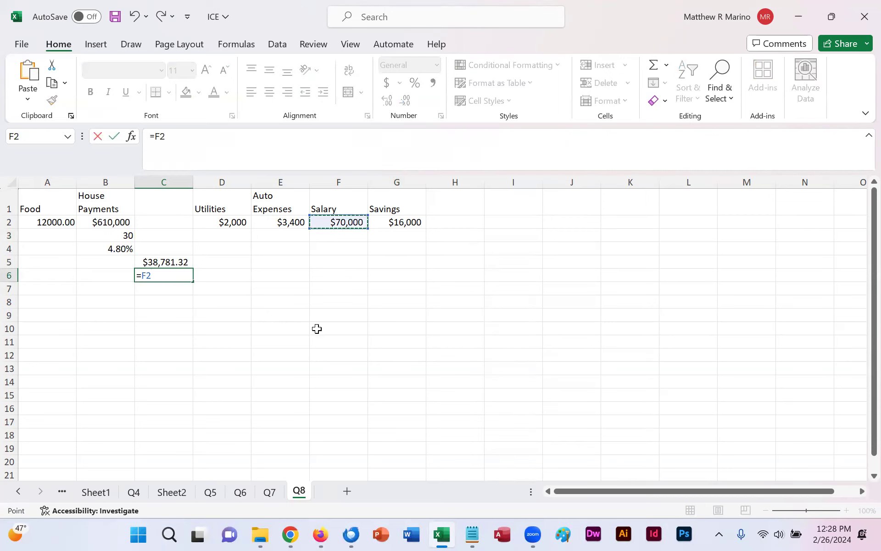
text(-()
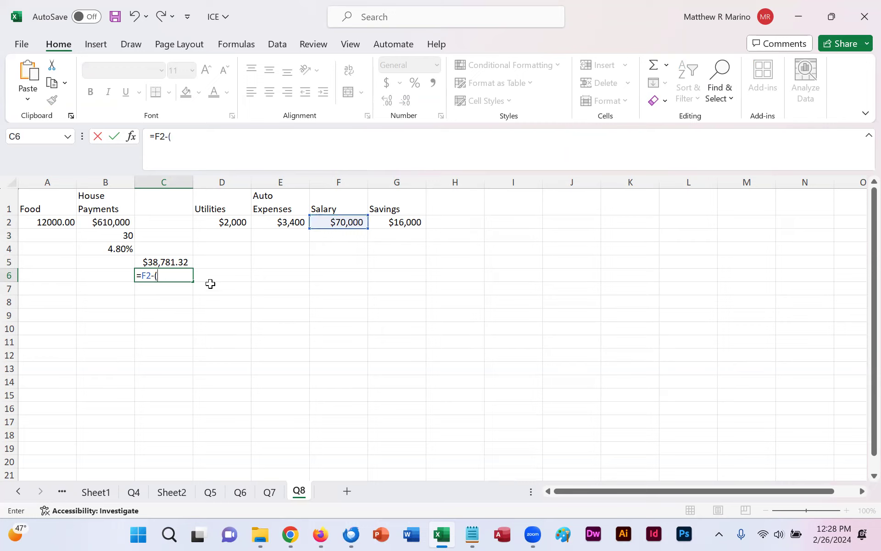
click(66, 222)
text(+)
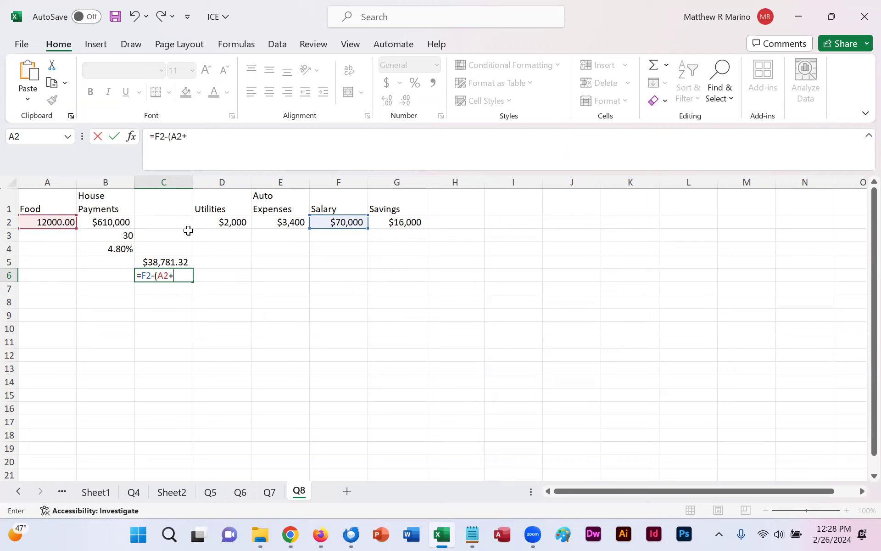
click(230, 223)
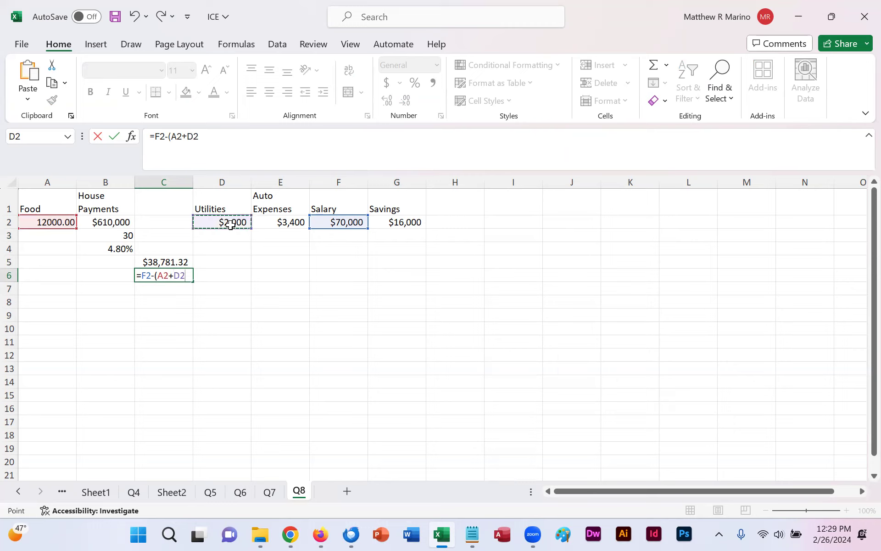
text(+)
click(285, 222)
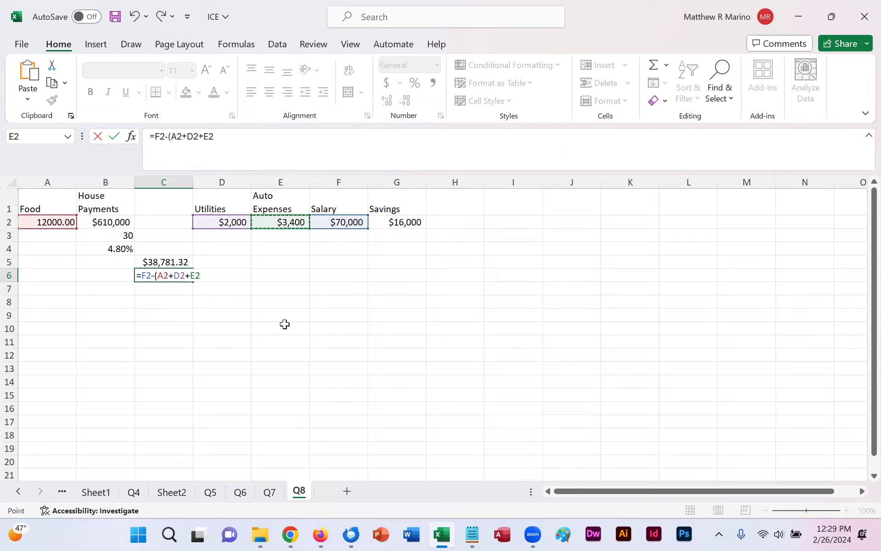
text(+)
click(179, 262)
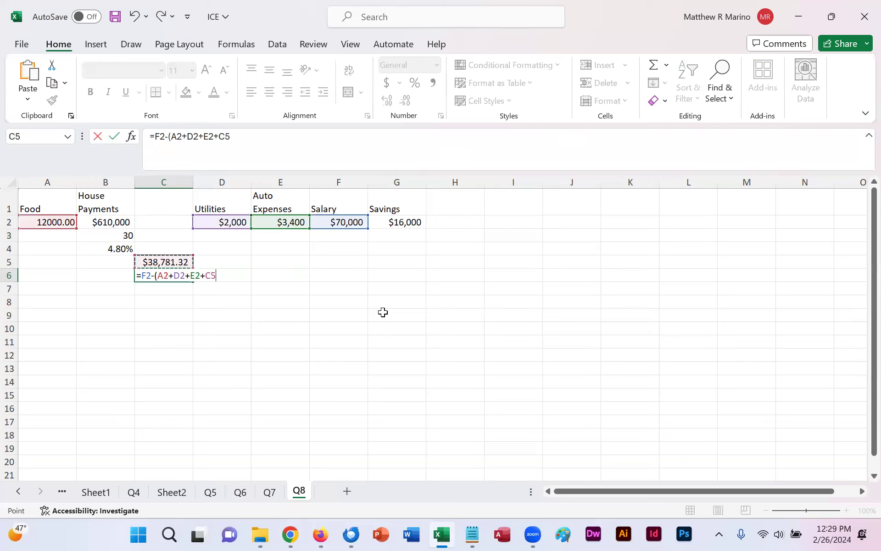
text())
key(Return)
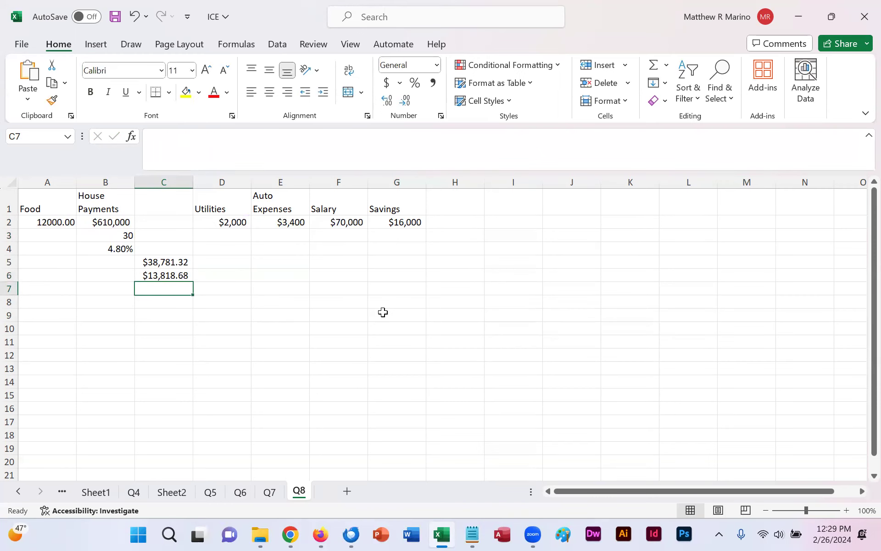
key(Up)
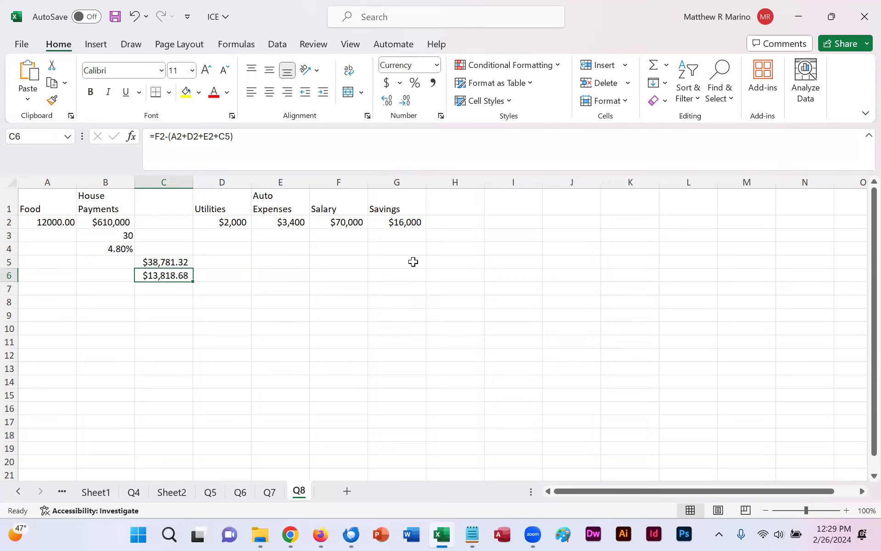
- Copy the formula =F2-(A2+D2+E2+C5) from C6 into C2
click(250, 133)
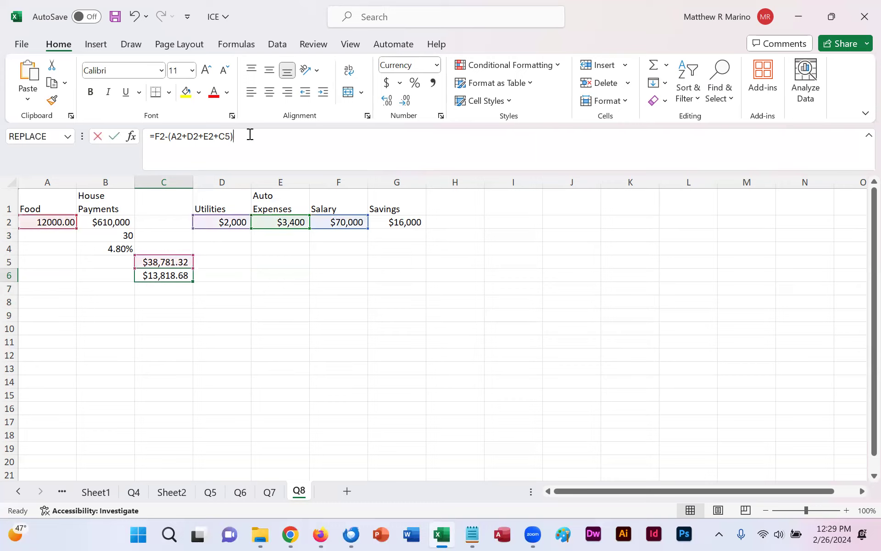
drag(250, 133, 134, 126)
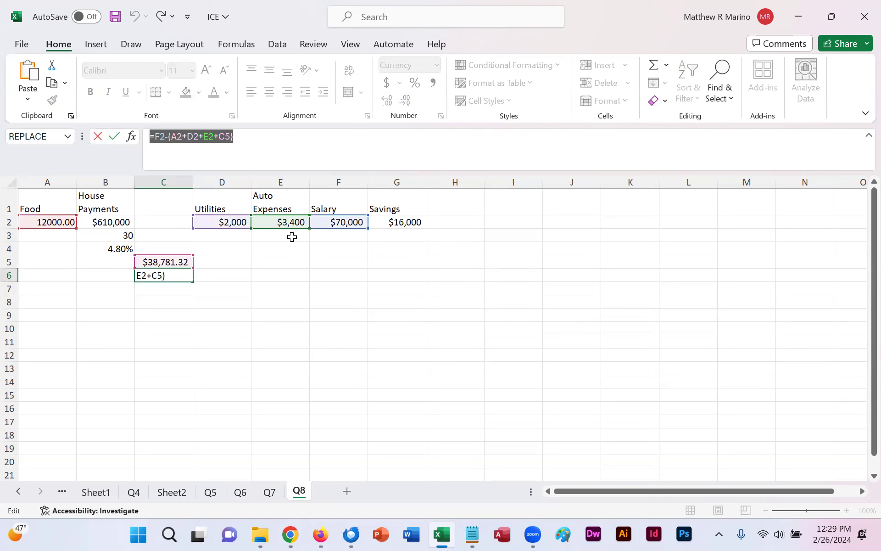
key(Return)
key(Up)
key(Up)
key(Up)
key(Up)
key(Up)
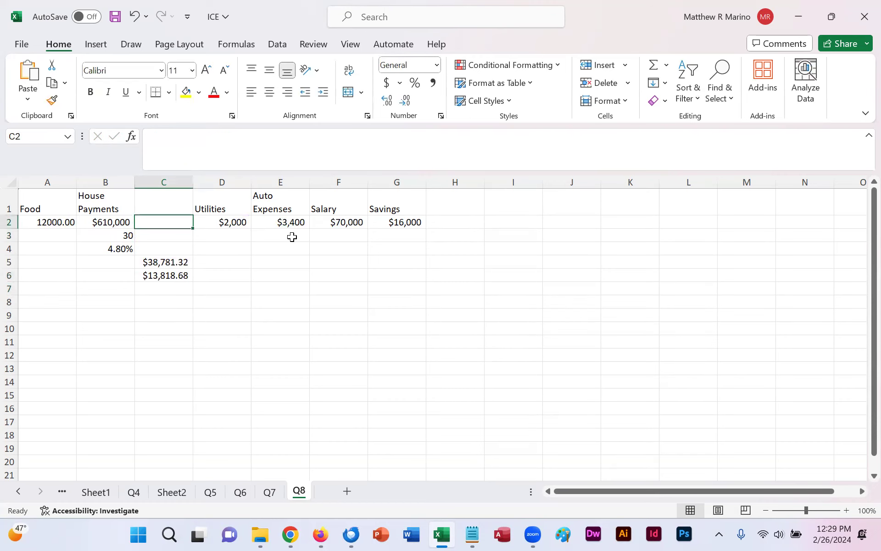
click(271, 159)
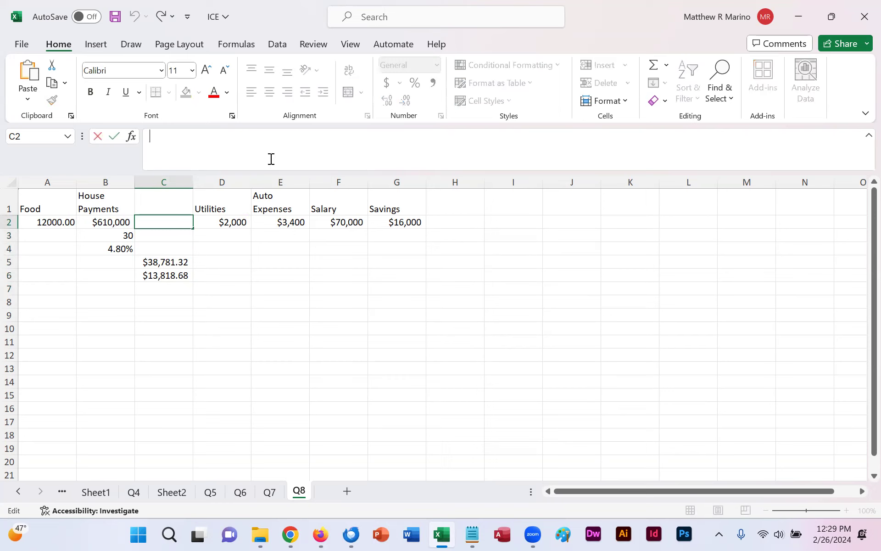
key(ctrl+v)
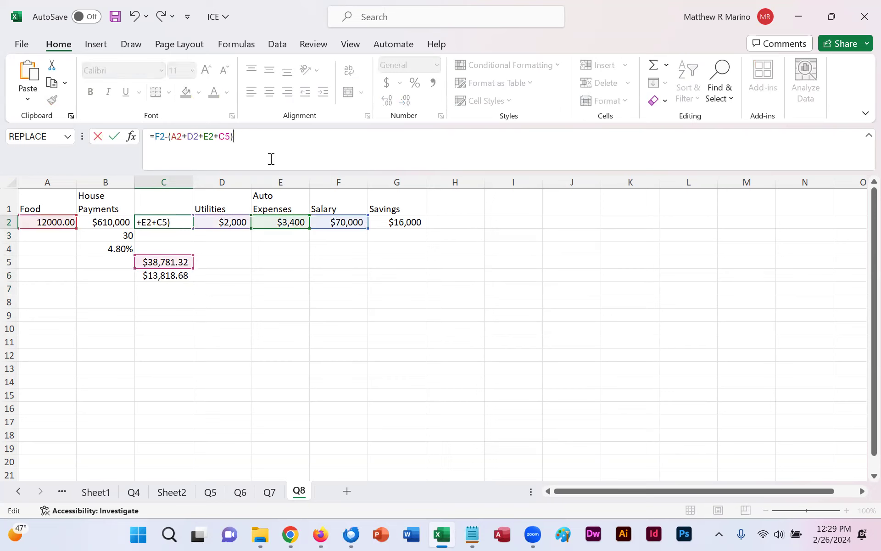
key(Return)
key(Up)
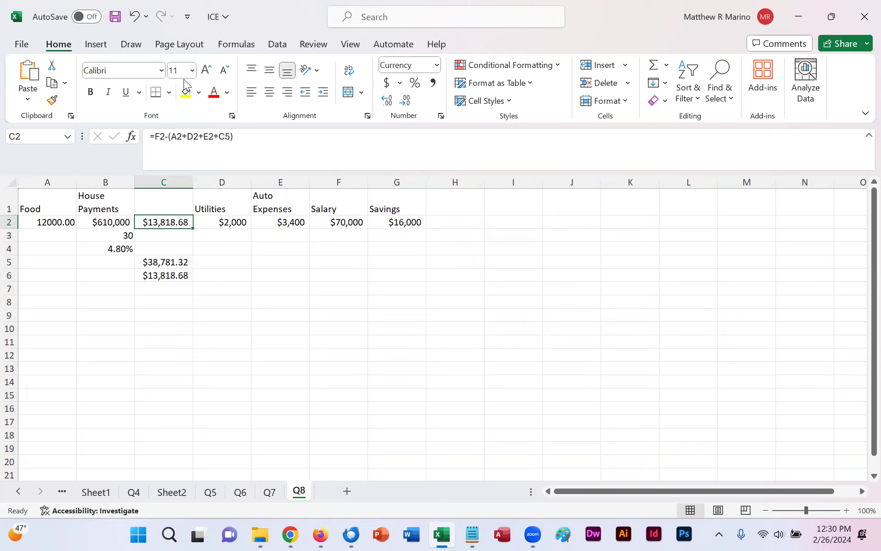
- Goal Seek C2 to 16000 by changing B4, lowering the rate to 4.31%
click(278, 44)
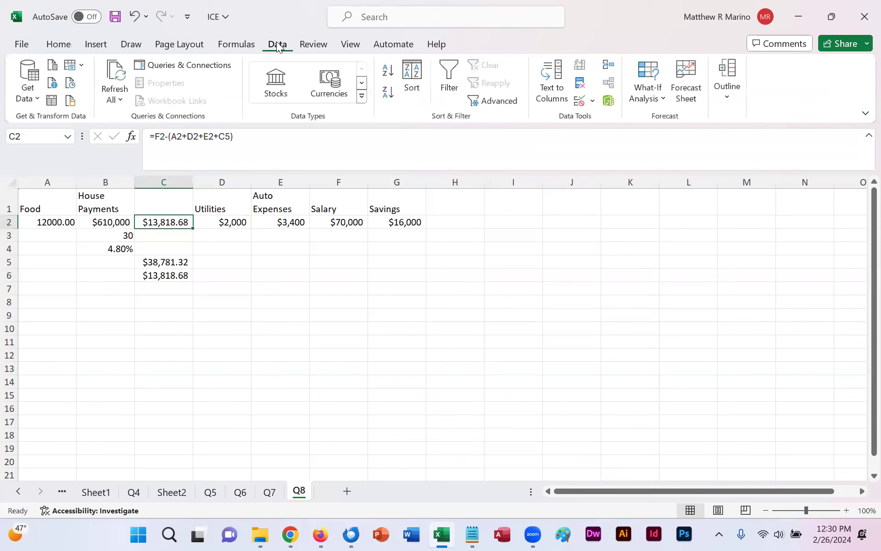
click(650, 90)
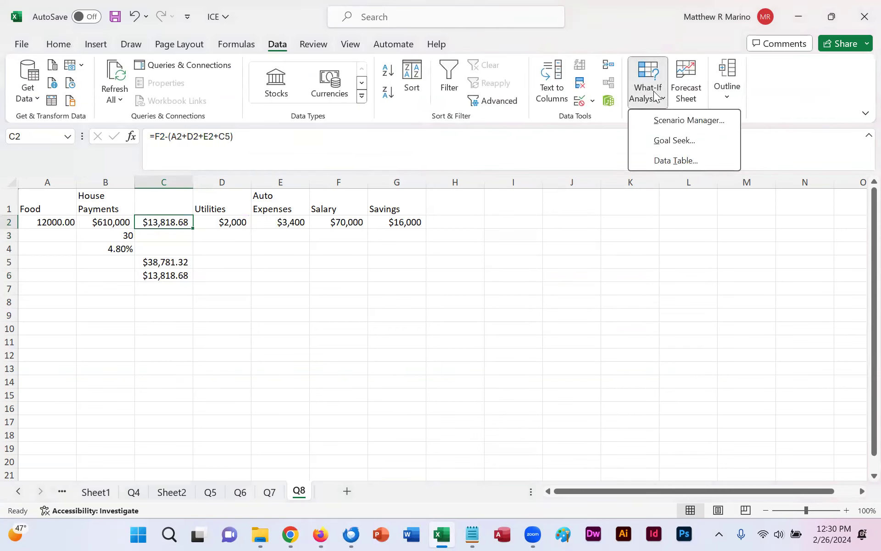
click(671, 141)
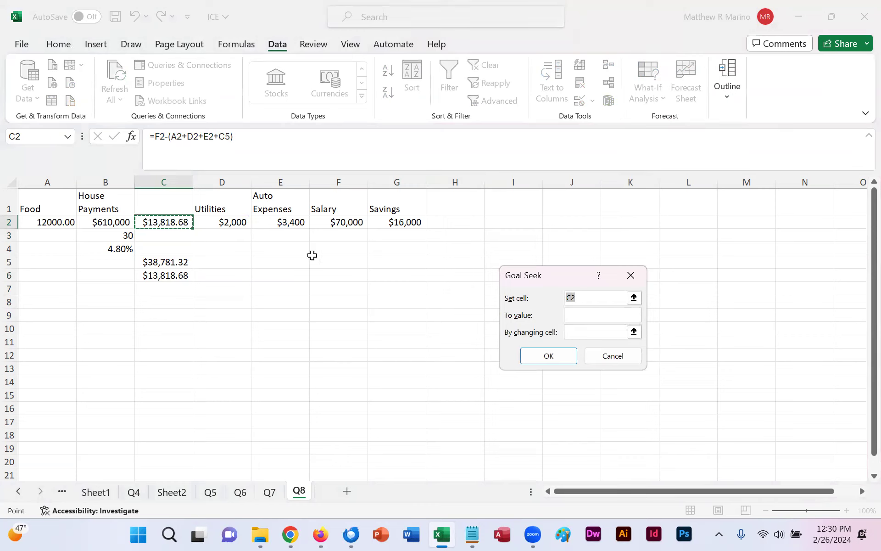
click(588, 319)
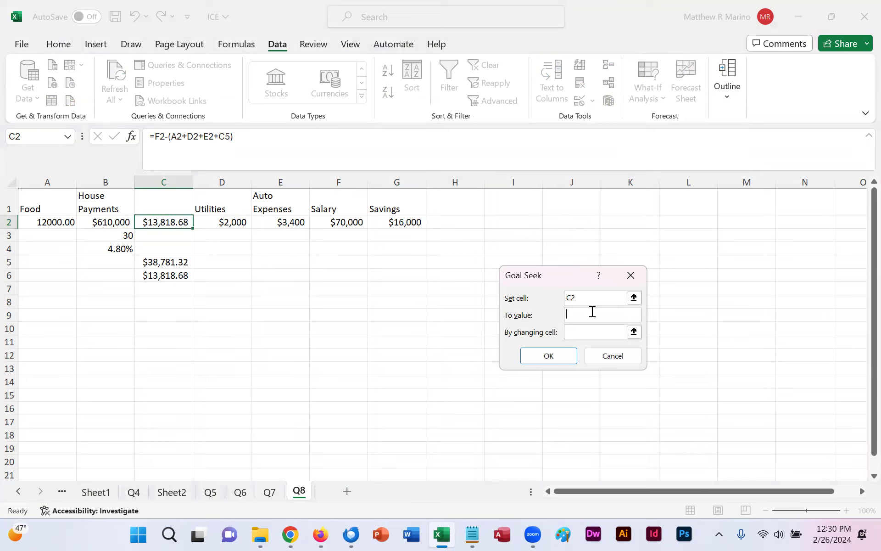
text(16000)
click(587, 332)
click(121, 248)
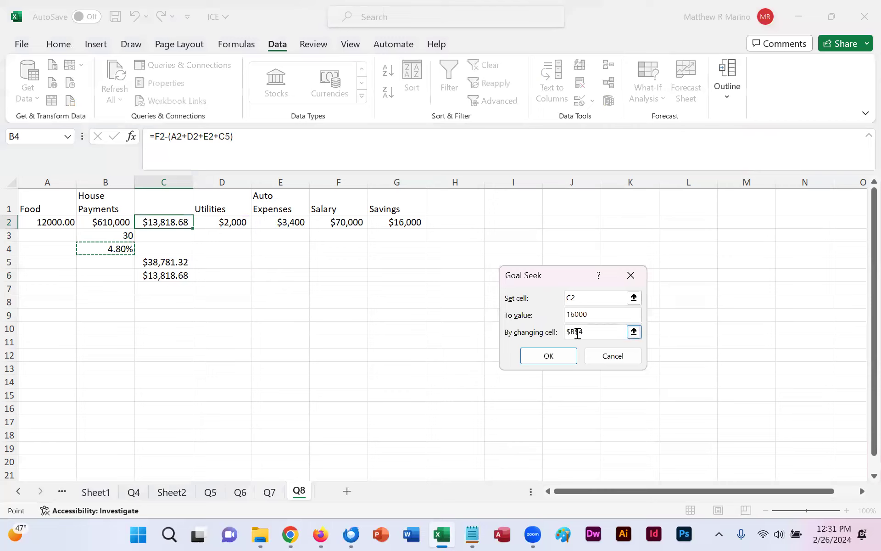
click(561, 355)
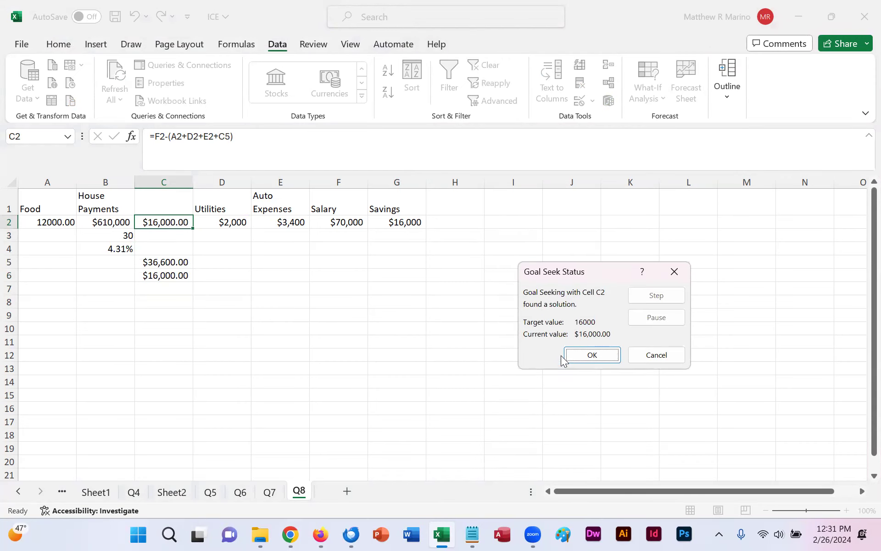
click(590, 355)
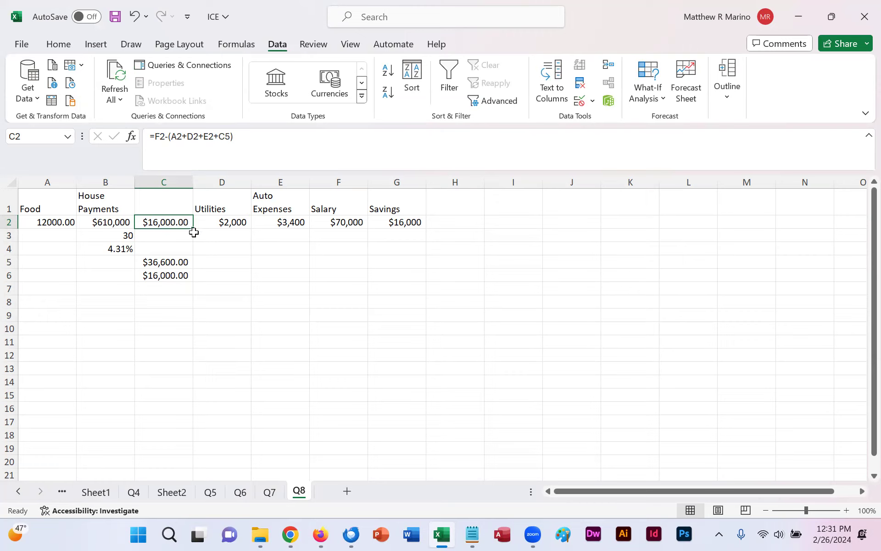
key(Down)
key(Down)
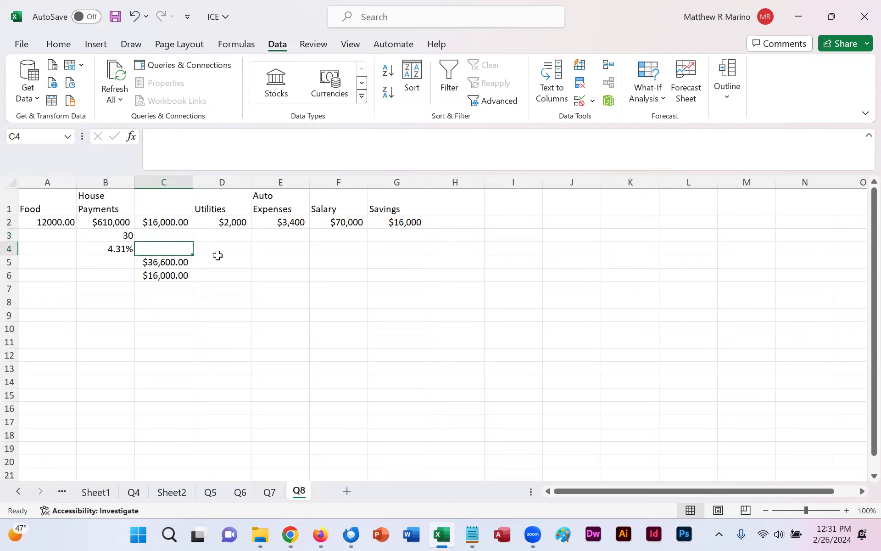
key(Left)
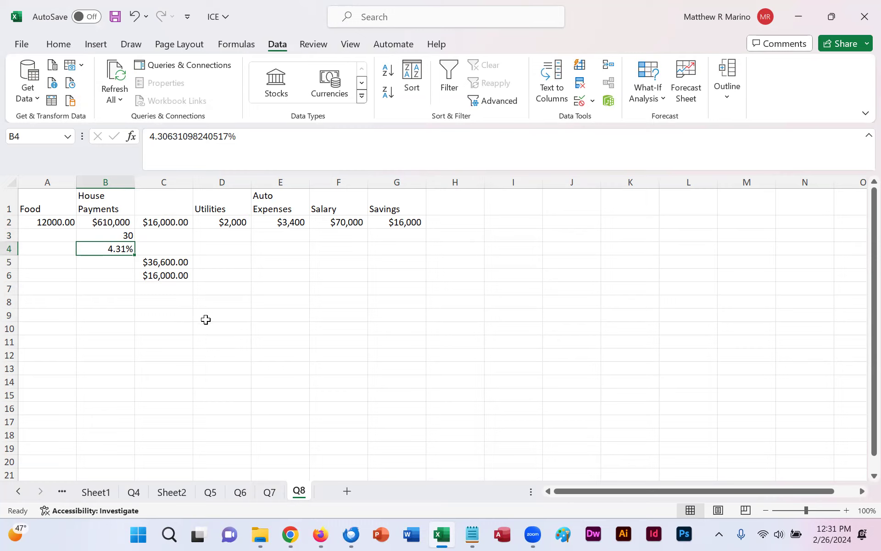
- Back in Firefox, close the In Class Exercise document to show the course outline
mouse_move(323, 535)
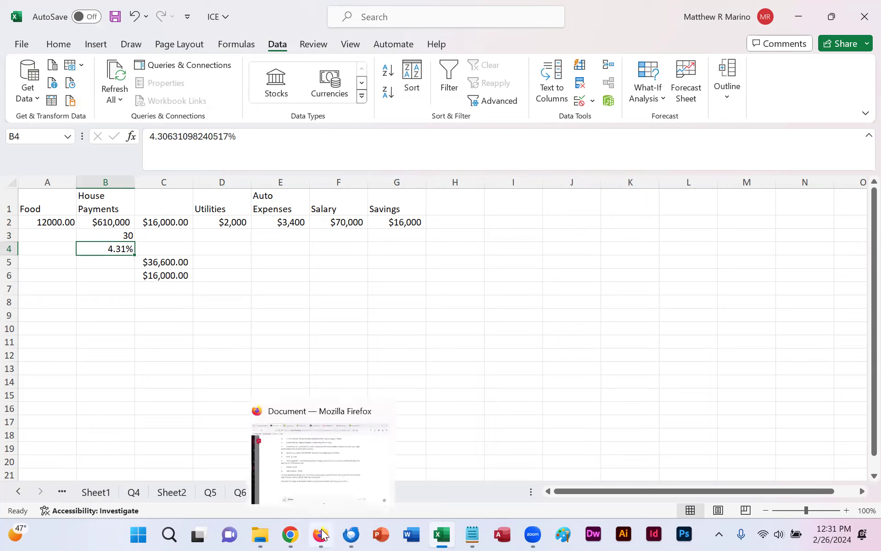
click(323, 535)
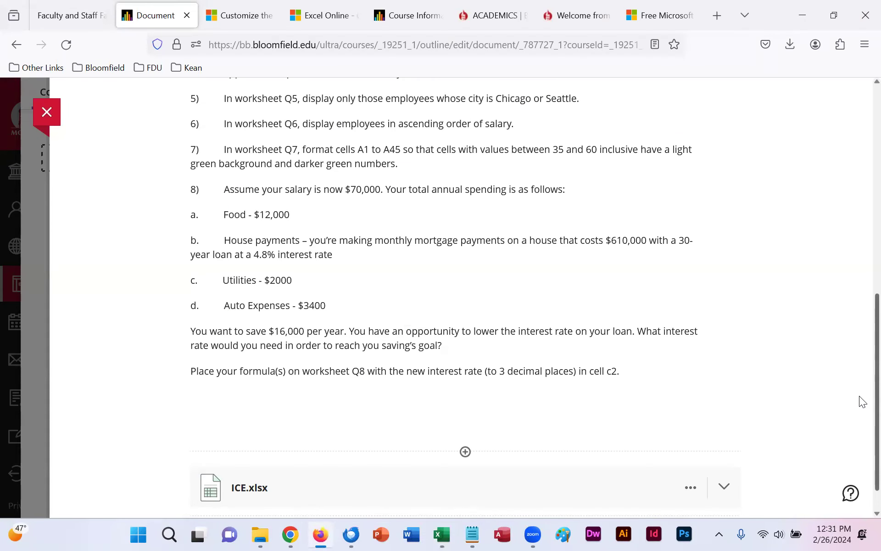
scroll(860, 399, up, 10)
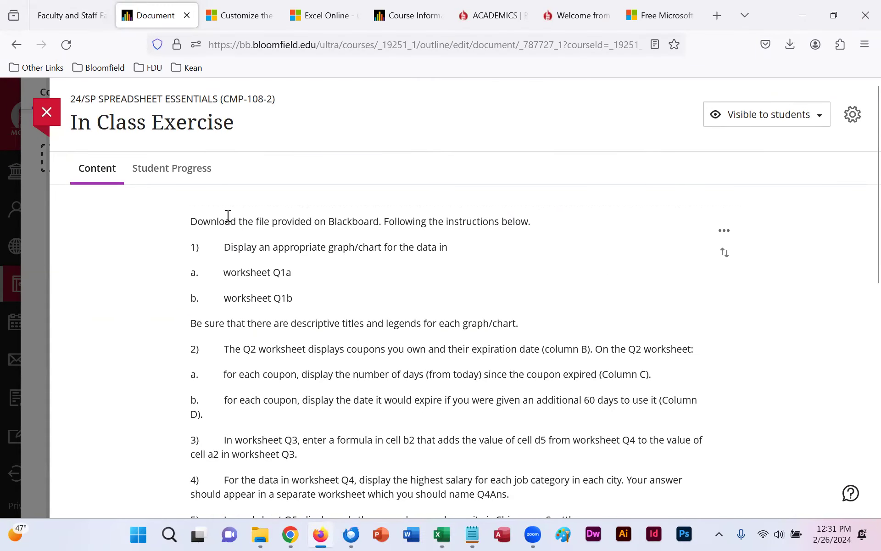
click(48, 114)
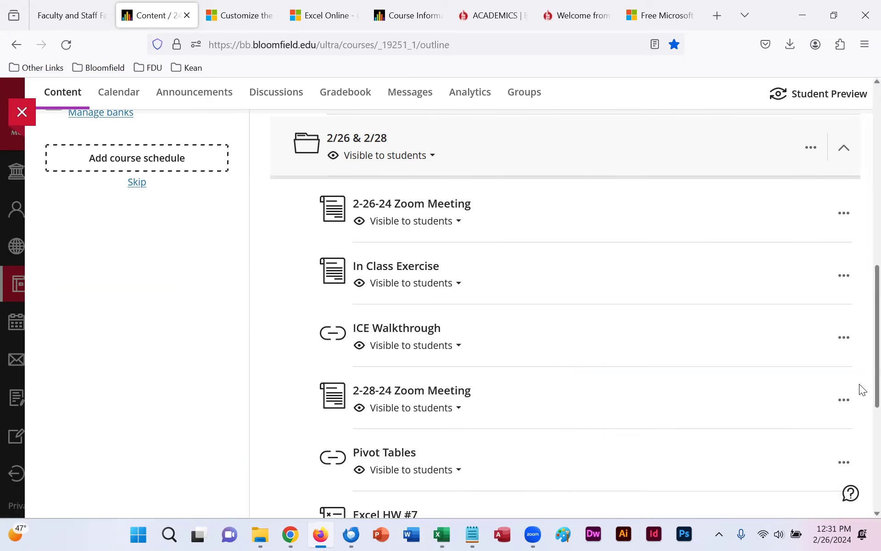
scroll(859, 389, down, 2)
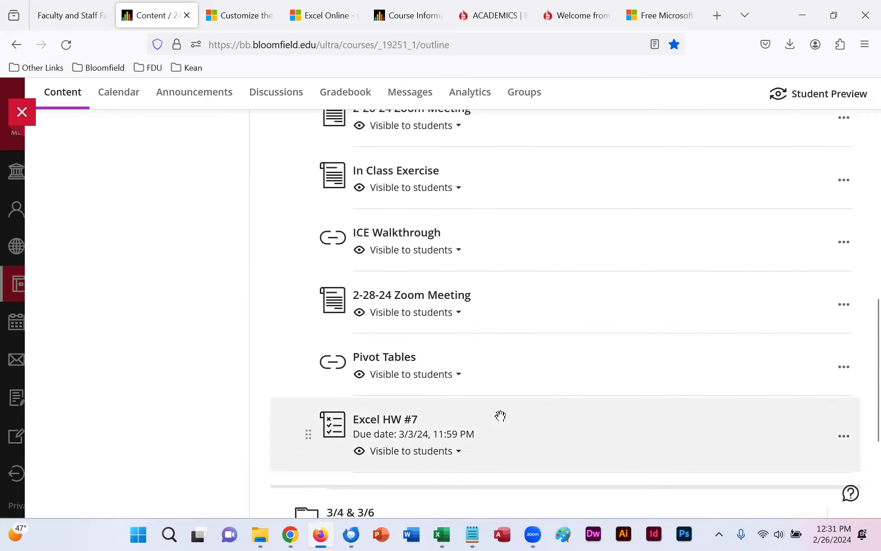
scroll(859, 307, down, 4)
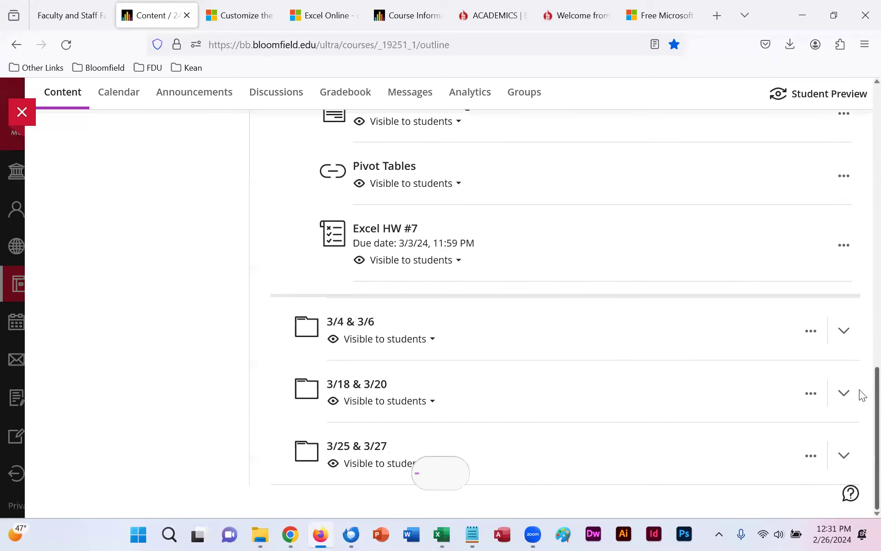
click(844, 332)
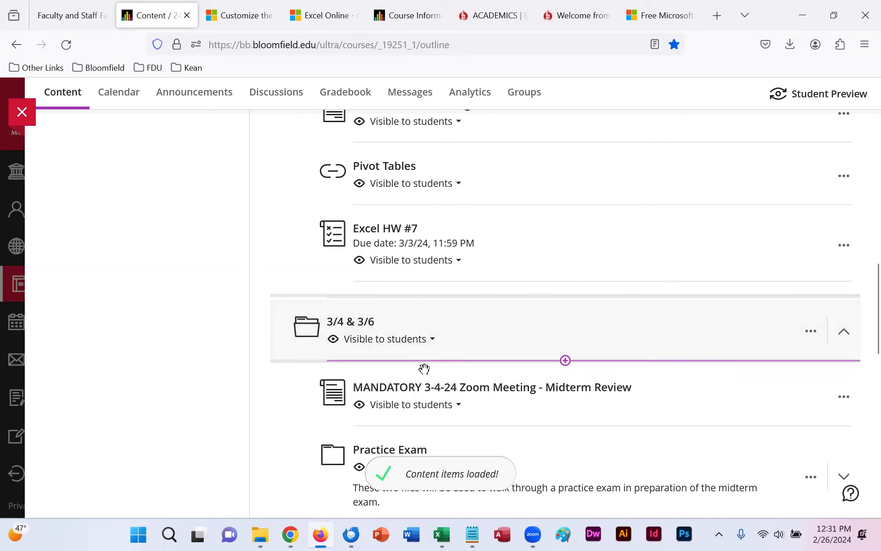
scroll(861, 317, down, 5)
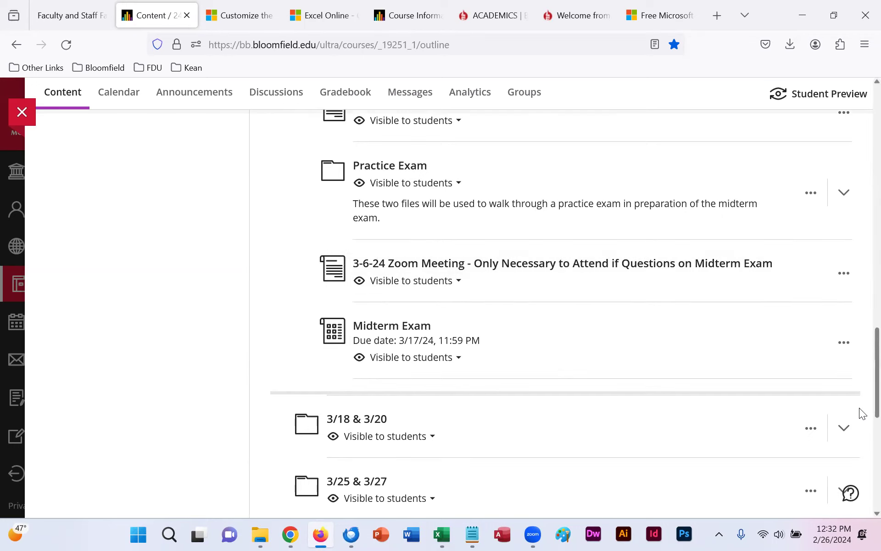
scroll(860, 404, up, 3)
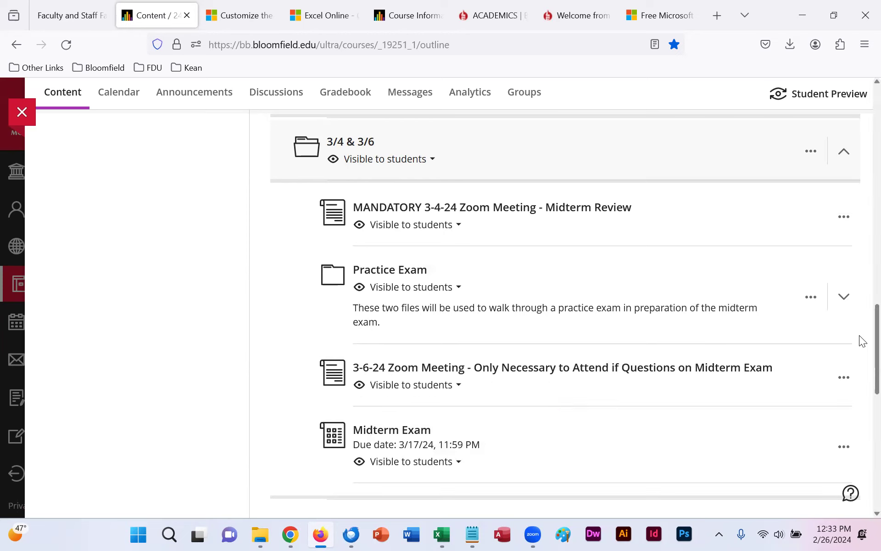
scroll(861, 338, up, 4)
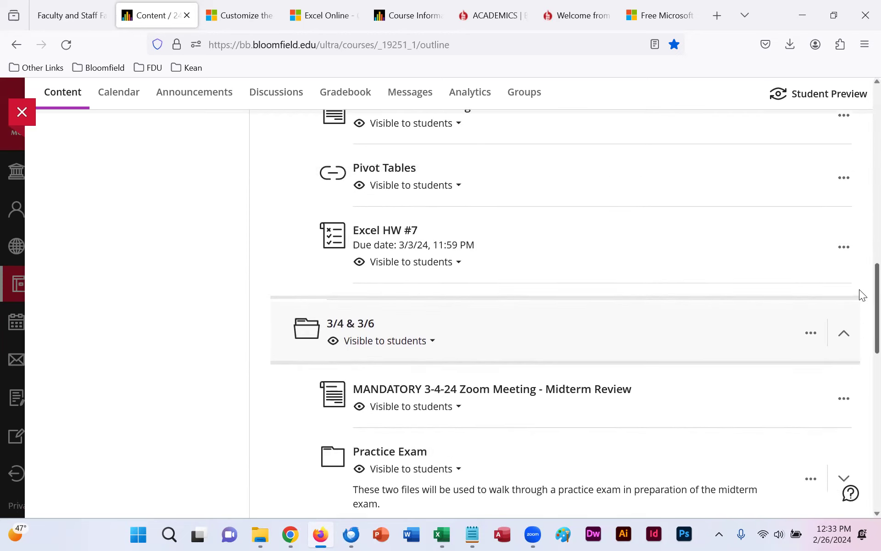
scroll(860, 289, up, 3)
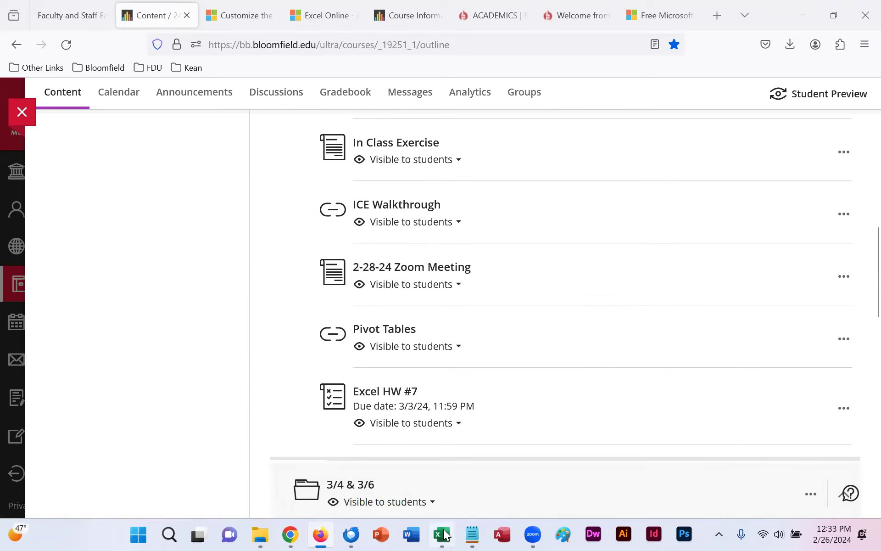
mouse_move(445, 535)
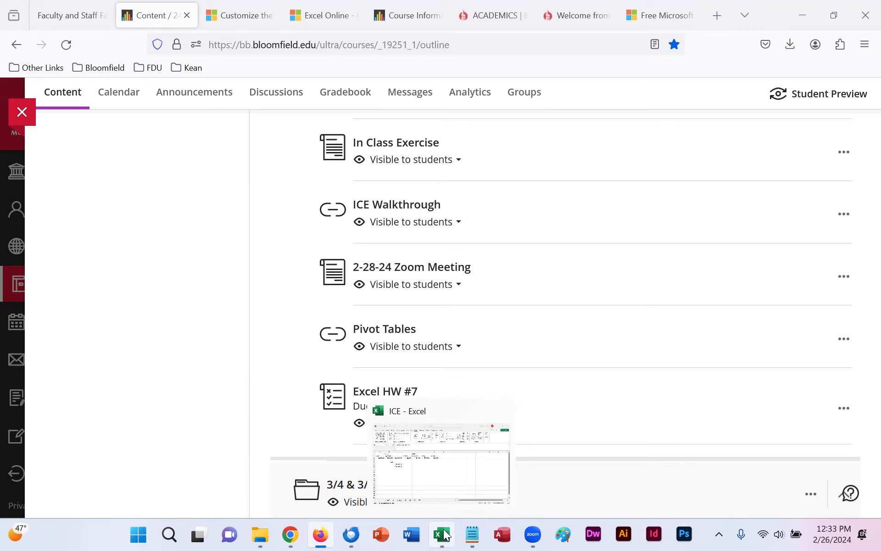
click(442, 534)
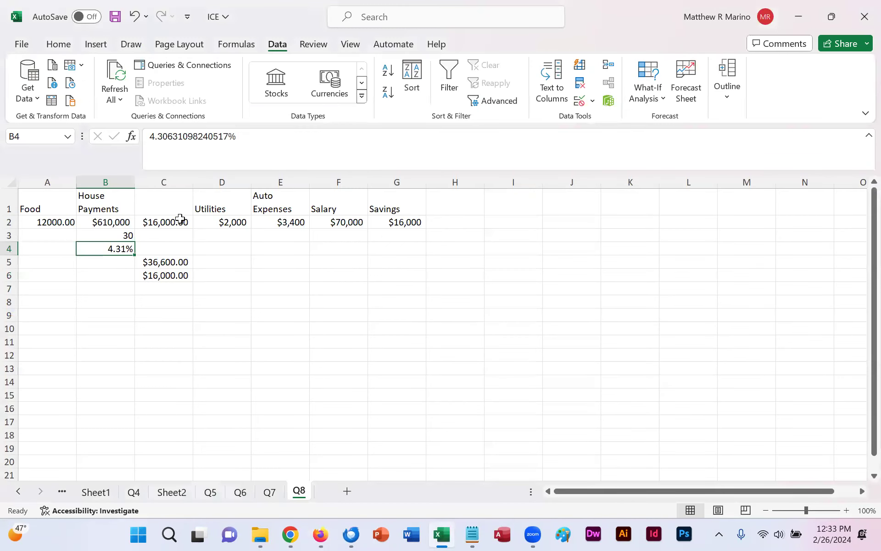
click(320, 534)
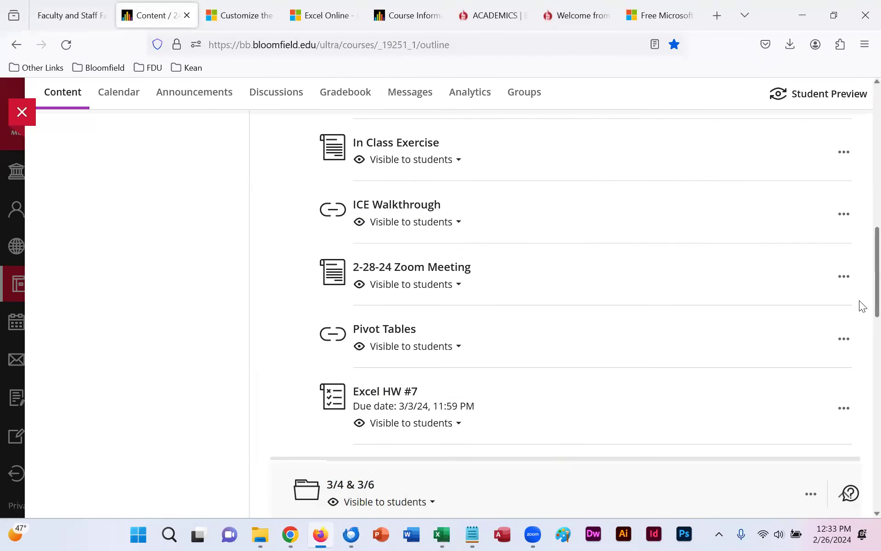
- Expand the 5/6 folder at the bottom of Course Content and open Group Project
scroll(862, 336, down, 6)
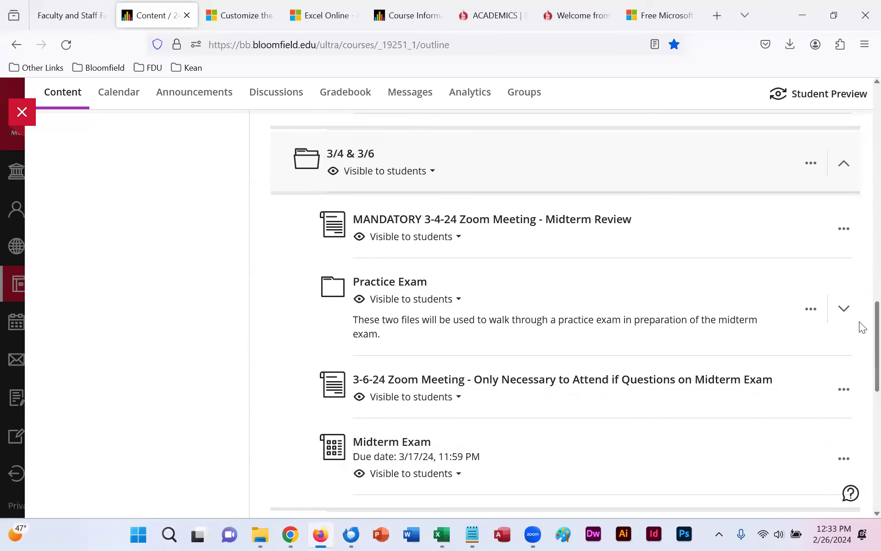
scroll(859, 276, up, 6)
scroll(861, 220, up, 10)
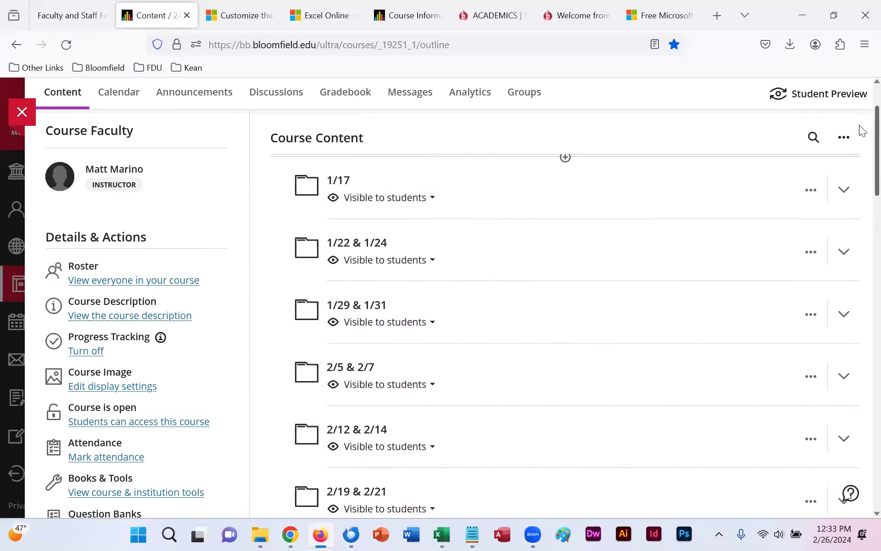
mouse_move(450, 536)
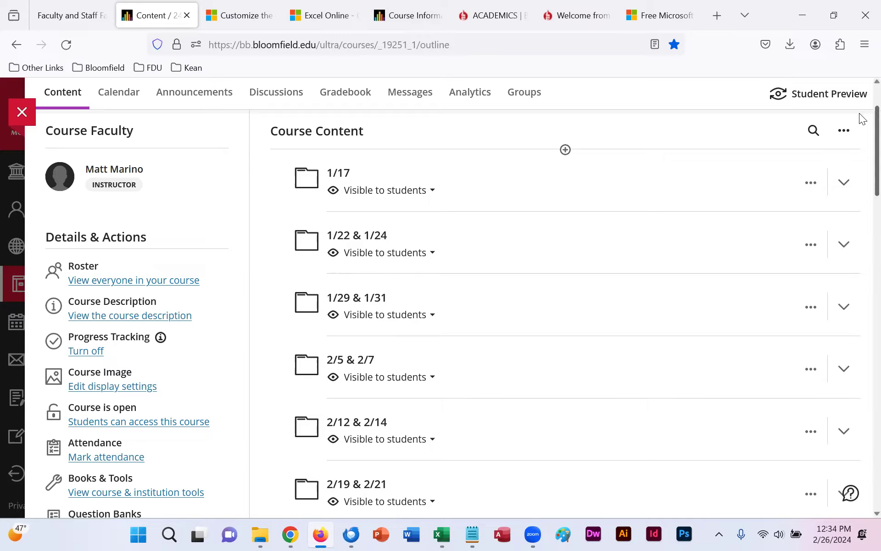
scroll(861, 174, down, 5)
scroll(861, 189, down, 13)
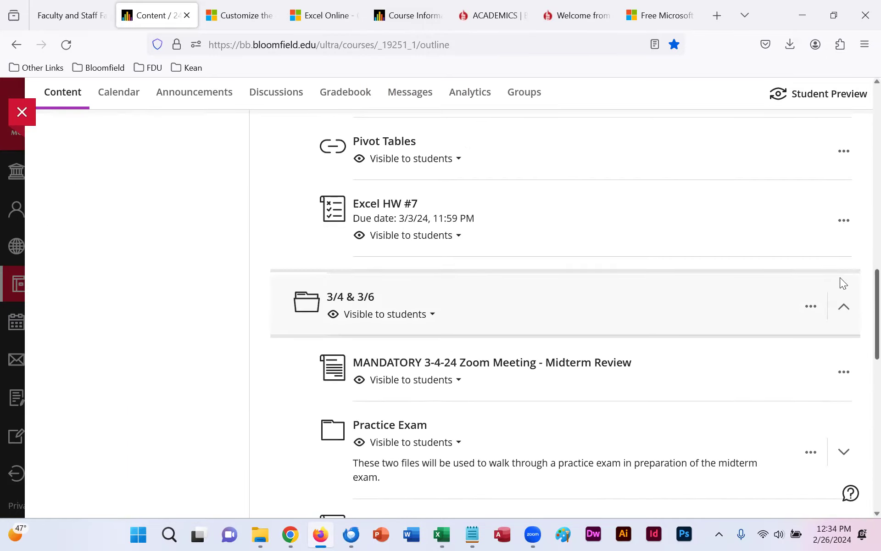
scroll(825, 364, down, 5)
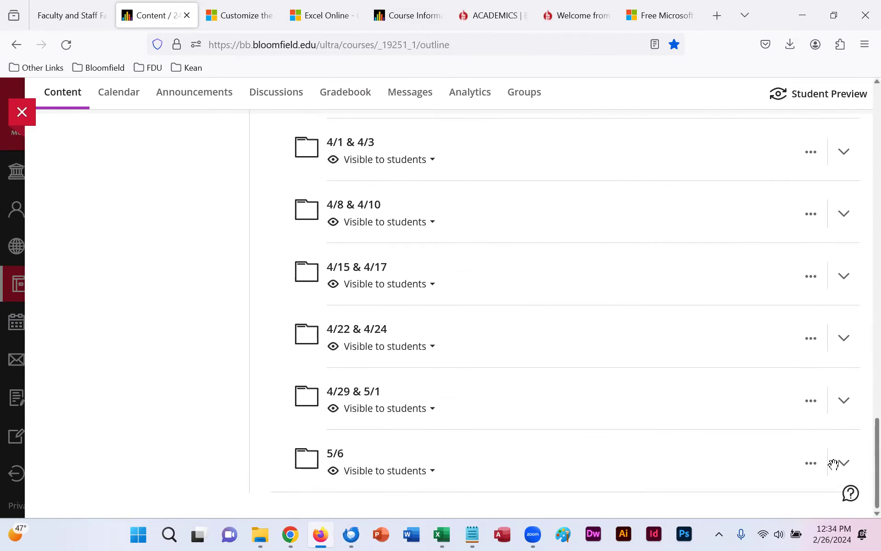
click(844, 463)
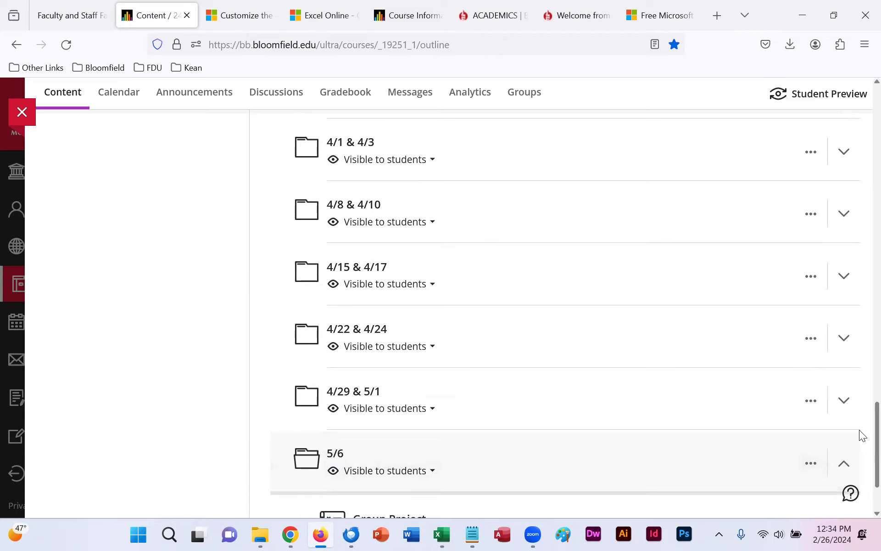
scroll(860, 431, down, 2)
click(414, 415)
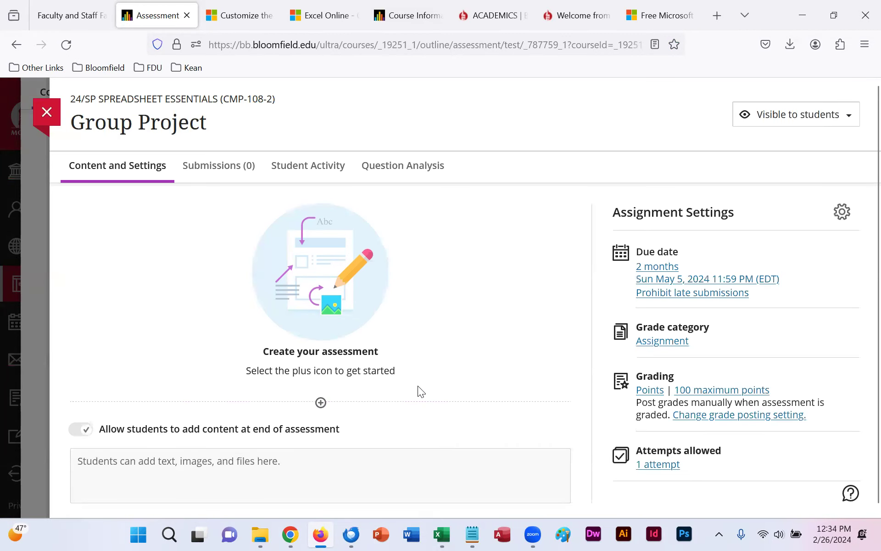
- Read through the Group Project instructions and grading criteria
scroll(419, 386, down, 12)
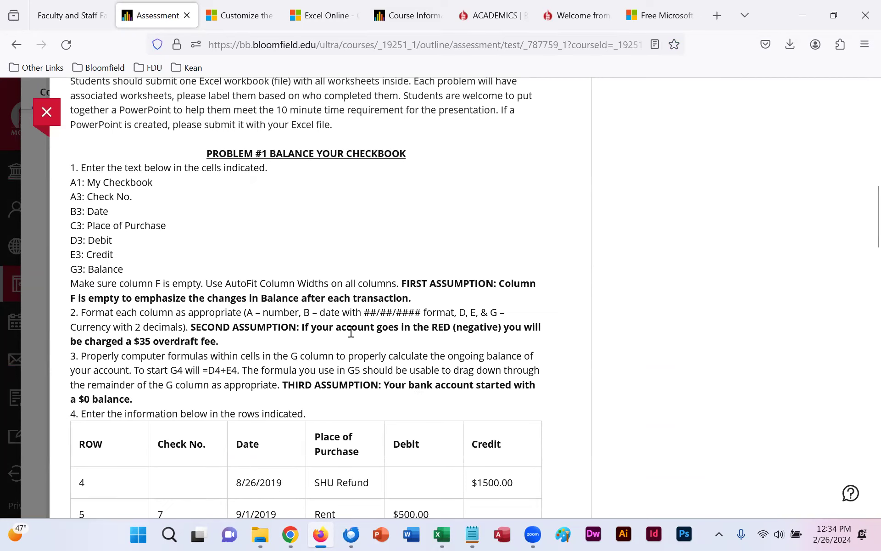
scroll(351, 331, down, 1)
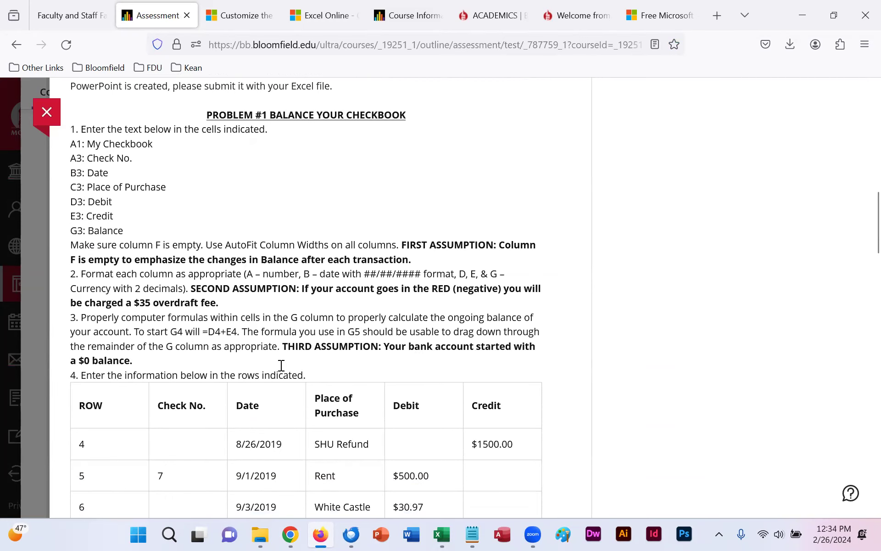
scroll(281, 365, down, 20)
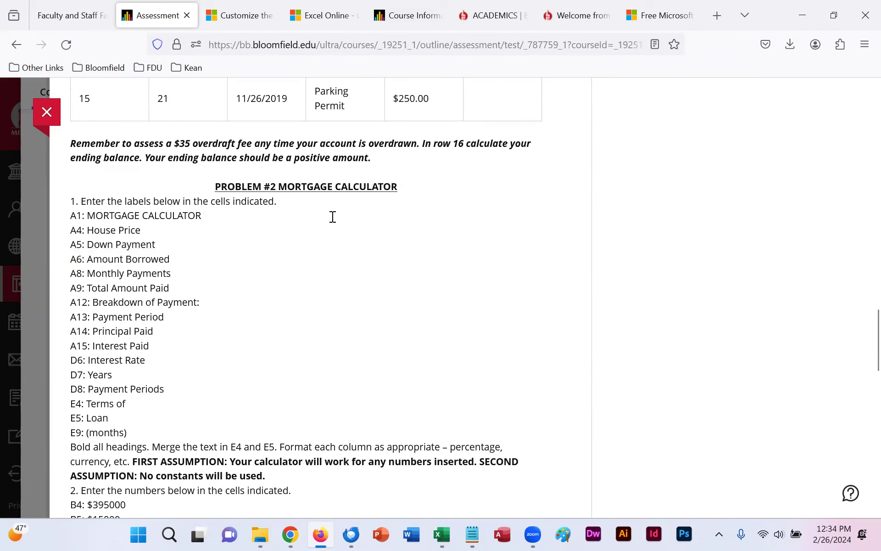
scroll(333, 216, down, 1)
scroll(333, 216, down, 10)
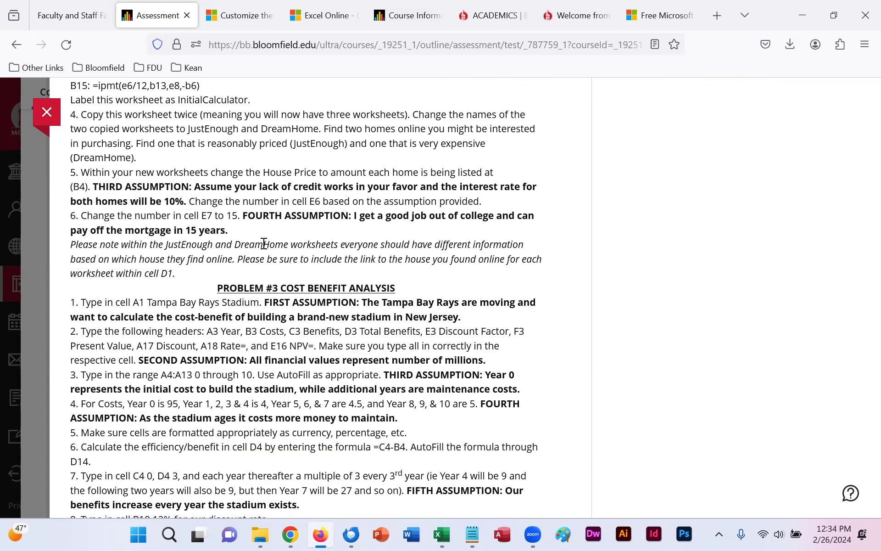
scroll(263, 243, down, 1)
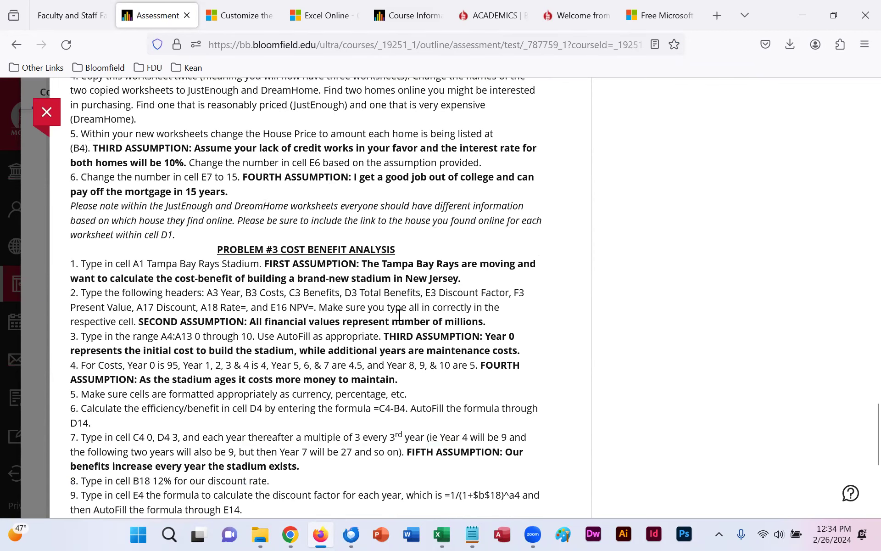
scroll(399, 316, down, 5)
scroll(399, 315, up, 15)
scroll(400, 315, up, 20)
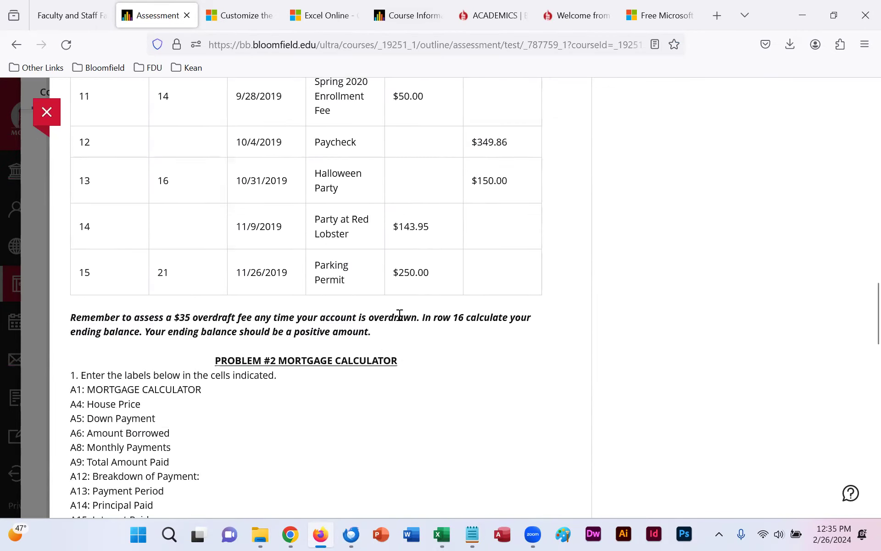
scroll(400, 315, up, 15)
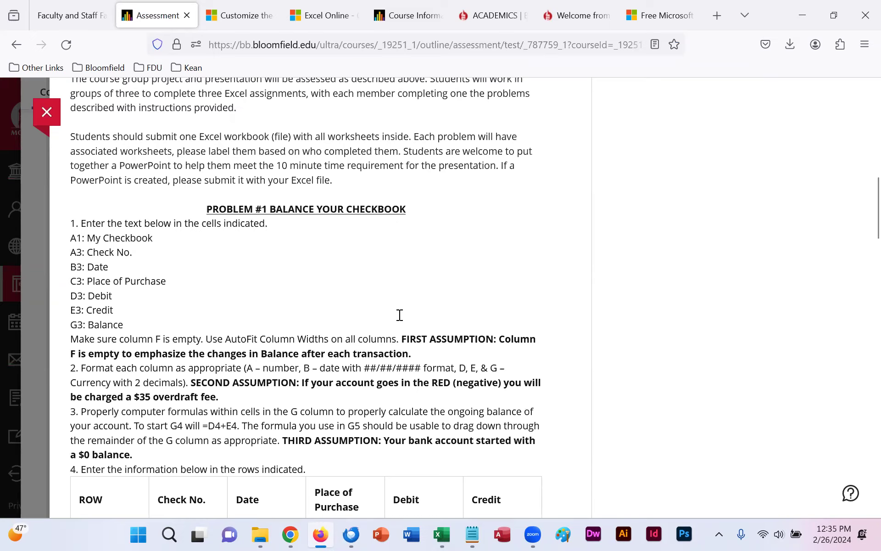
scroll(400, 315, up, 2)
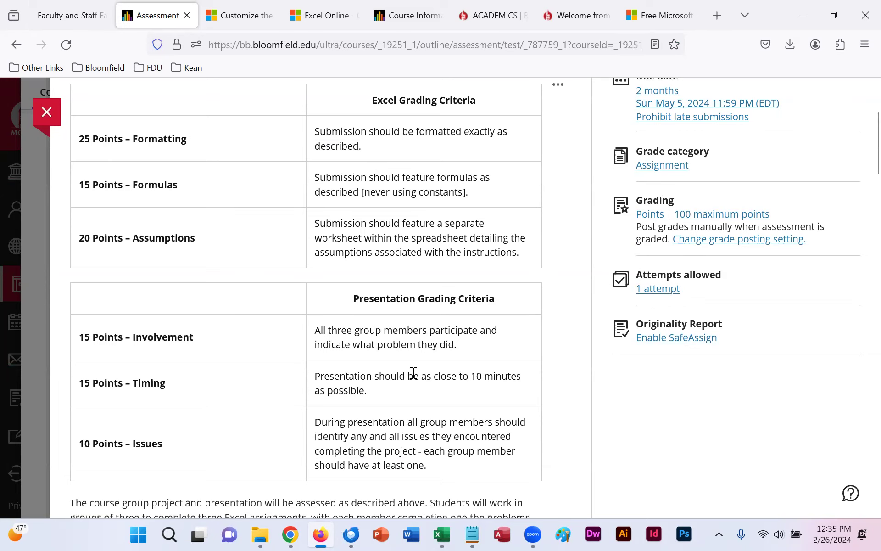
scroll(413, 373, down, 1)
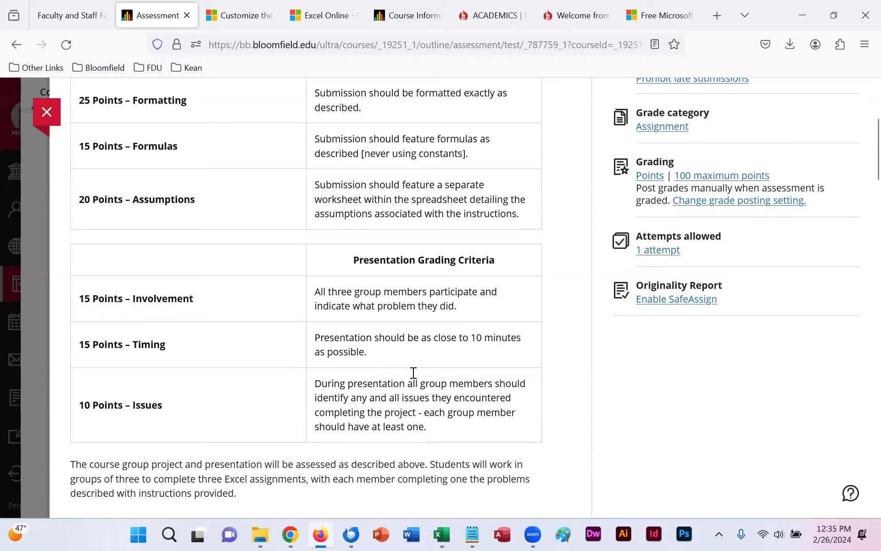
scroll(413, 372, down, 1)
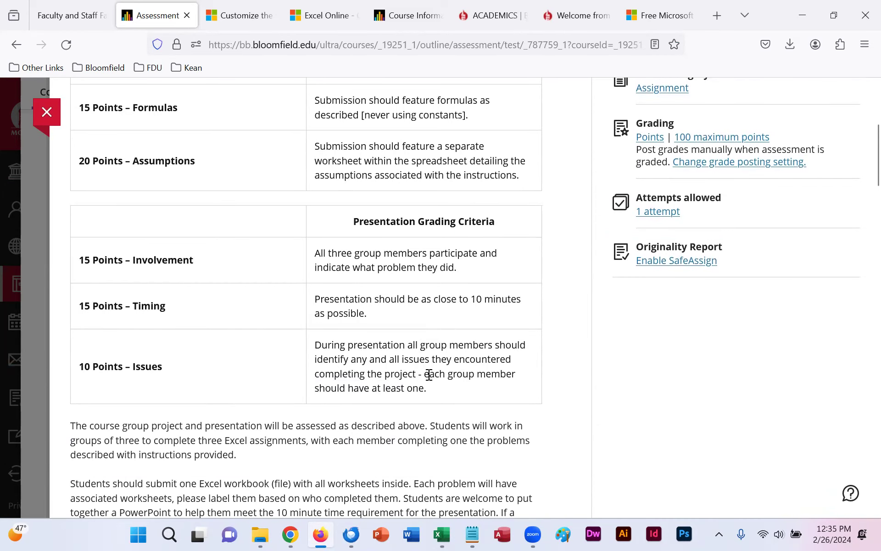
scroll(429, 374, down, 7)
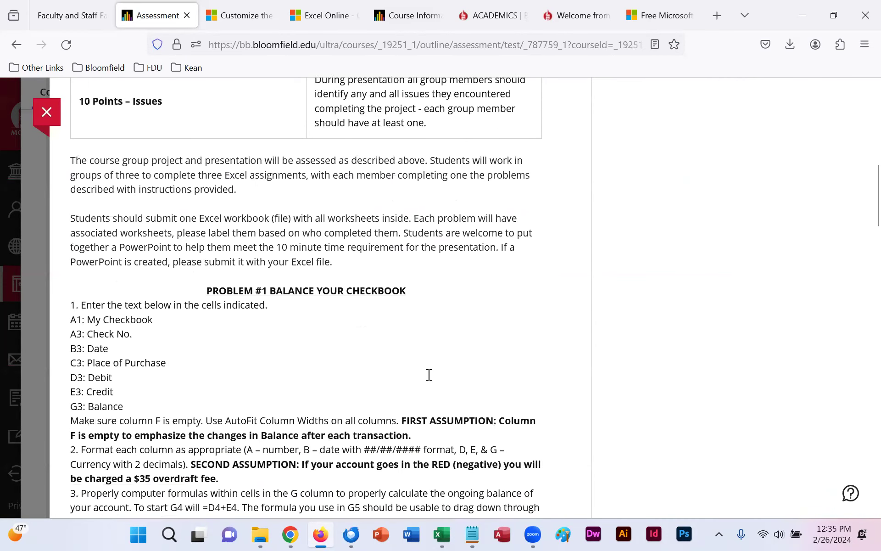
scroll(429, 374, up, 2)
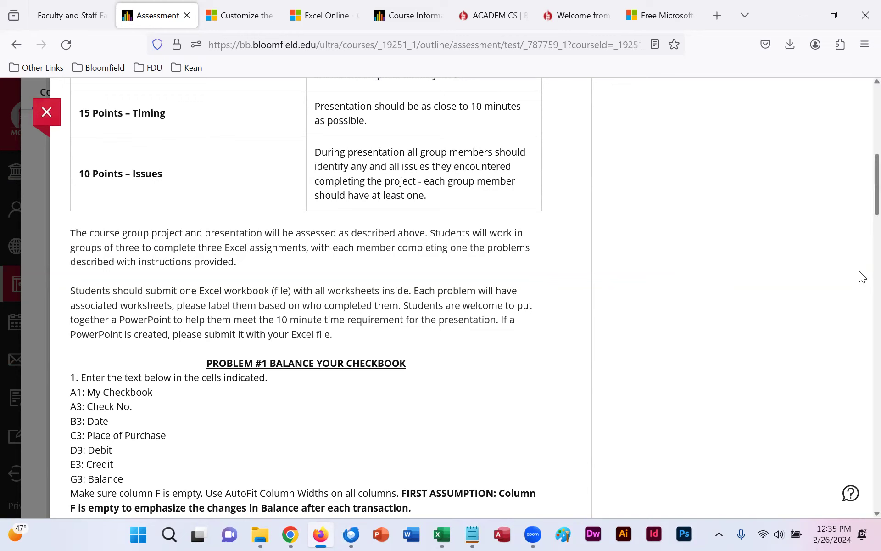
scroll(863, 151, up, 10)
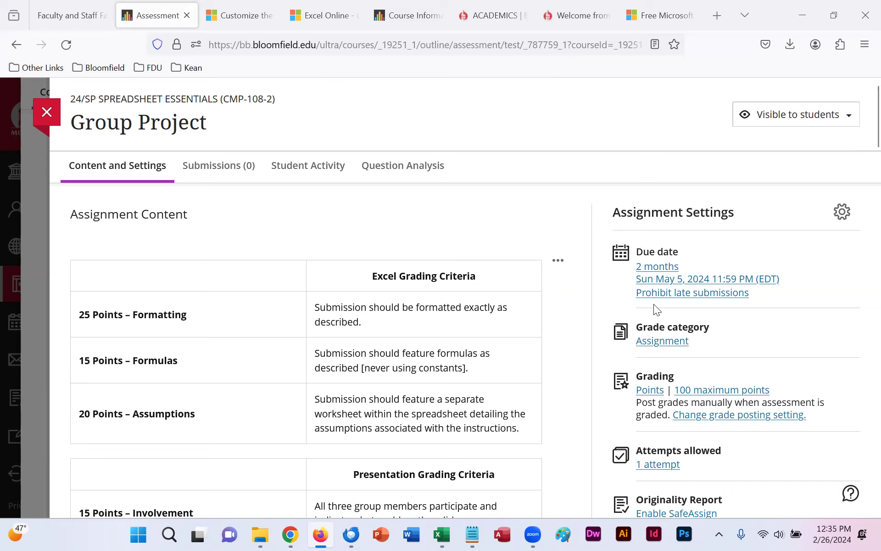
- Mute the computer's sound from Windows Quick Settings
click(781, 533)
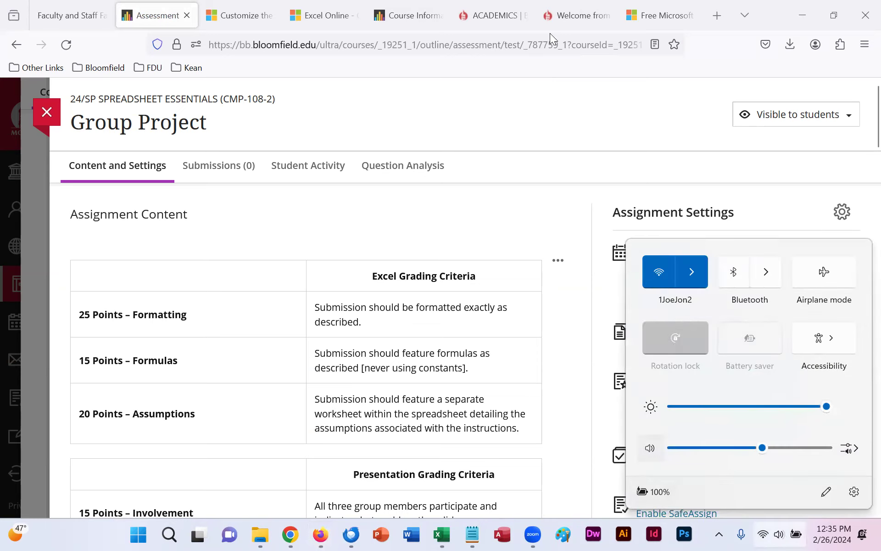
key(XF86AudioMute)
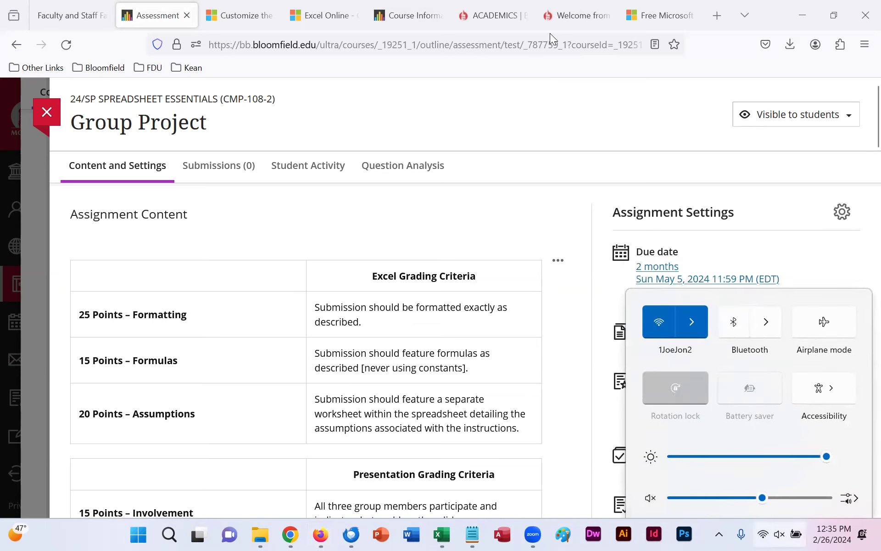
click(712, 279)
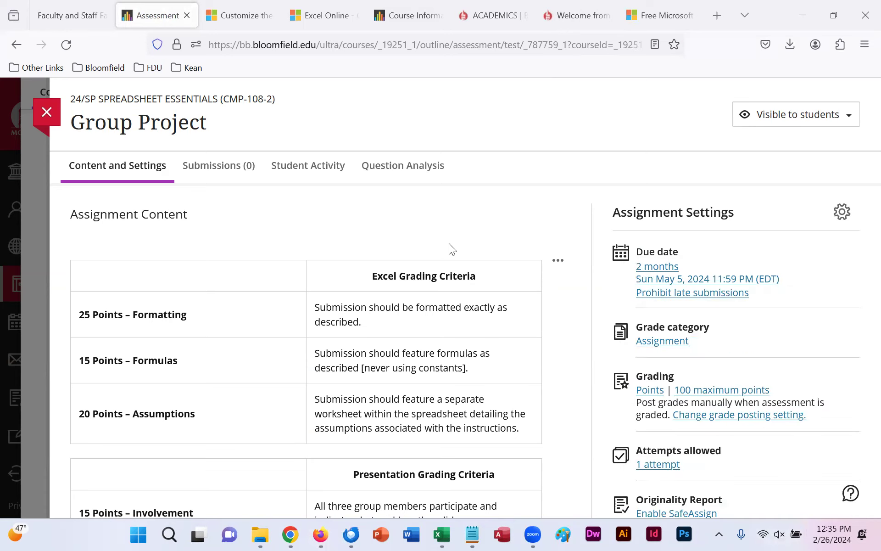